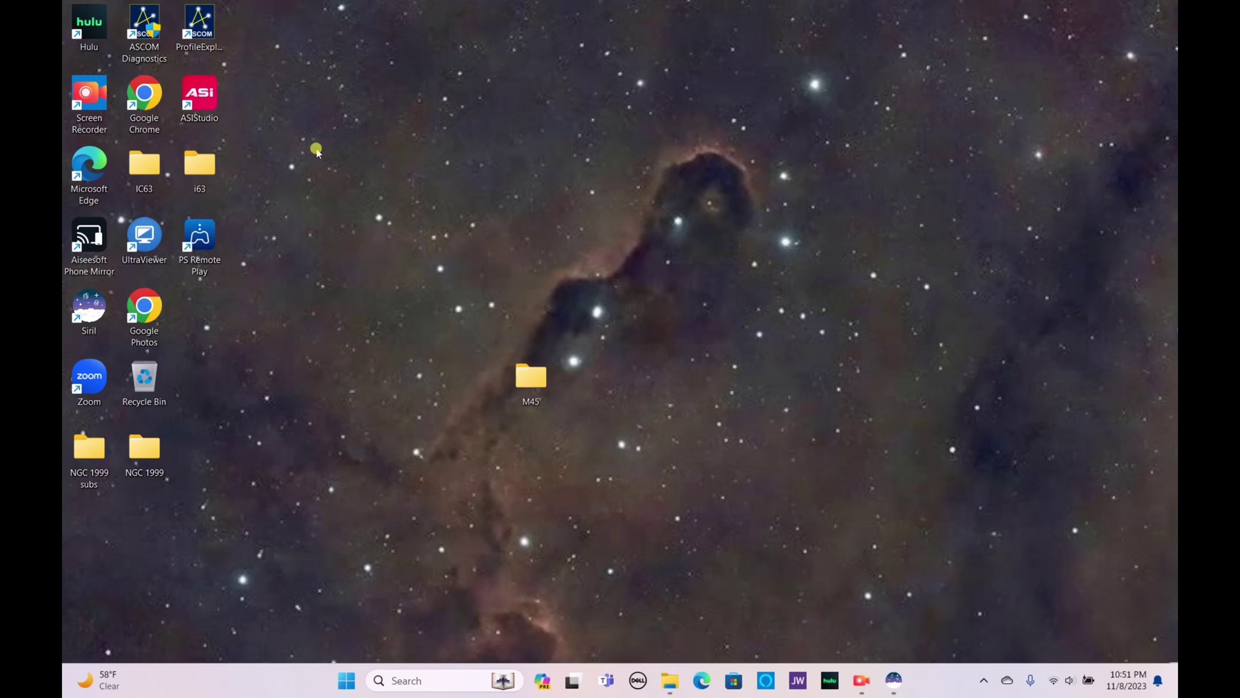
Open 3.fit from the lights subfolder of the desktop folder IC63 in Siril
{"action": "double_click", "coordinate": [167, 150]}
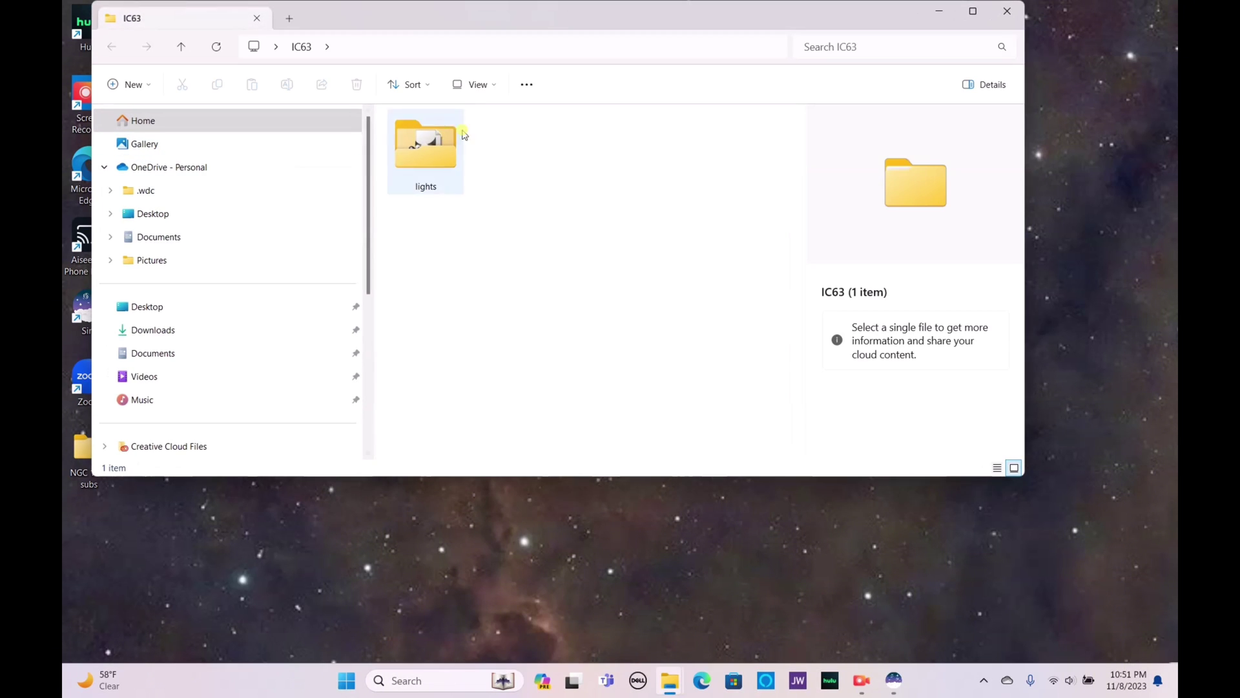
{"action": "double_click", "coordinate": [454, 140]}
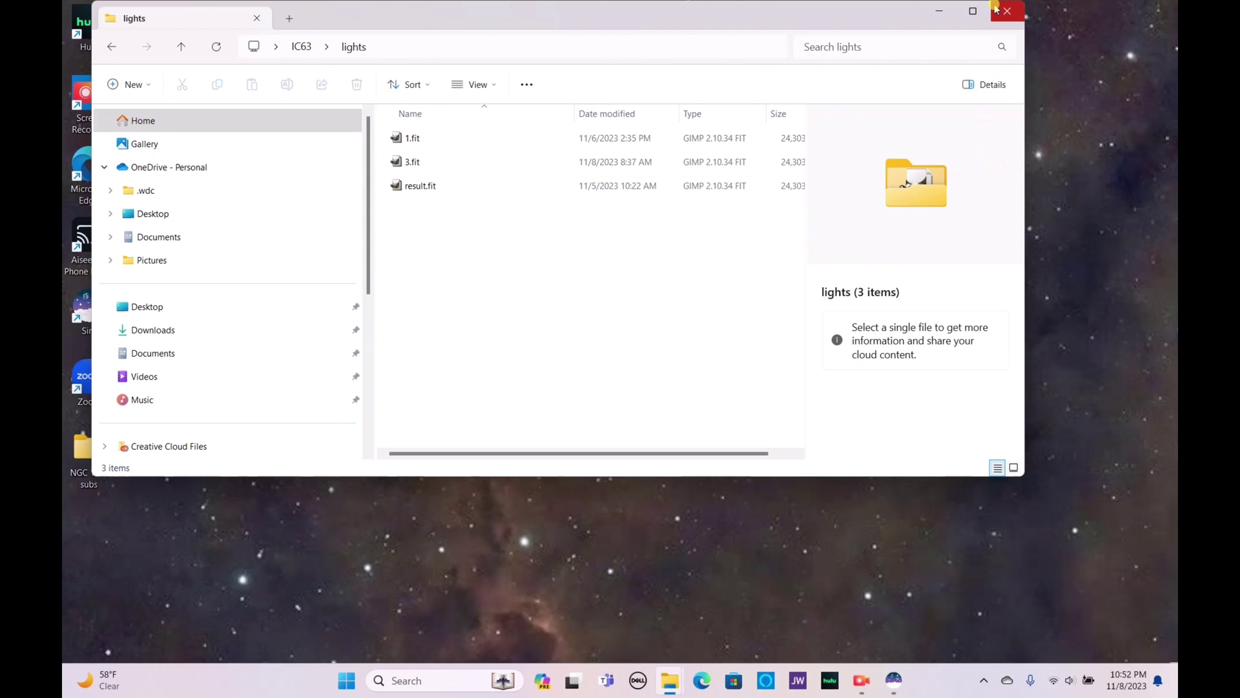
{"action": "left_click_drag", "start_coordinate": [614, 24], "coordinate": [728, 259]}
{"action": "left_click_drag", "start_coordinate": [536, 390], "coordinate": [88, 309]}
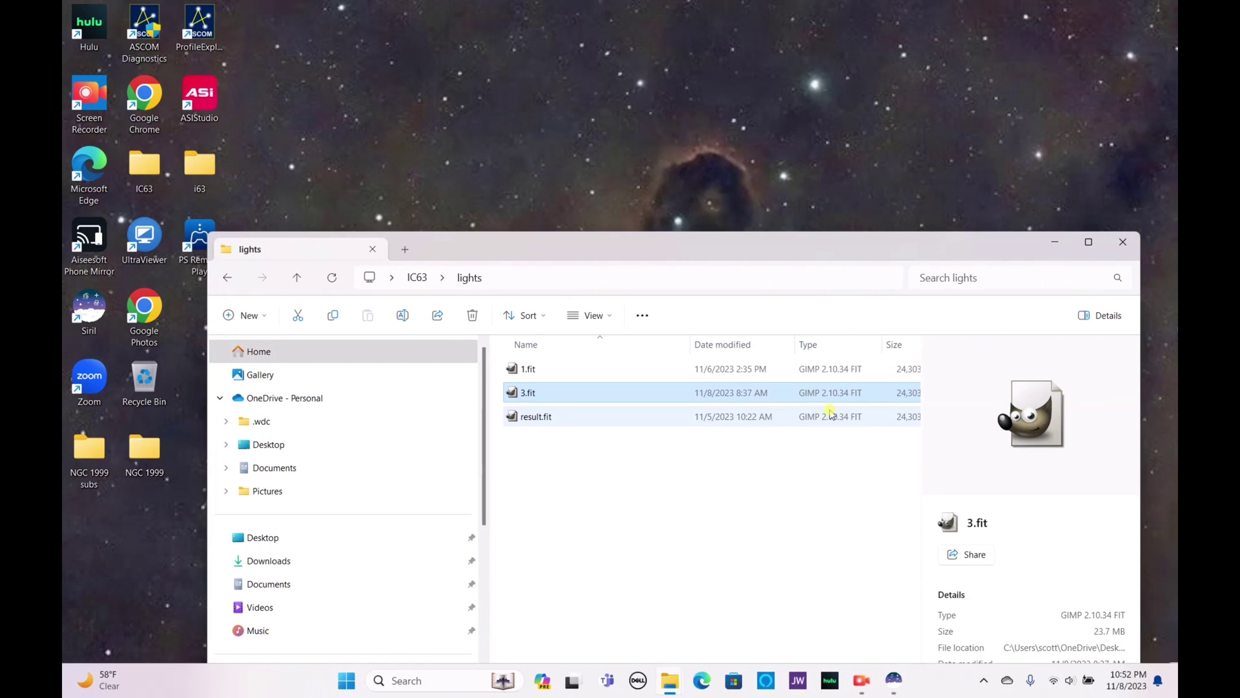
{"action": "left_click", "coordinate": [1055, 242]}
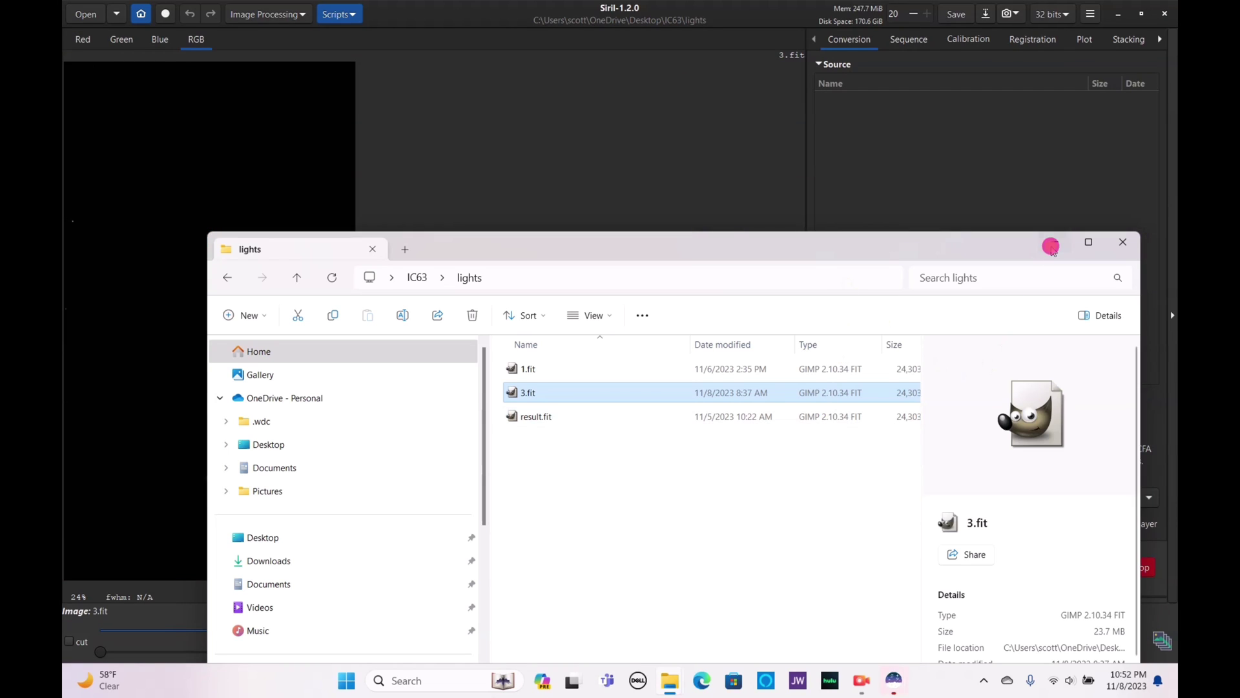
Inspect 3.fit with an unlinked-channel AutoStretch display, and close that Siril window
{"action": "left_click", "coordinate": [717, 640]}
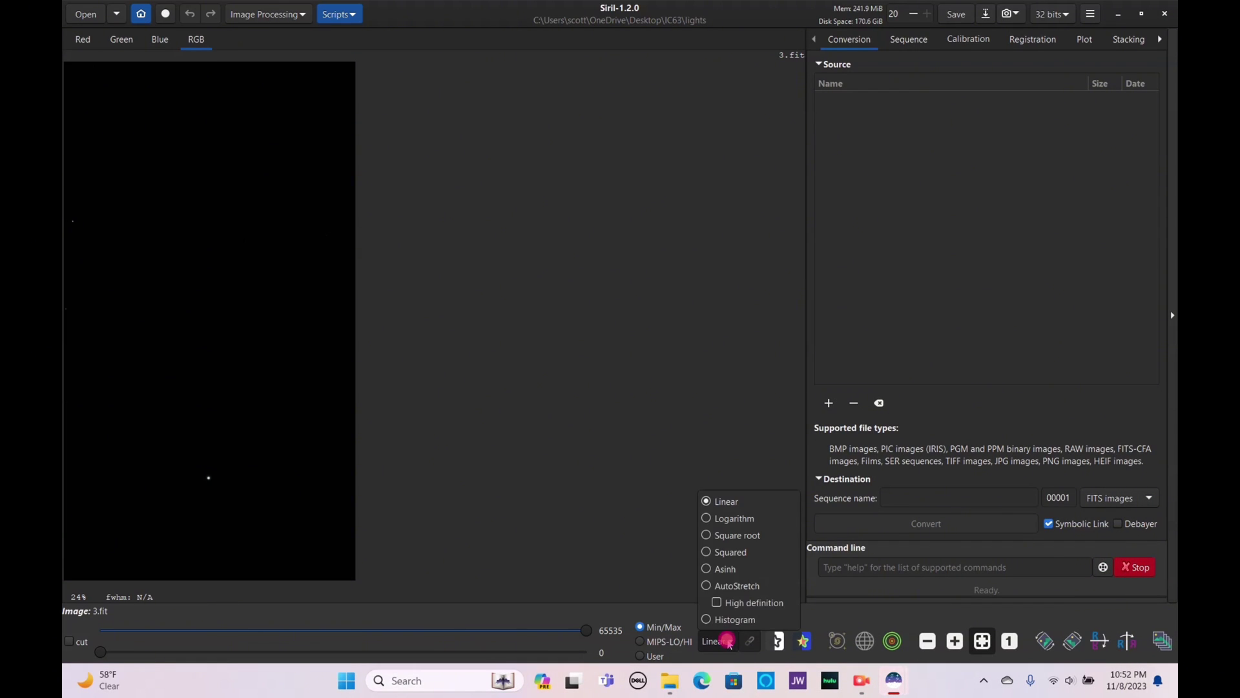
{"action": "left_click", "coordinate": [713, 588]}
{"action": "left_click", "coordinate": [751, 640]}
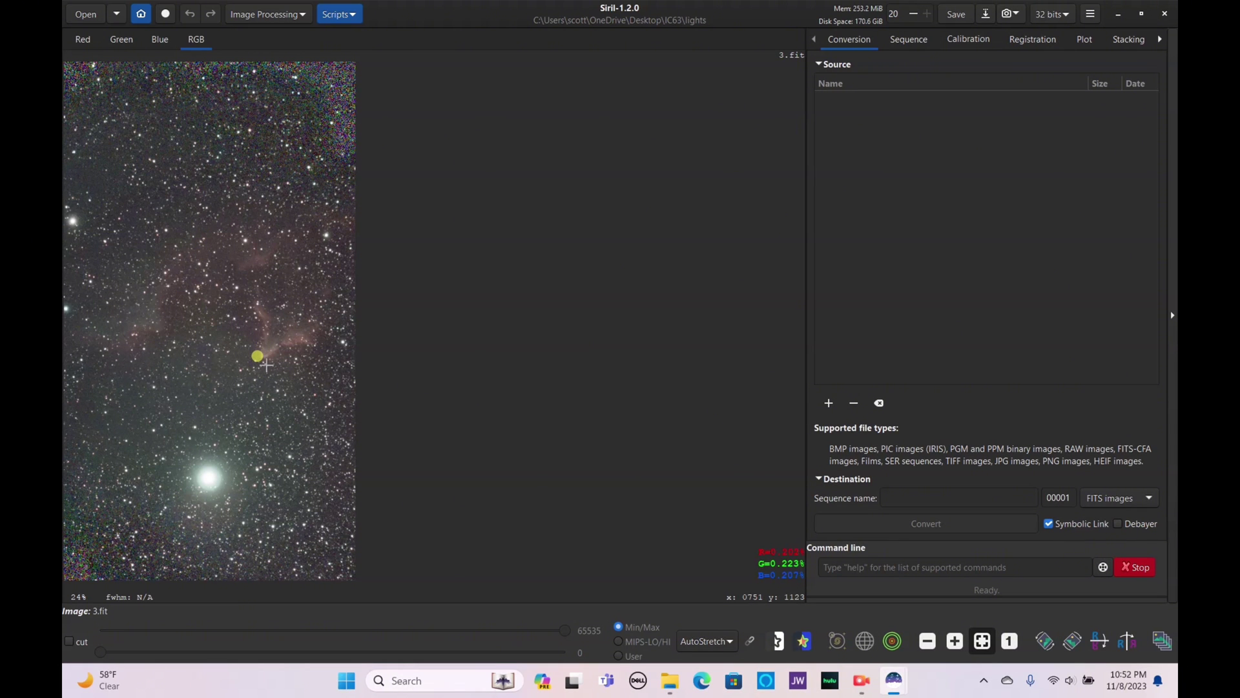
{"action": "scroll", "coordinate": [265, 363], "scroll_direction": "up", "scroll_amount": 5}
{"action": "scroll", "coordinate": [265, 363], "scroll_direction": "down", "scroll_amount": 3}
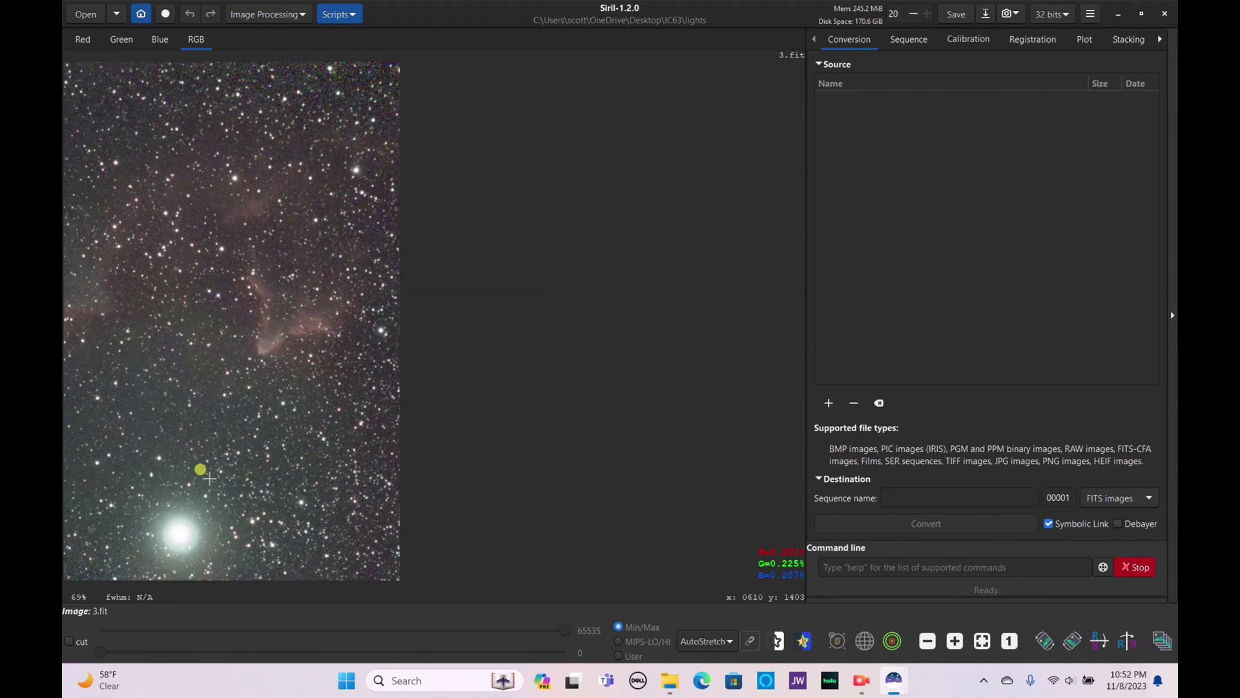
{"action": "scroll", "coordinate": [209, 478], "scroll_direction": "down", "scroll_amount": 2}
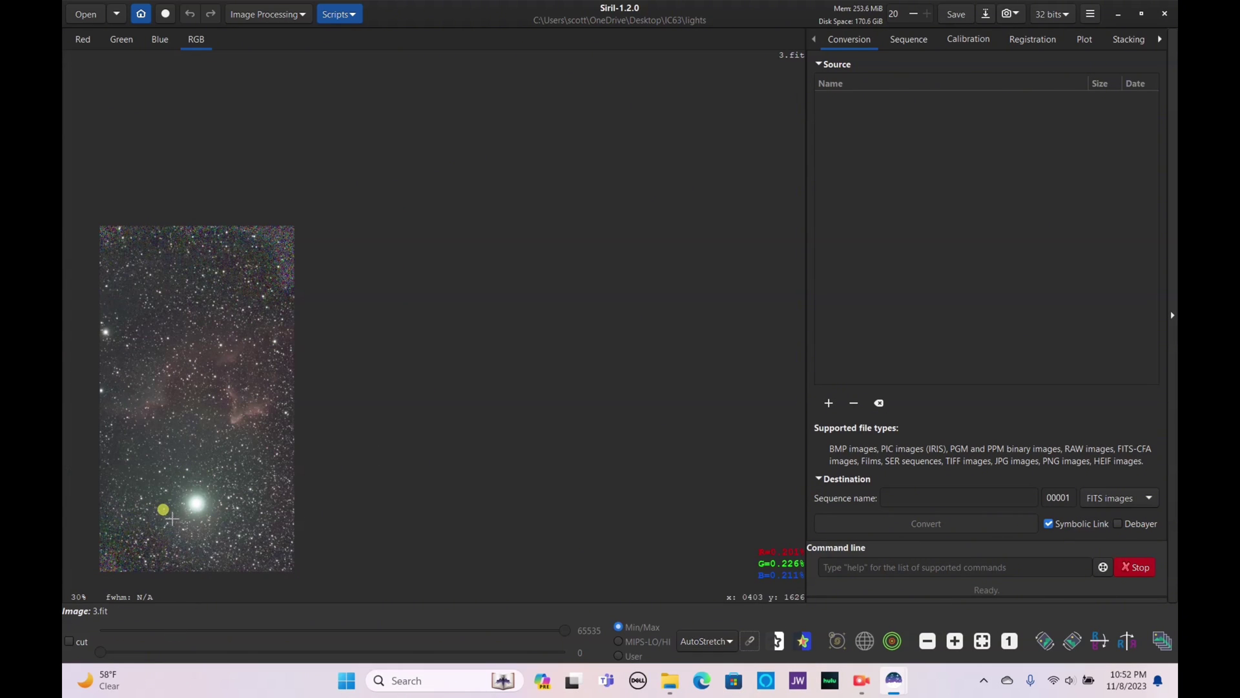
{"action": "left_click", "coordinate": [1165, 13]}
{"action": "left_click", "coordinate": [678, 395]}
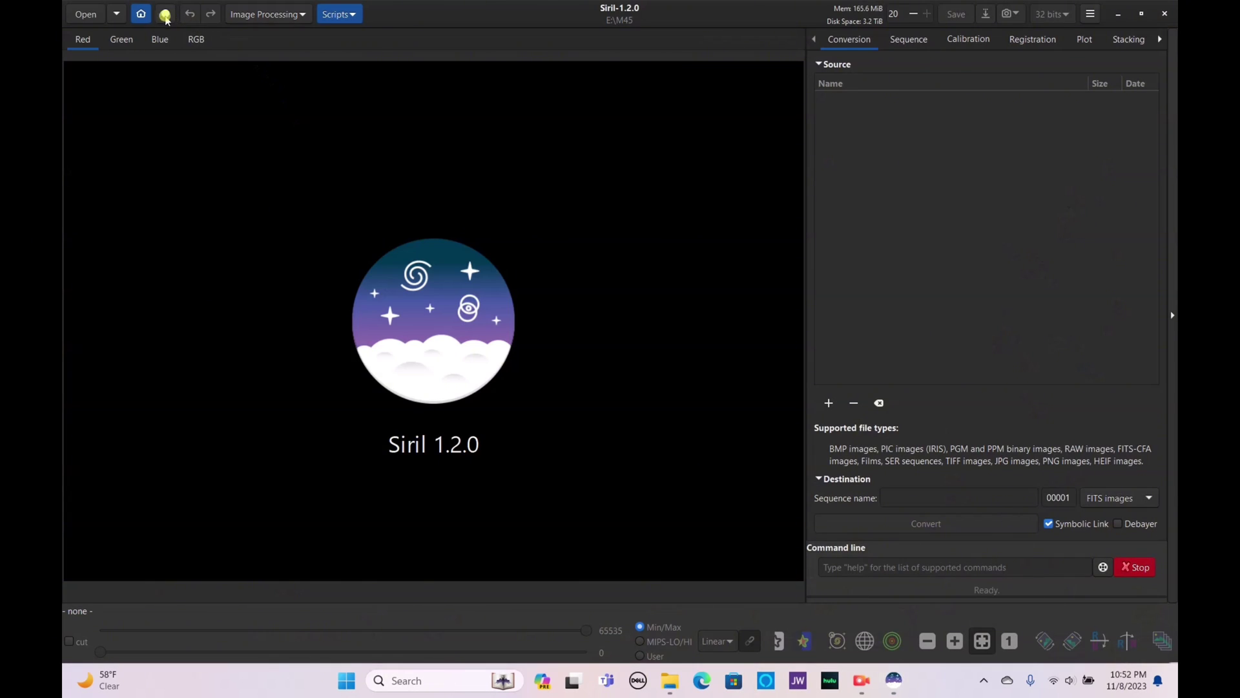
Set the desktop folder IC63 as the working directory and run the OSC_Preprocessing_WithoutDBF script
{"action": "left_click", "coordinate": [143, 14]}
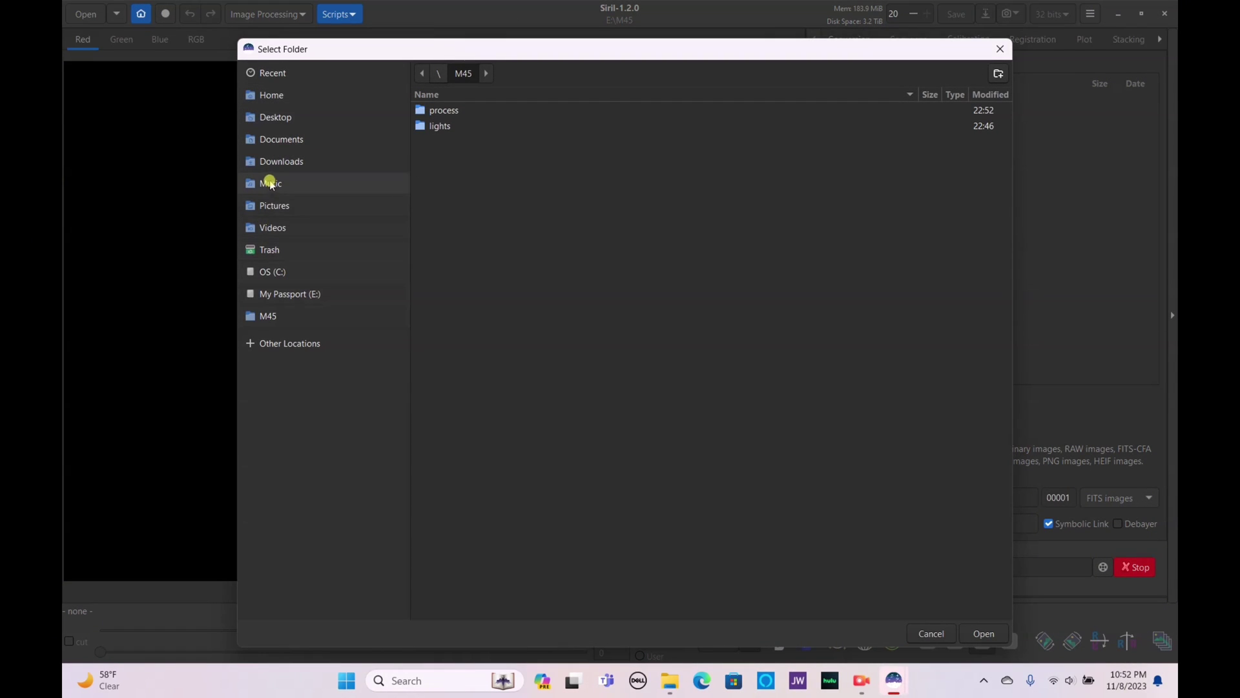
{"action": "left_click", "coordinate": [277, 117]}
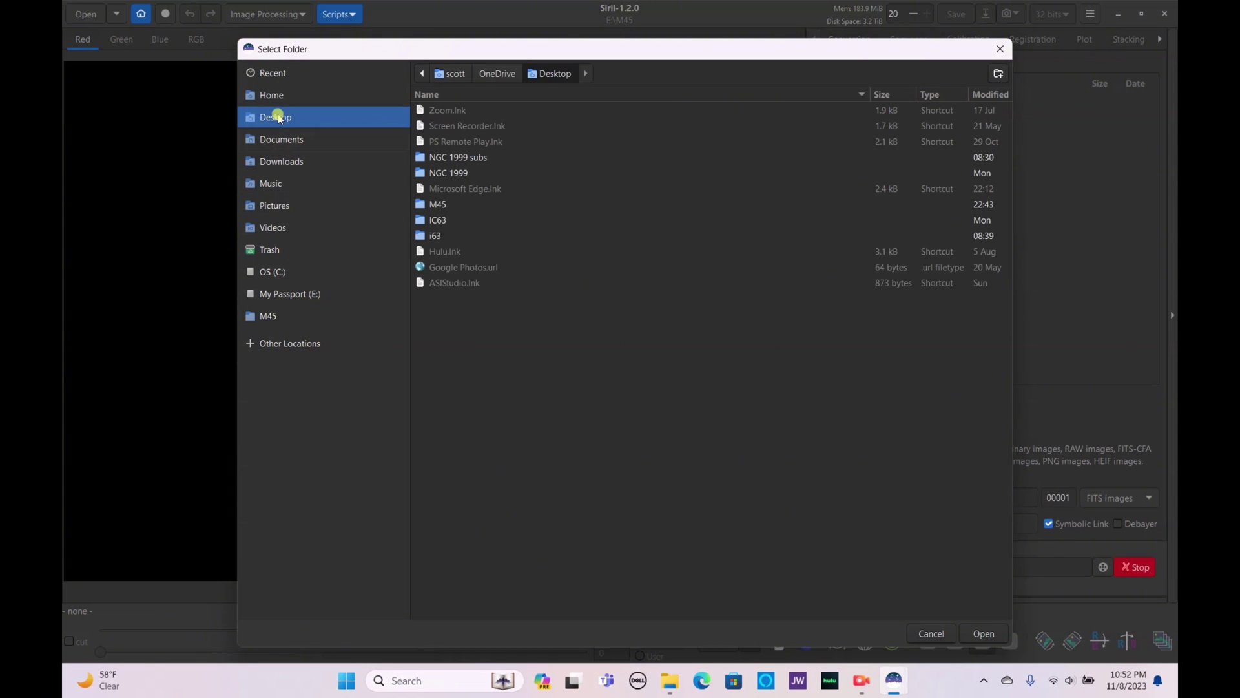
{"action": "left_click", "coordinate": [443, 221]}
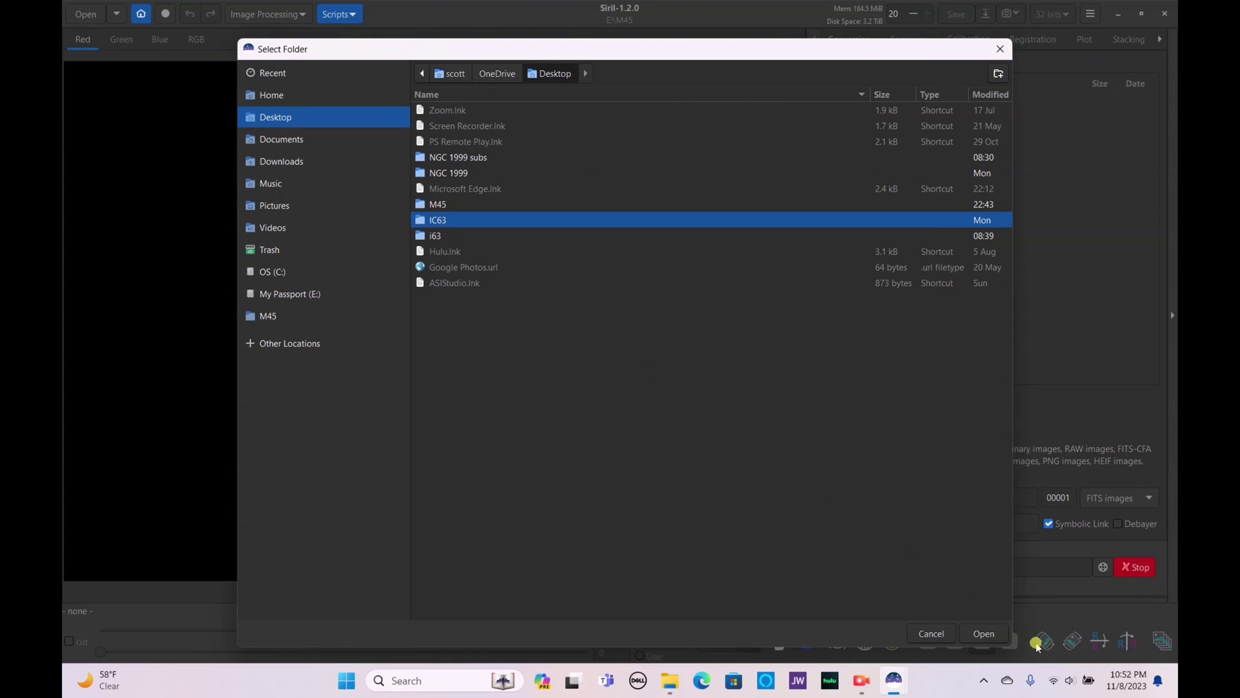
{"action": "left_click", "coordinate": [1001, 632]}
{"action": "left_click", "coordinate": [337, 14]}
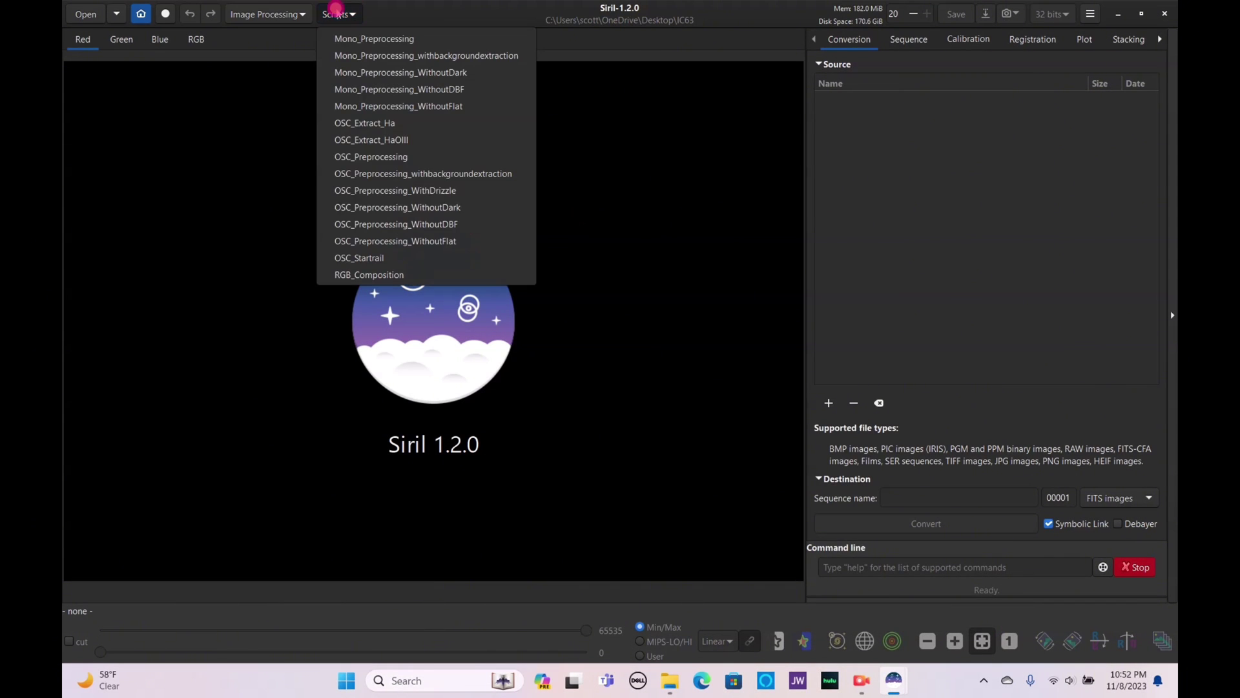
{"action": "left_click", "coordinate": [432, 222]}
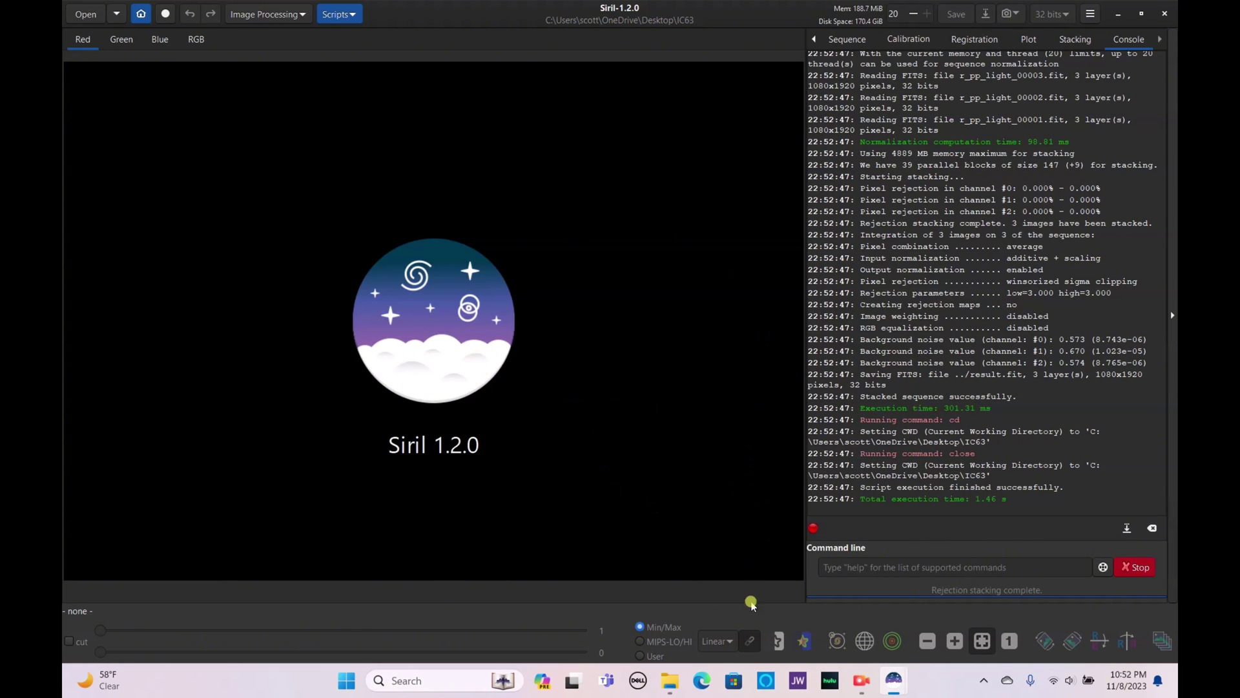
Open the stacked result.fit and display it in AutoStretch mode with unlinked channels
{"action": "left_click", "coordinate": [86, 10]}
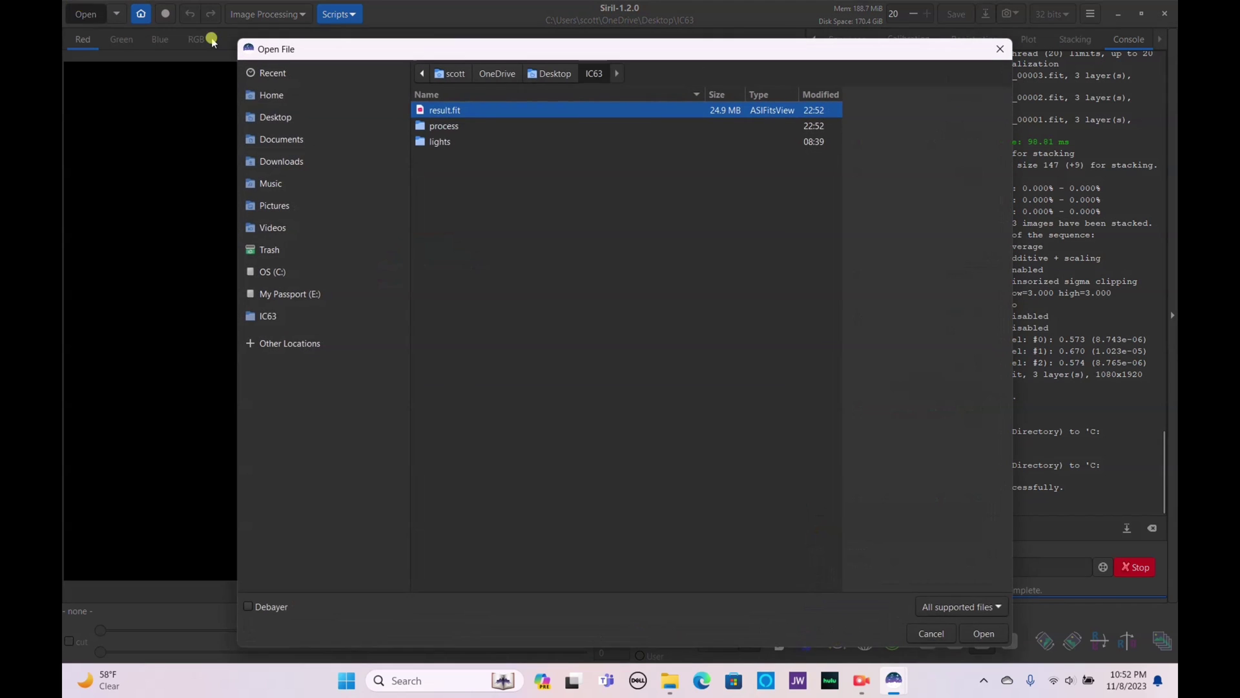
{"action": "left_click", "coordinate": [987, 640]}
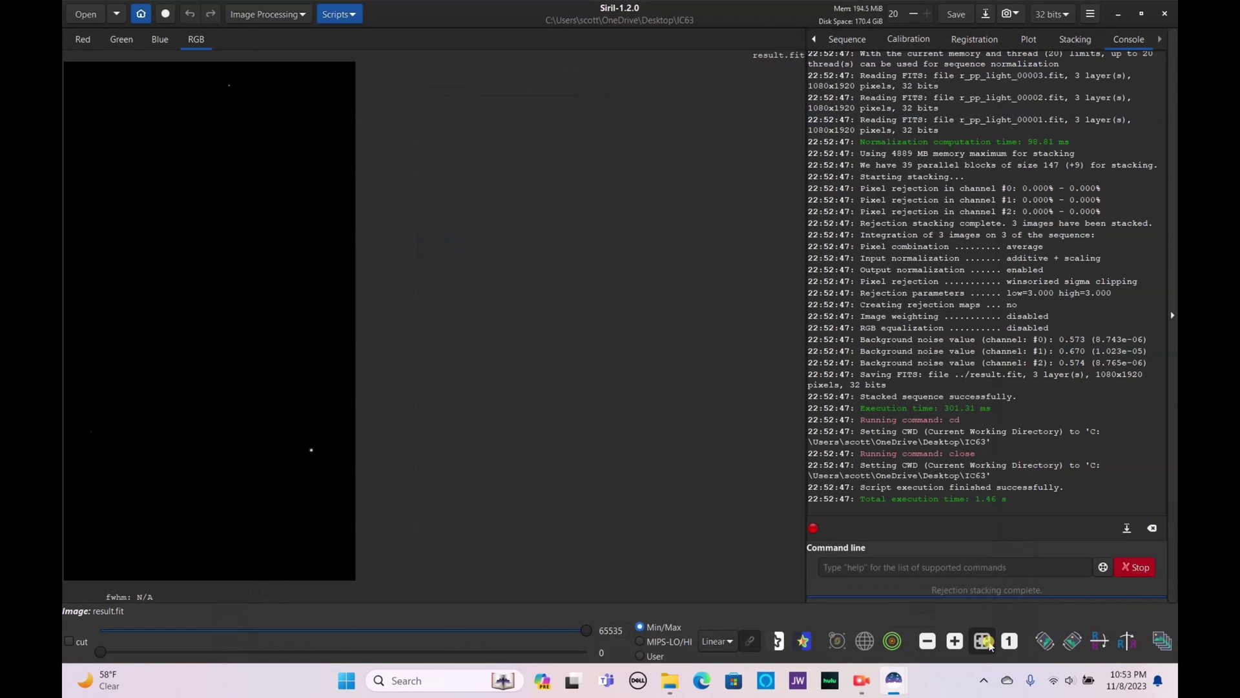
{"action": "left_click", "coordinate": [722, 639]}
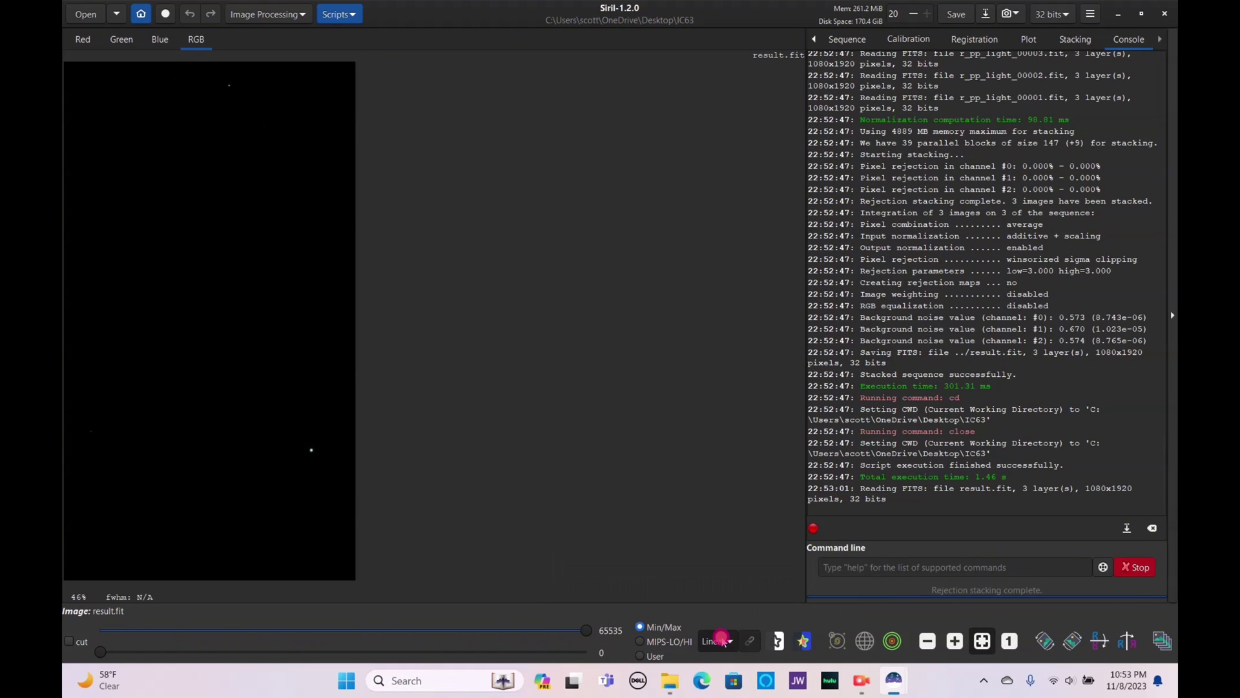
{"action": "left_click", "coordinate": [735, 585]}
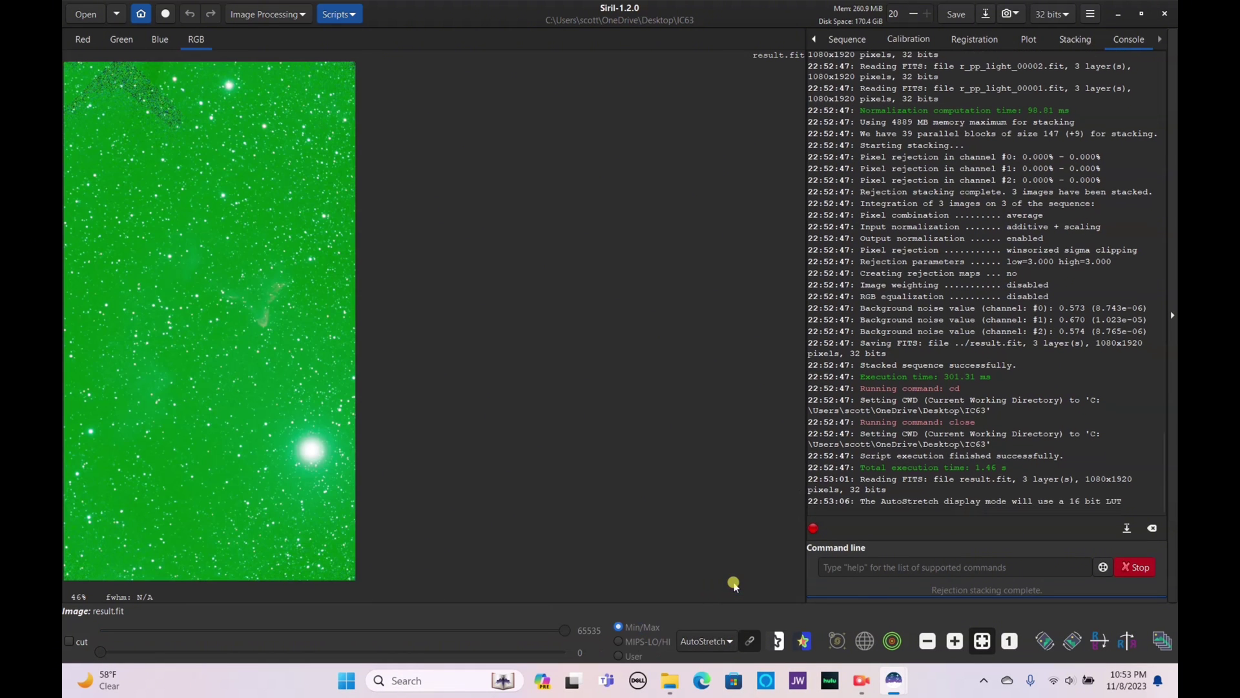
{"action": "left_click", "coordinate": [751, 640]}
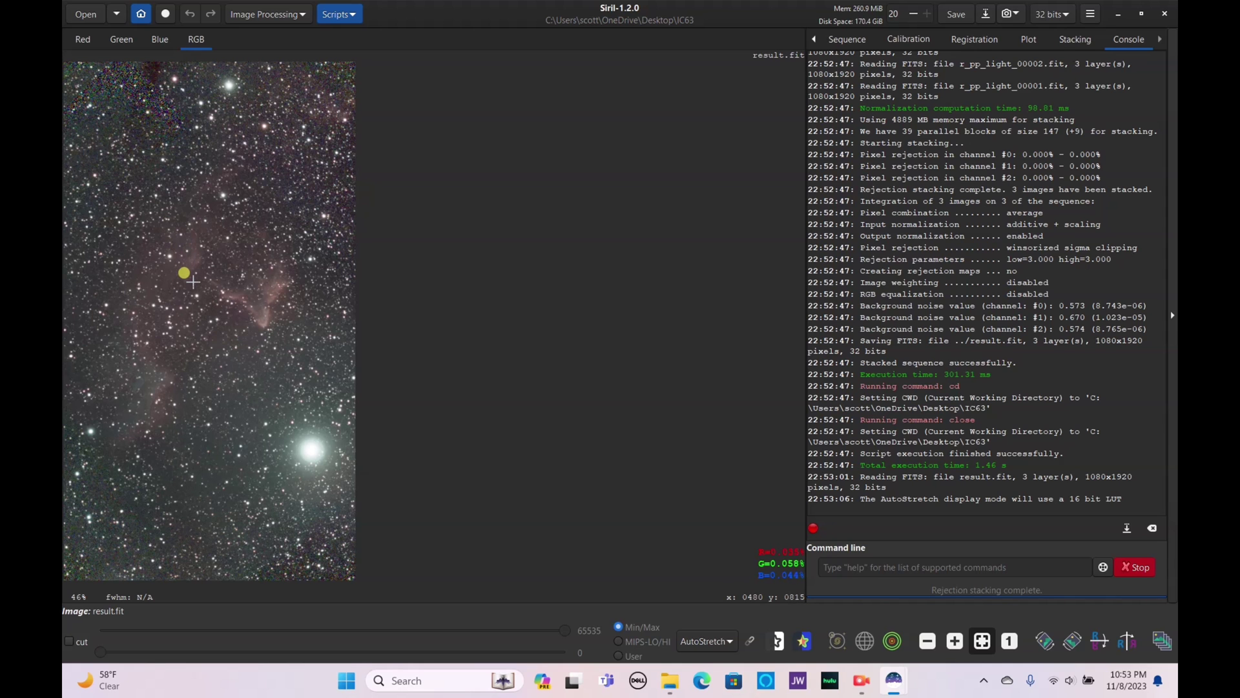
Examine the nebula and star field of the stacked image up close and as a whole
{"action": "scroll", "coordinate": [192, 279], "scroll_direction": "up", "scroll_amount": 3}
{"action": "scroll", "coordinate": [192, 281], "scroll_direction": "down", "scroll_amount": 4}
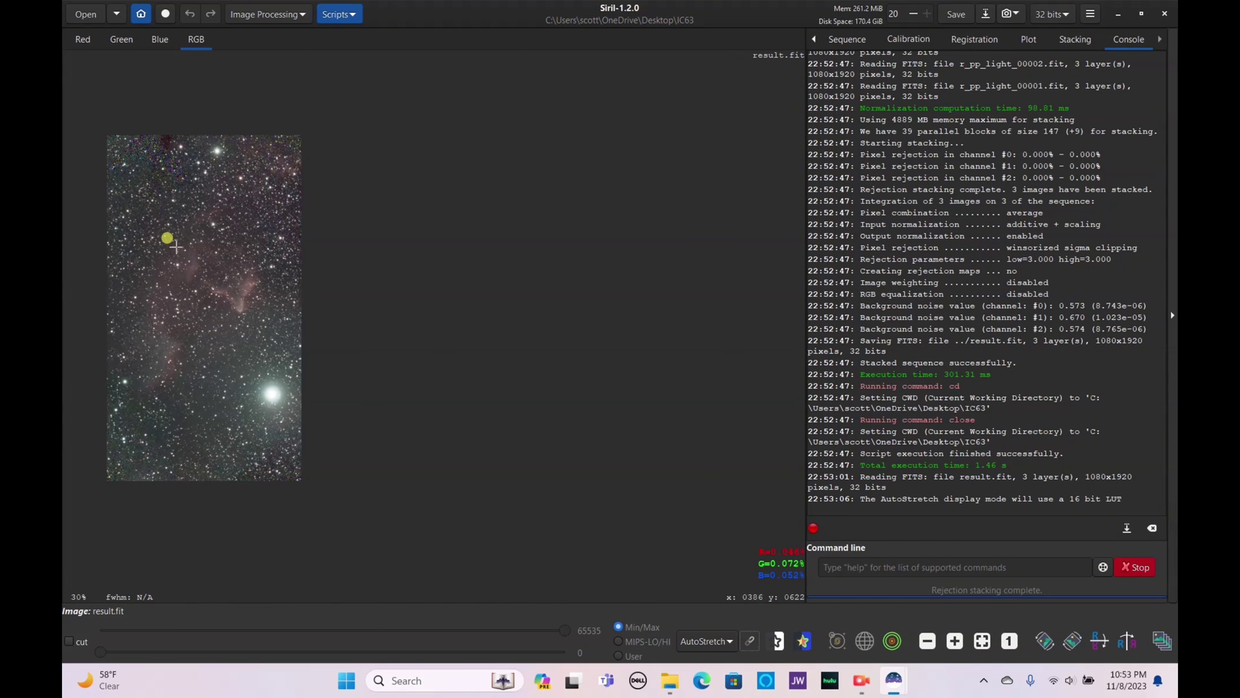
{"action": "scroll", "coordinate": [188, 279], "scroll_direction": "up", "scroll_amount": 2}
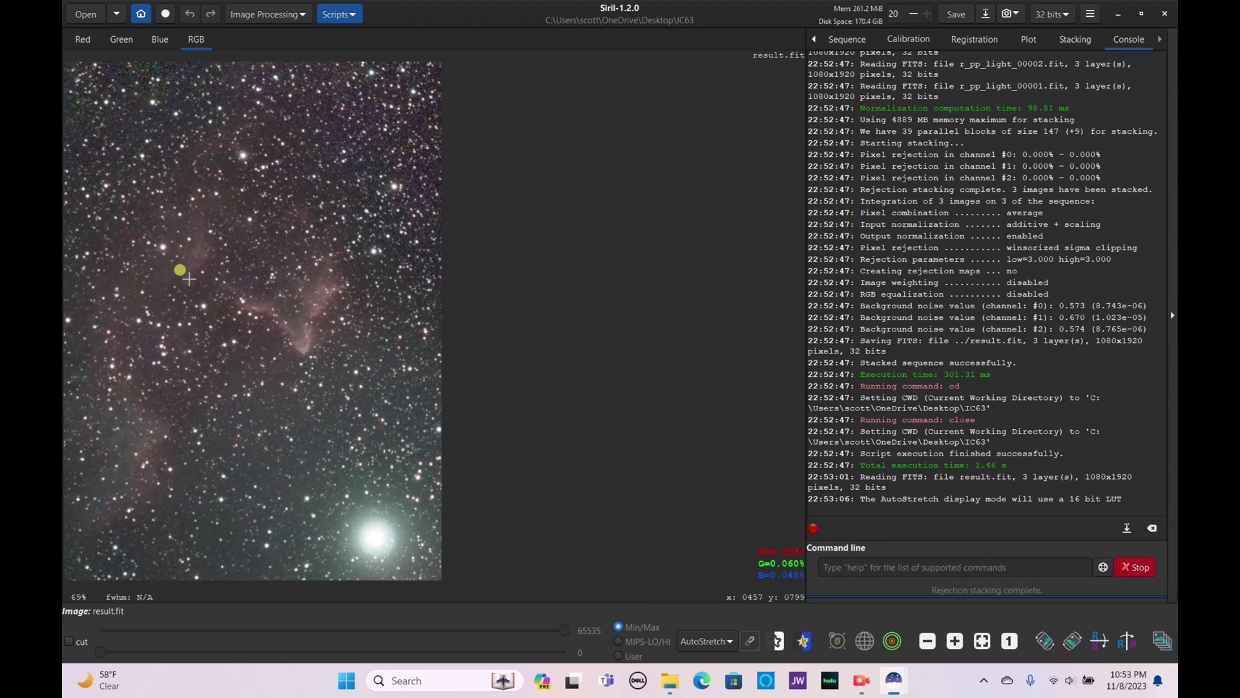
{"action": "scroll", "coordinate": [180, 270], "scroll_direction": "up", "scroll_amount": 2}
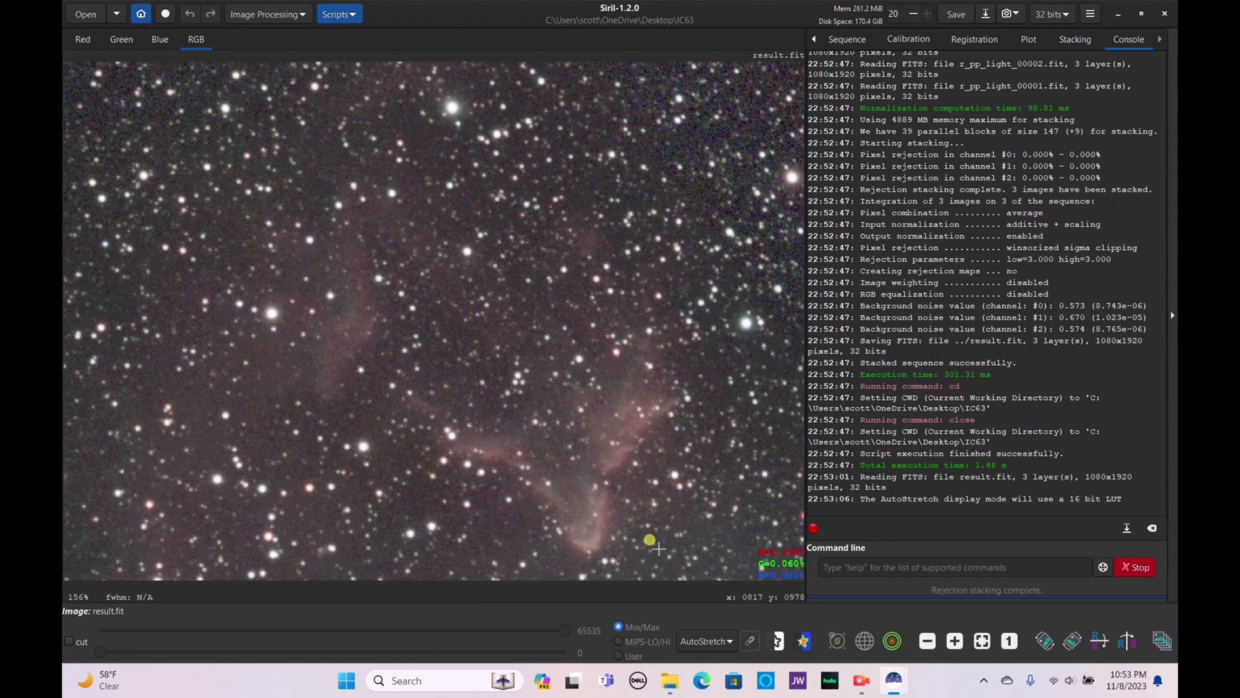
{"action": "scroll", "coordinate": [553, 449], "scroll_direction": "down", "scroll_amount": 4}
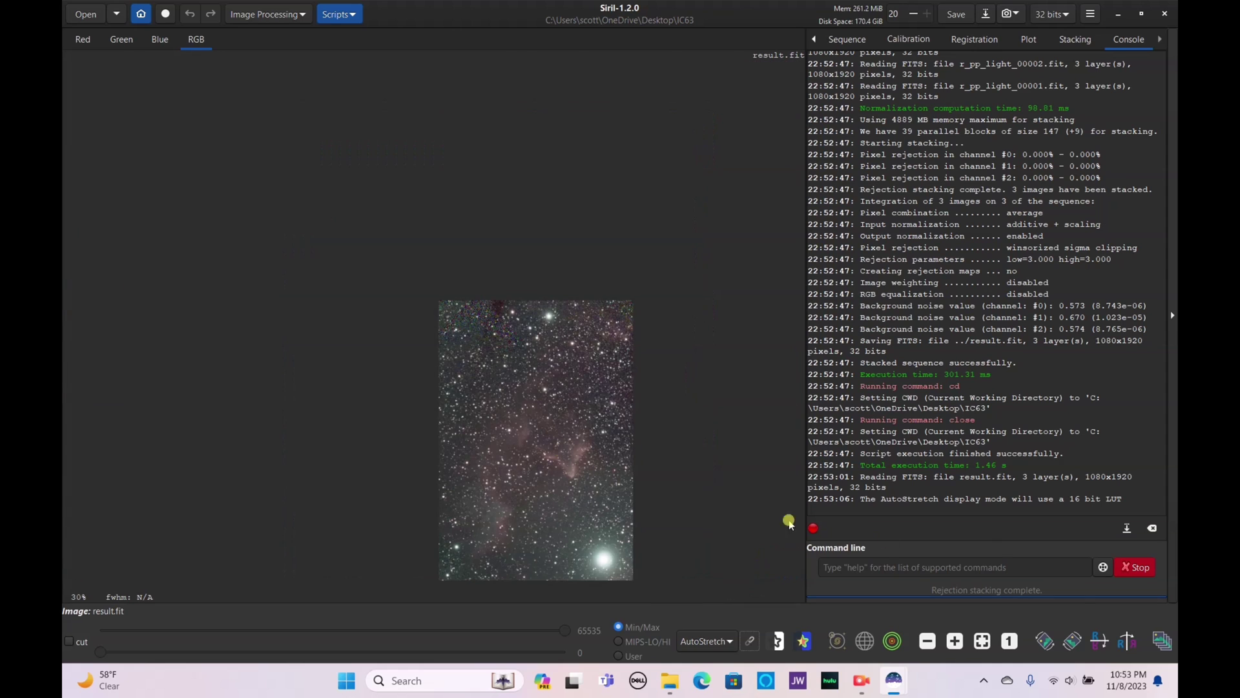
{"action": "left_click", "coordinate": [992, 644]}
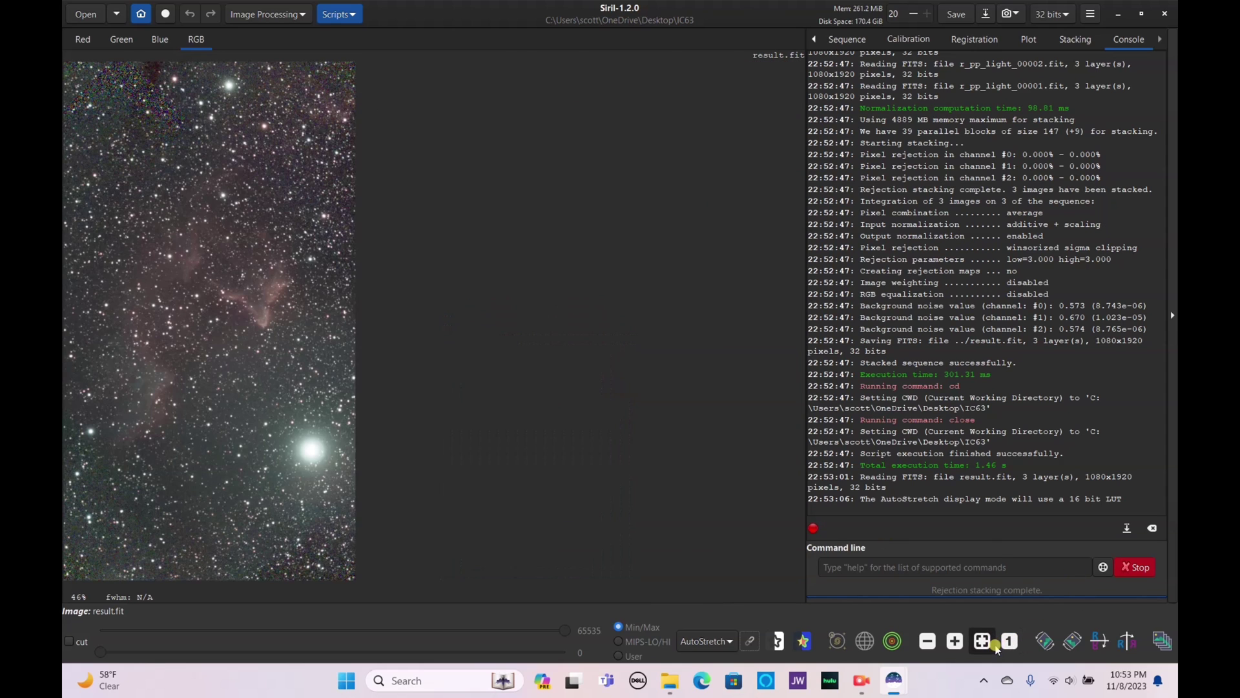
{"action": "left_click", "coordinate": [723, 649]}
{"action": "left_click", "coordinate": [357, 127]}
Generate a Background Extraction sample grid on the stacked image with the grid tolerance lowered to 0.19
{"action": "left_click", "coordinate": [257, 15]}
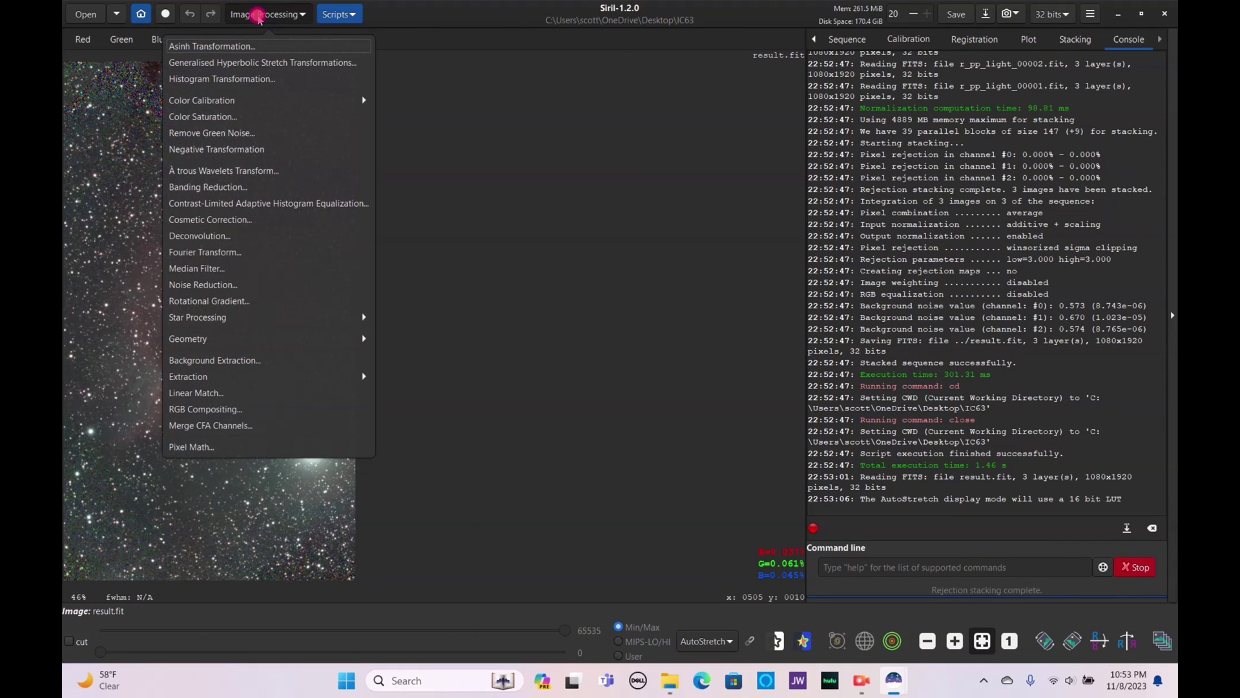
{"action": "left_click", "coordinate": [246, 360]}
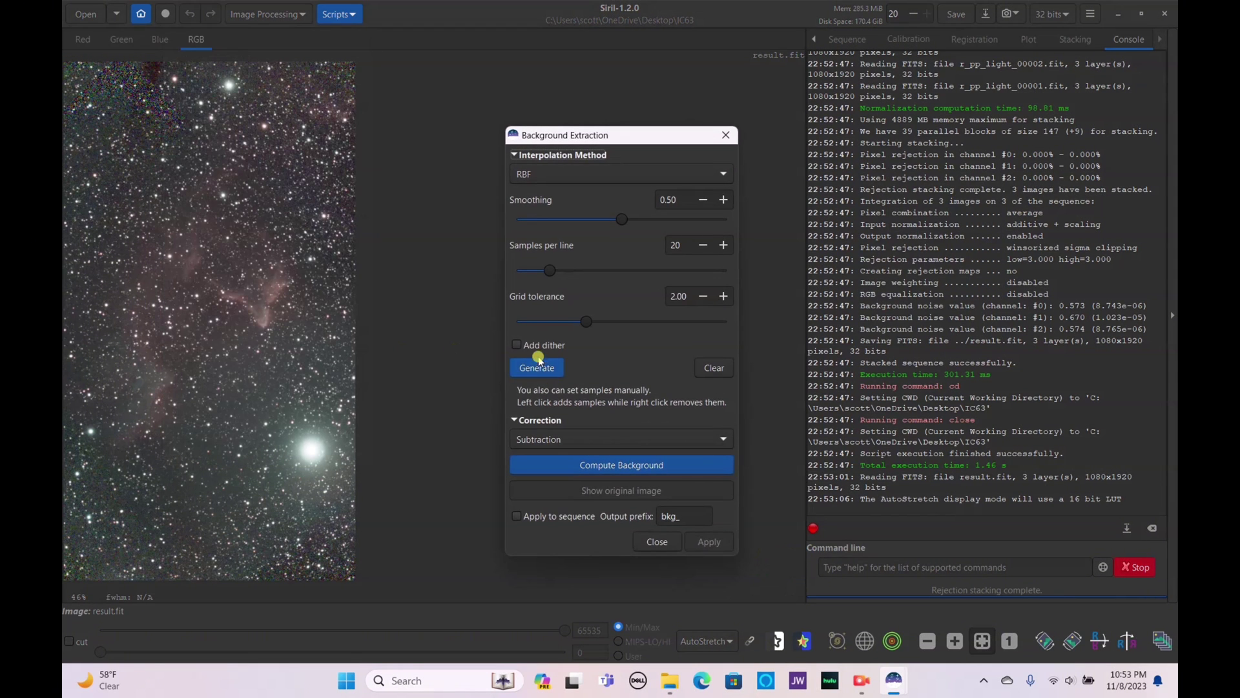
{"action": "left_click", "coordinate": [538, 360]}
{"action": "left_click_drag", "start_coordinate": [568, 323], "coordinate": [564, 323]}
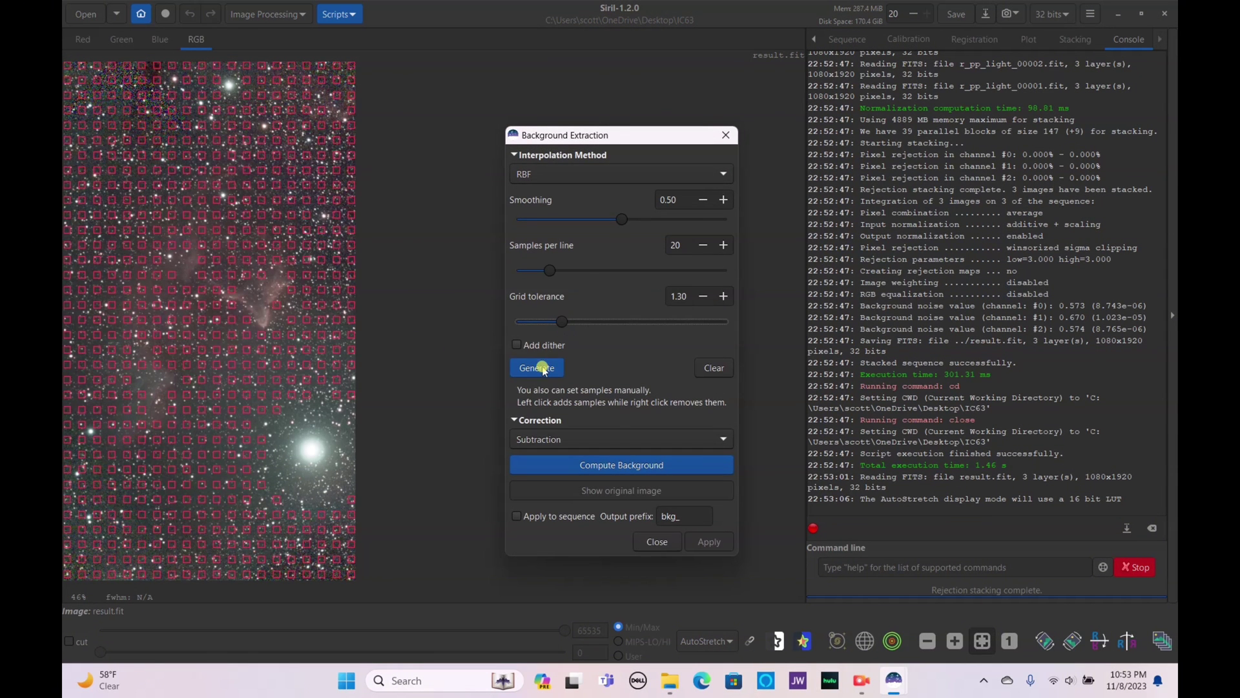
{"action": "left_click", "coordinate": [541, 368]}
{"action": "left_click", "coordinate": [543, 326]}
{"action": "left_click", "coordinate": [543, 374]}
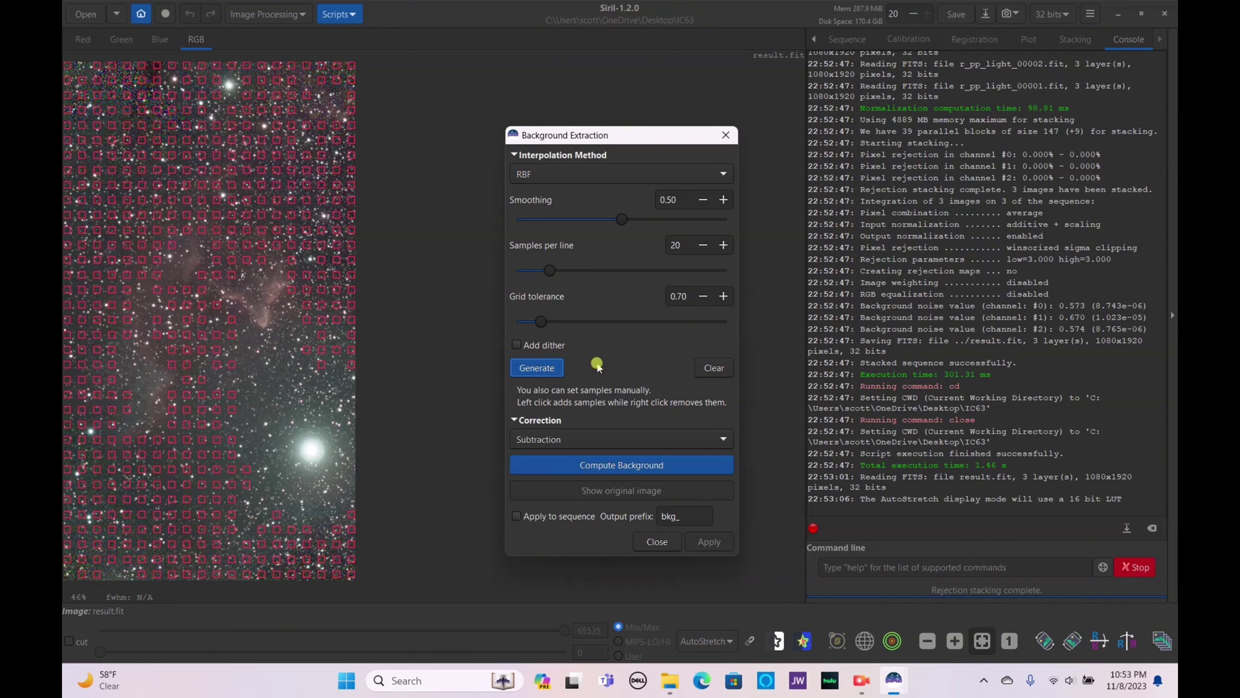
{"action": "left_click", "coordinate": [524, 321]}
{"action": "left_click", "coordinate": [538, 367]}
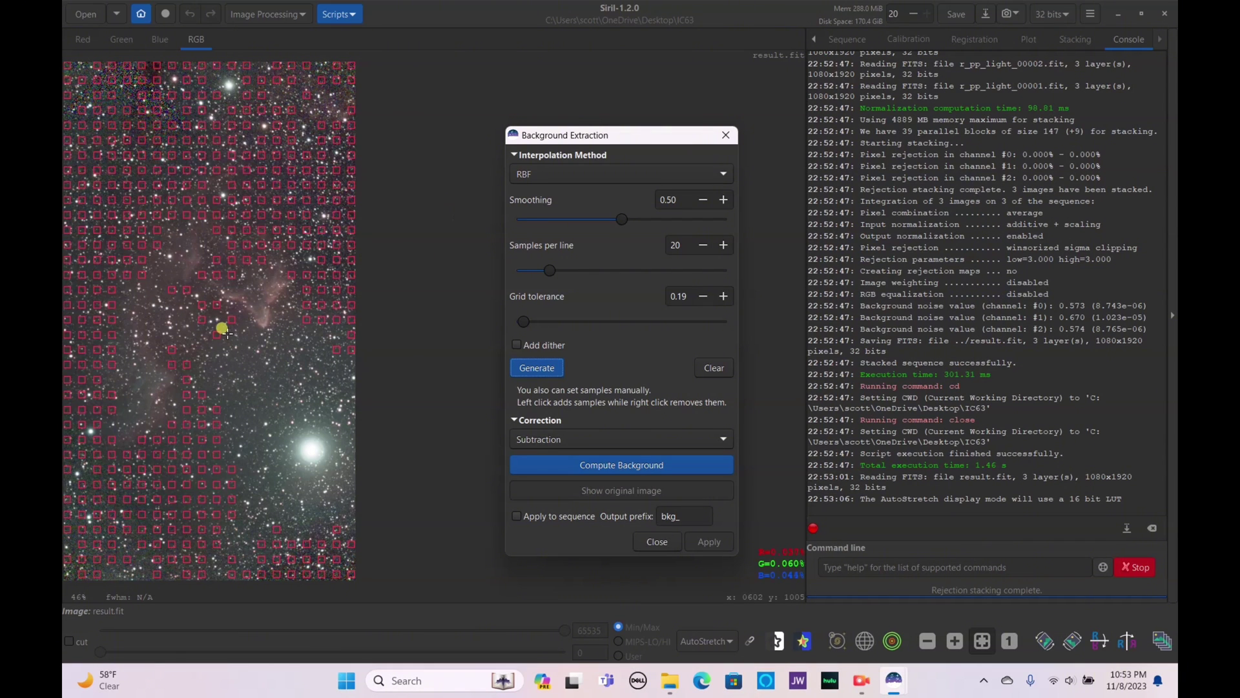
Add background samples by hand in the empty areas around the bright star, and compute and apply the background subtraction
{"action": "left_click", "coordinate": [234, 372]}
{"action": "left_click", "coordinate": [252, 365]}
{"action": "left_click", "coordinate": [256, 437]}
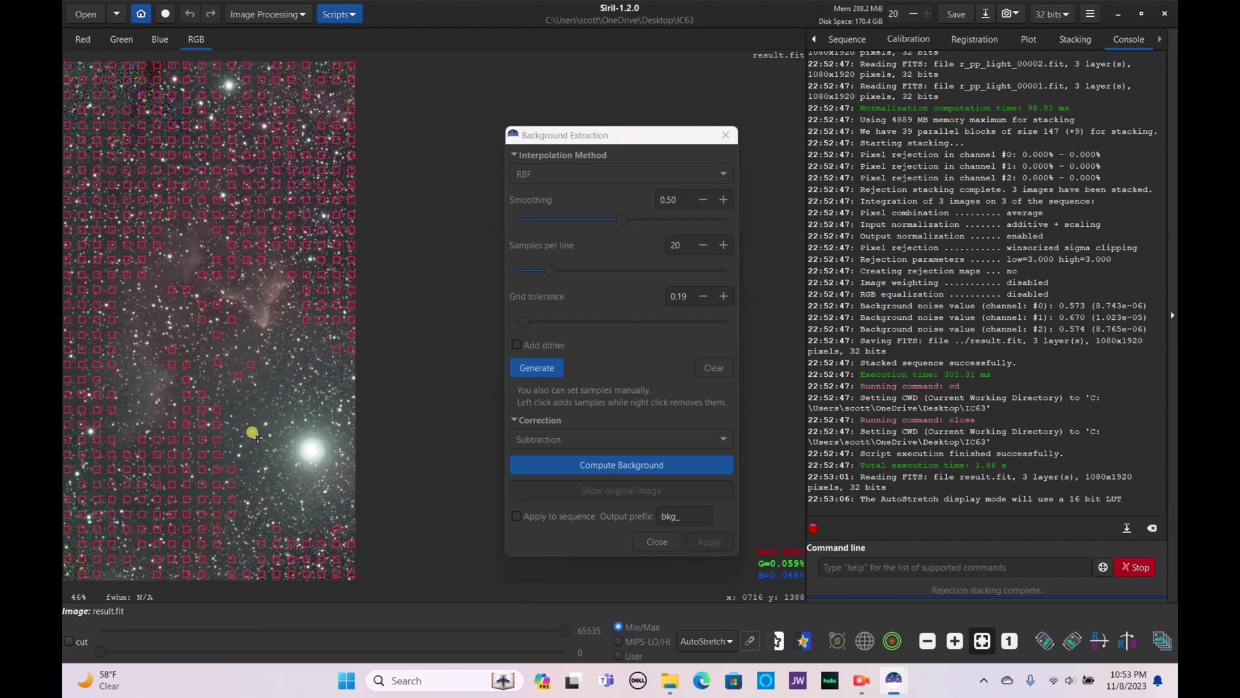
{"action": "left_click", "coordinate": [259, 478]}
{"action": "left_click", "coordinate": [289, 398]}
{"action": "left_click", "coordinate": [307, 400]}
{"action": "left_click", "coordinate": [343, 375]}
{"action": "left_click", "coordinate": [282, 392]}
{"action": "left_click", "coordinate": [271, 397]}
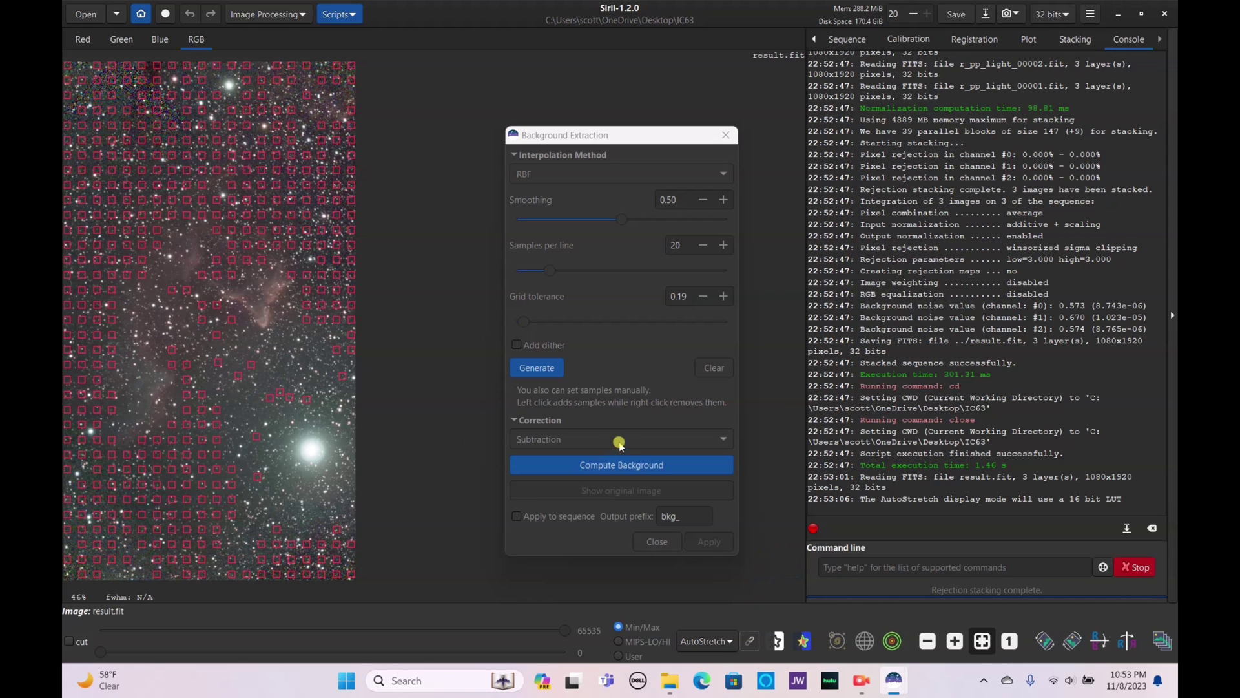
{"action": "left_click", "coordinate": [620, 465]}
{"action": "left_click", "coordinate": [710, 542]}
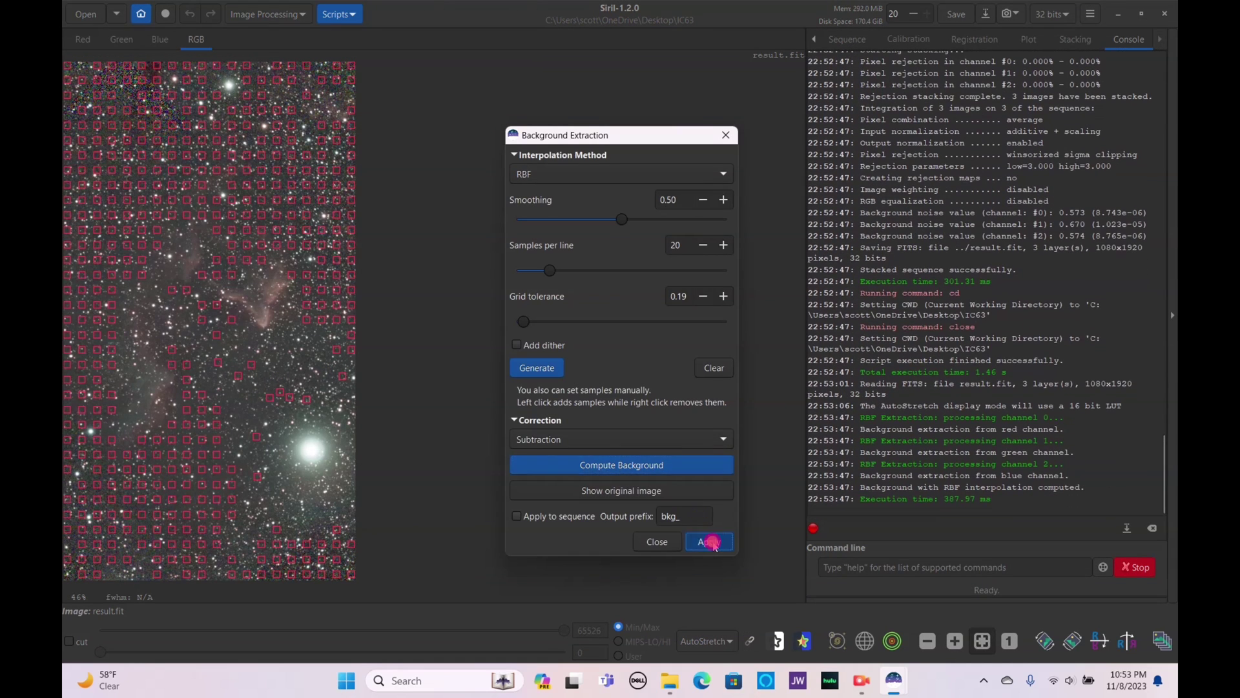
Look up the object IC 63 on the SIMBAD server for the Photometric Color Calibration
{"action": "left_click", "coordinate": [275, 13]}
{"action": "left_click", "coordinate": [249, 102]}
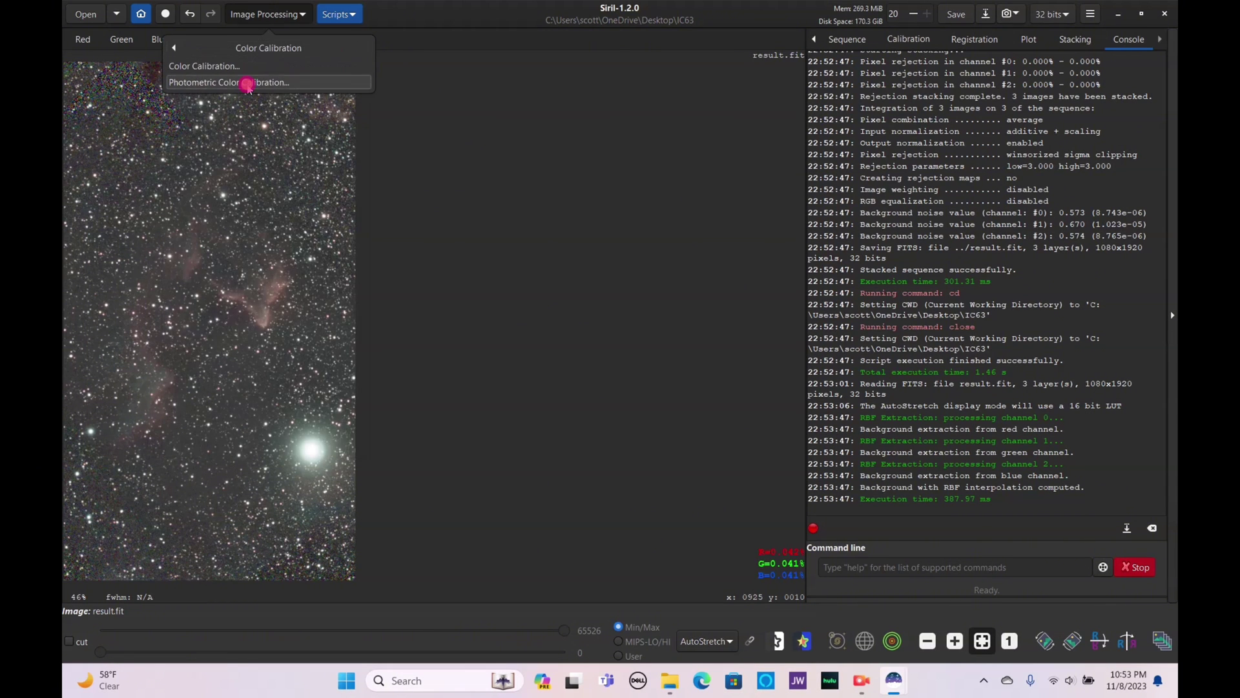
{"action": "left_click", "coordinate": [249, 83]}
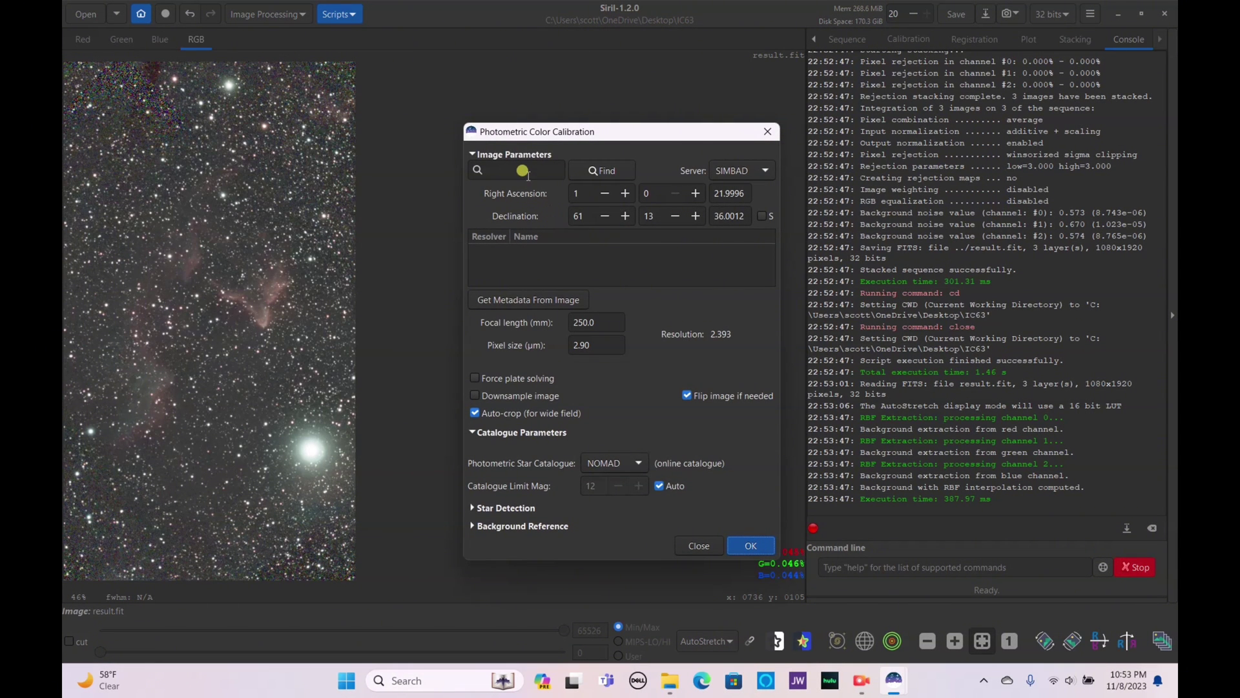
{"action": "type", "text": "IC 63"}
{"action": "left_click", "coordinate": [607, 170]}
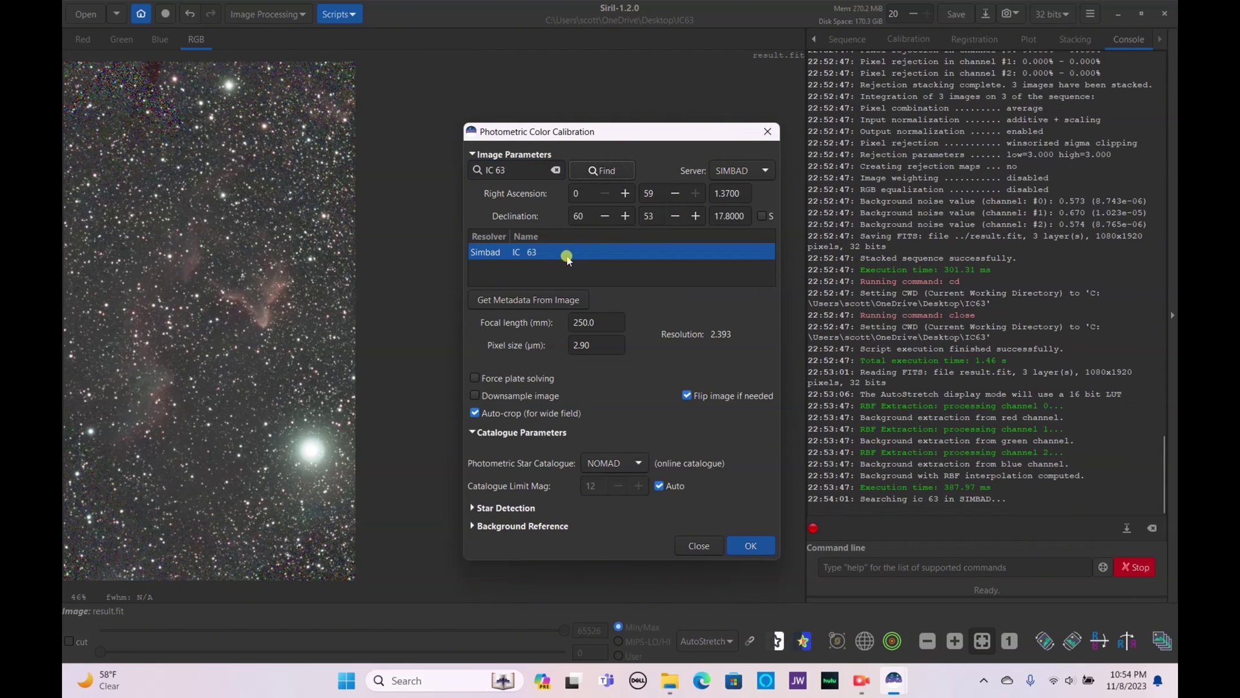
Try the Photometric Color Calibration with the SIMBAD coordinates of IC 63, and again with the metadata read from the image
{"action": "left_click", "coordinate": [746, 548]}
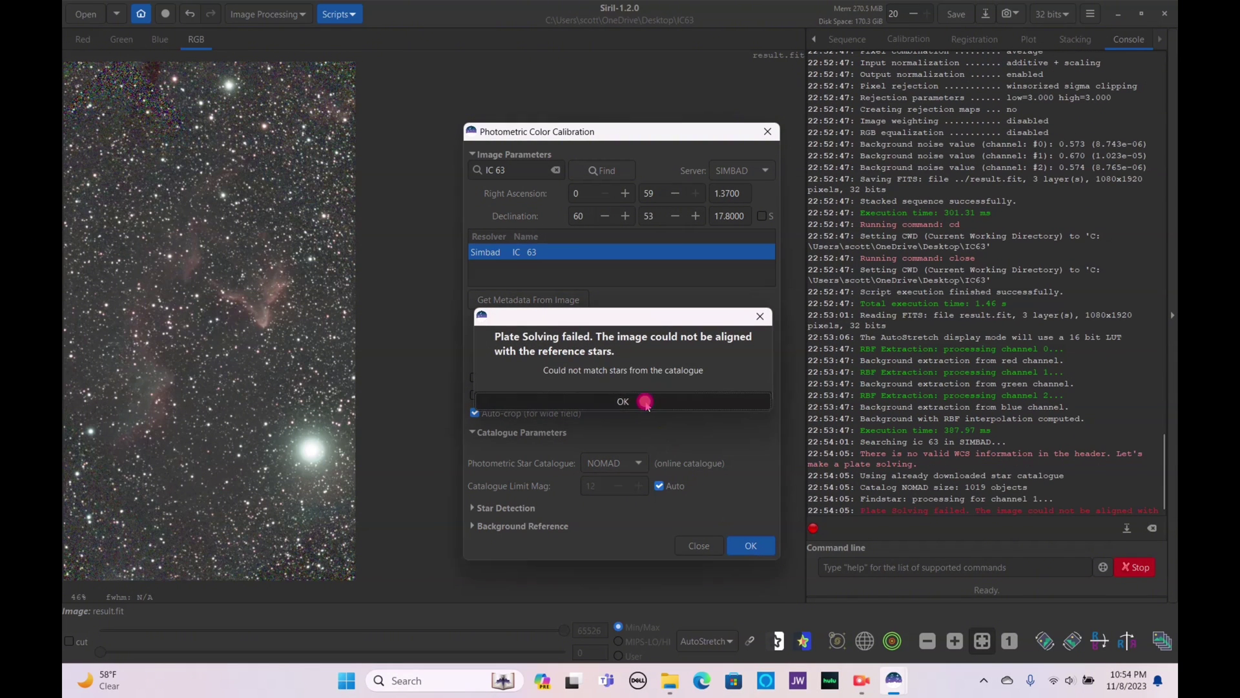
{"action": "left_click", "coordinate": [643, 402]}
{"action": "left_click", "coordinate": [546, 302]}
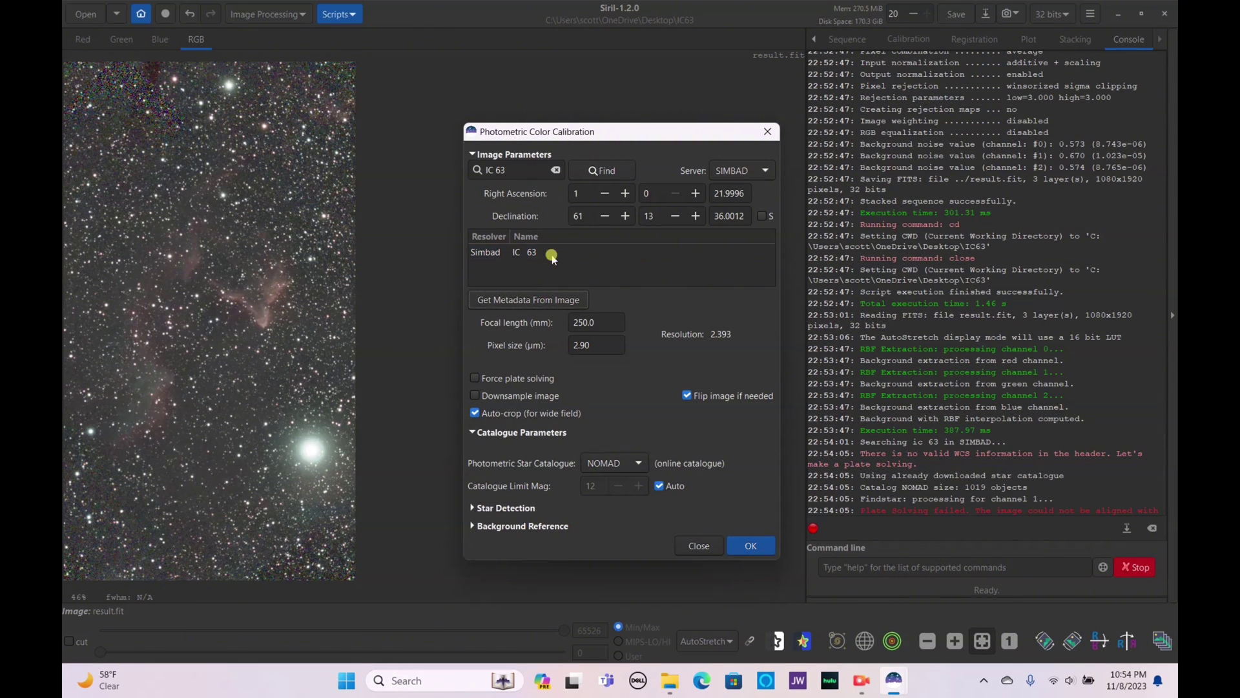
{"action": "left_click", "coordinate": [753, 544]}
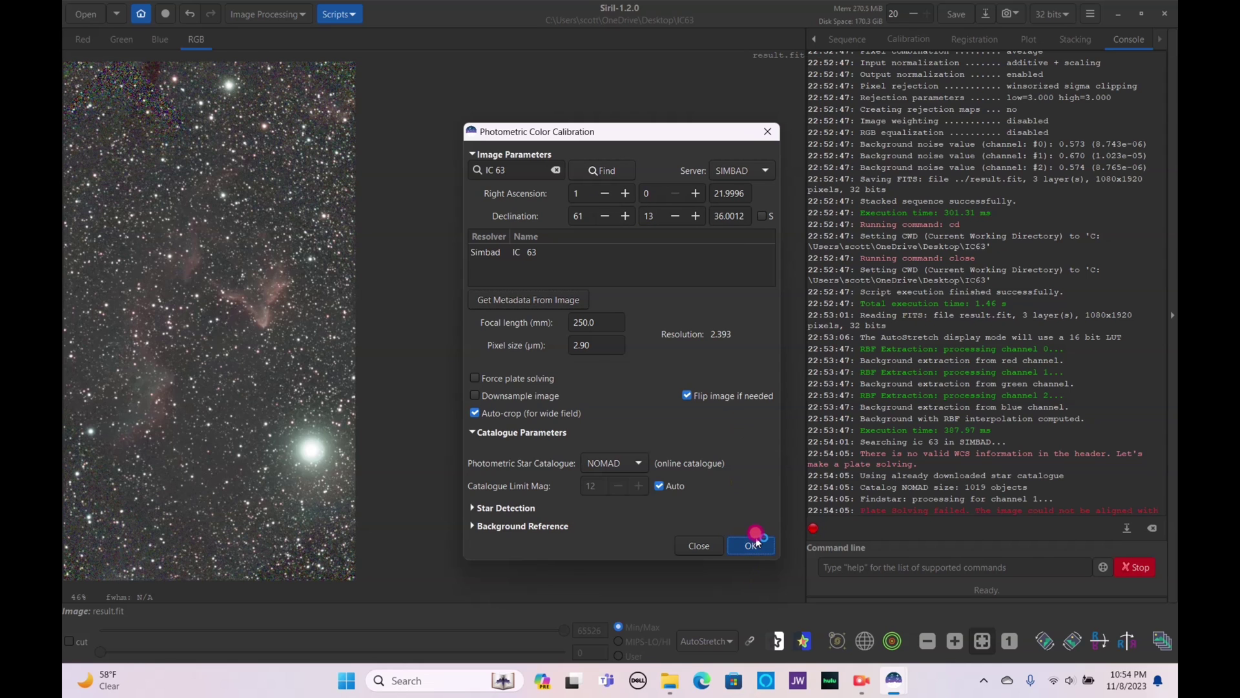
{"action": "left_click", "coordinate": [649, 405]}
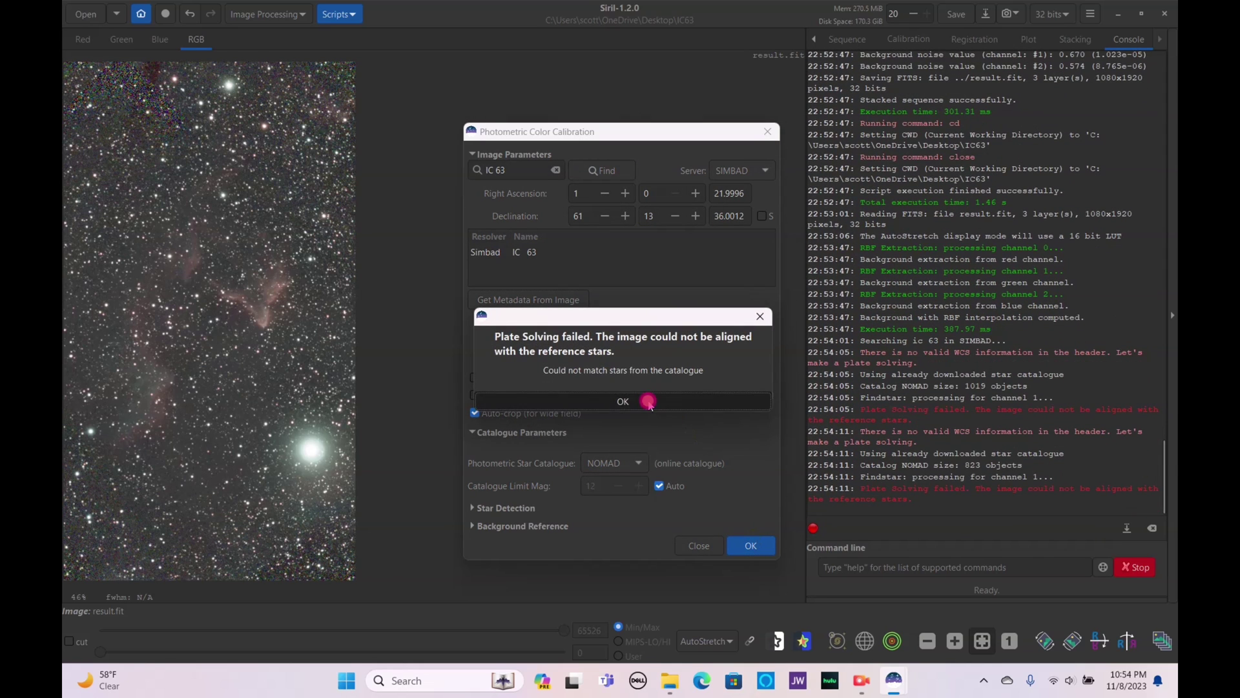
{"action": "left_click", "coordinate": [704, 545]}
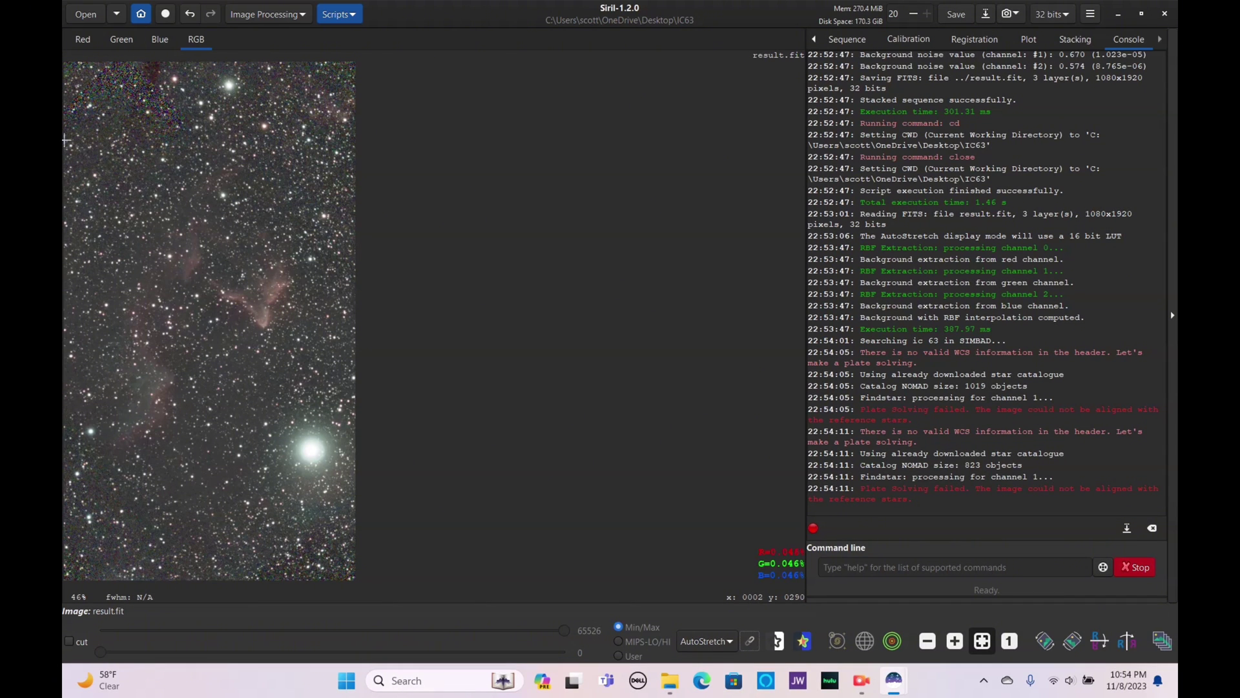
Crop the image to its full-width middle part, about 1077 by 1384 px, cutting off the noisy upper and lower bands
{"action": "left_click_drag", "start_coordinate": [65, 139], "coordinate": [401, 515]}
{"action": "right_click", "coordinate": [219, 436]}
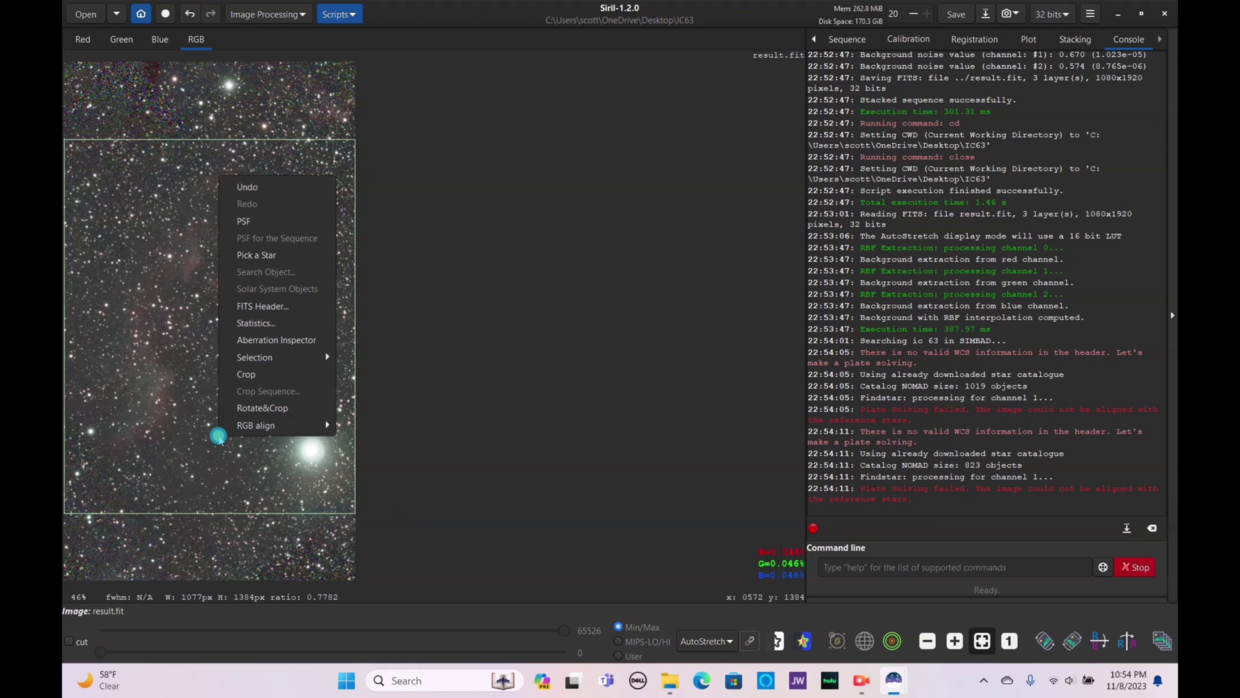
{"action": "left_click", "coordinate": [278, 374]}
Try the Photometric Color Calibration for IC 63 on the cropped image, using the NOMAD catalogue
{"action": "left_click", "coordinate": [254, 15]}
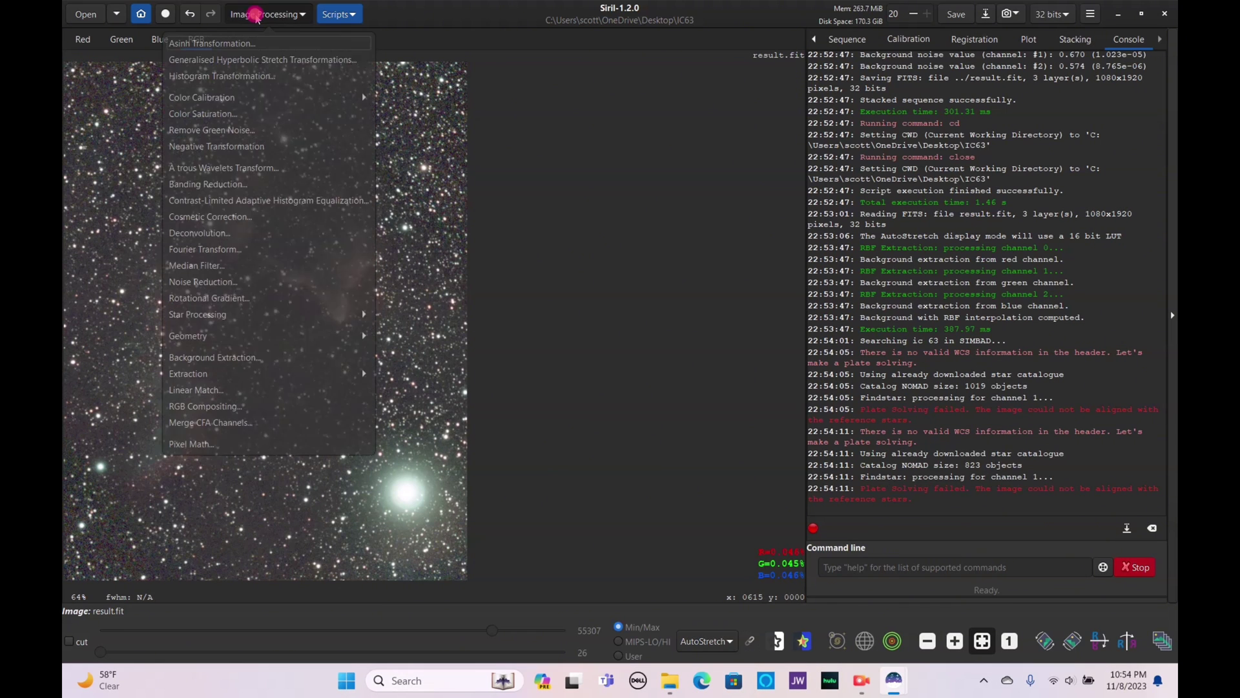
{"action": "left_click", "coordinate": [259, 97]}
{"action": "left_click", "coordinate": [267, 81]}
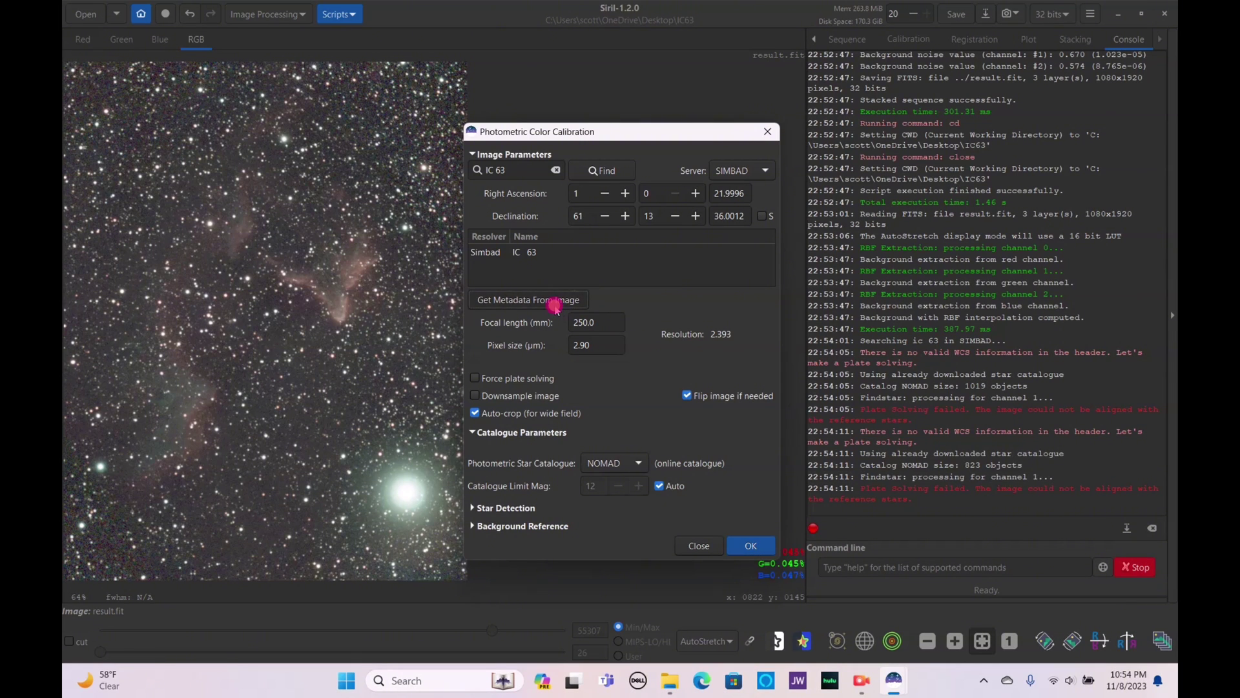
{"action": "left_click", "coordinate": [744, 546]}
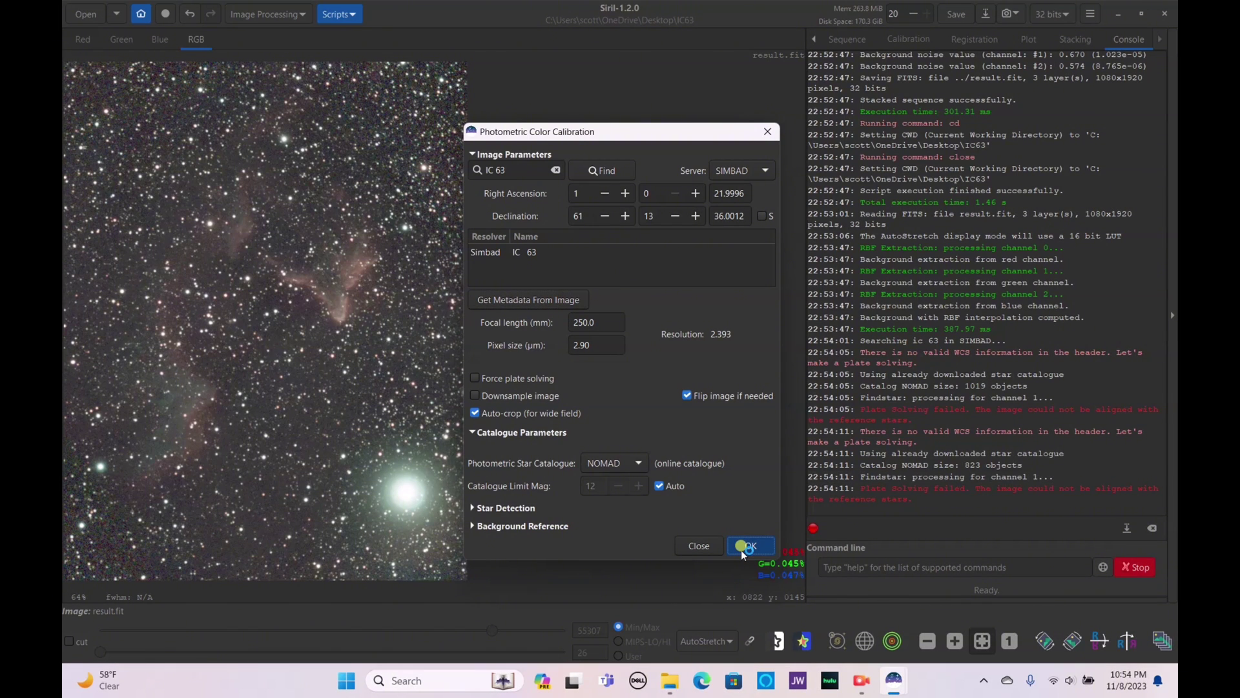
{"action": "left_click", "coordinate": [635, 401]}
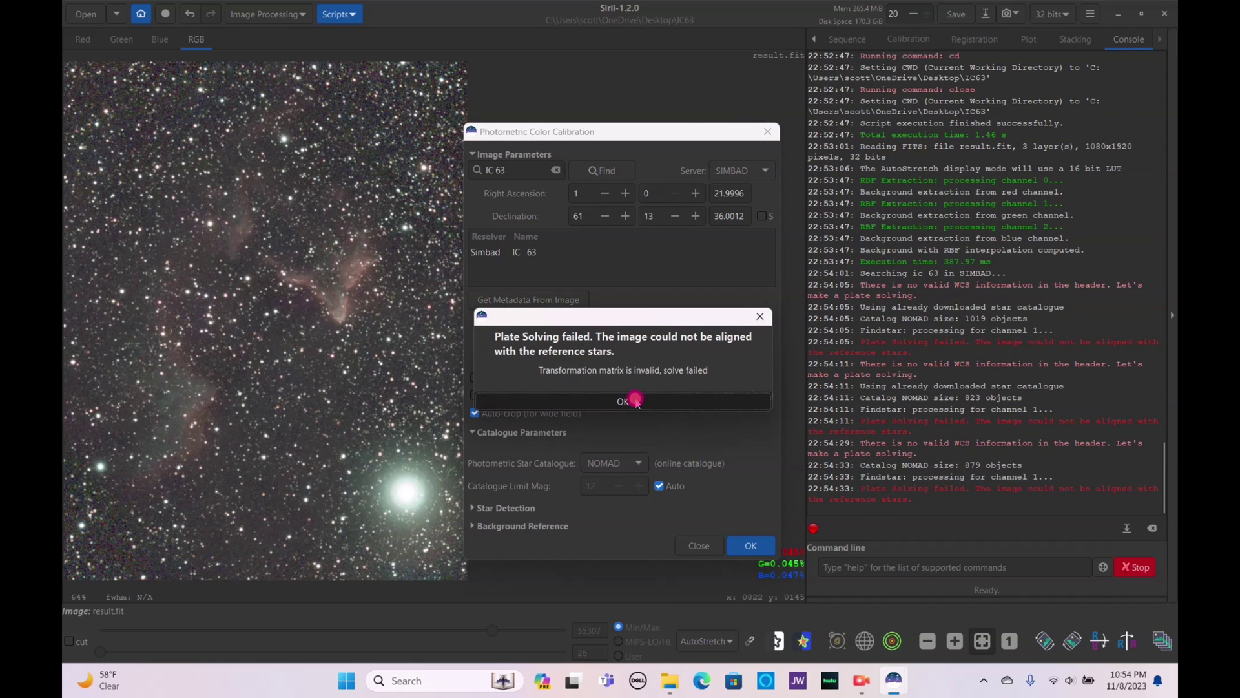
{"action": "left_click", "coordinate": [693, 547]}
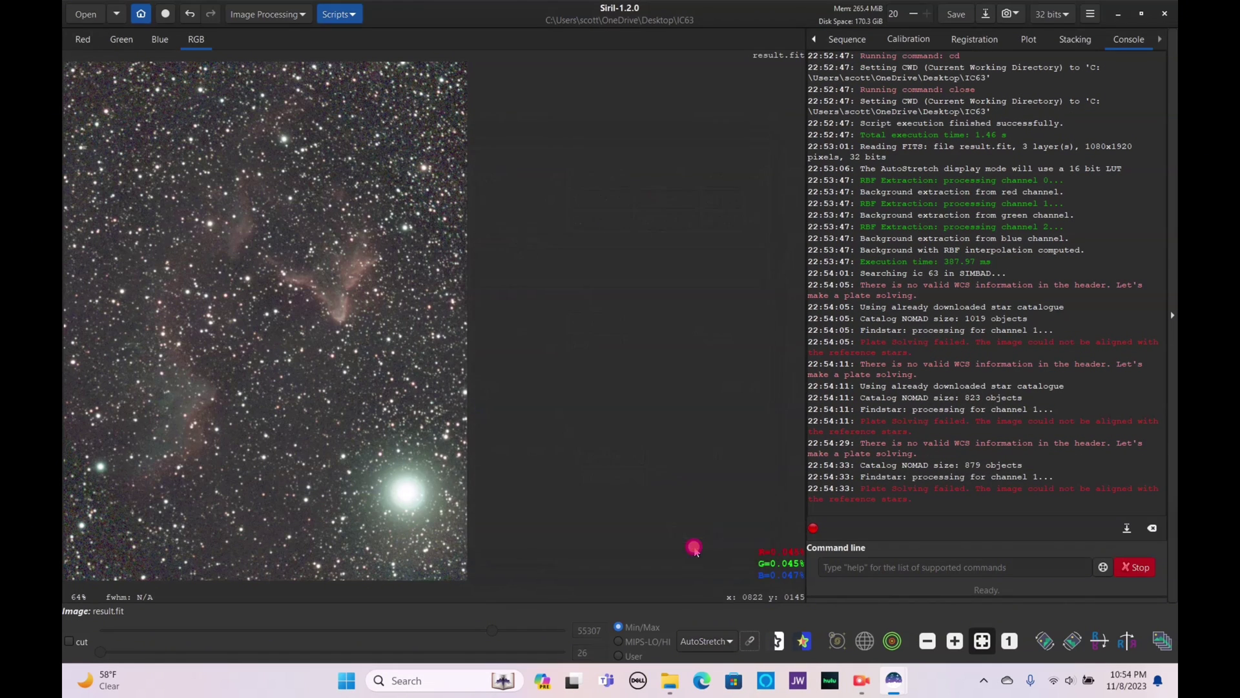
{"action": "left_click", "coordinate": [240, 9]}
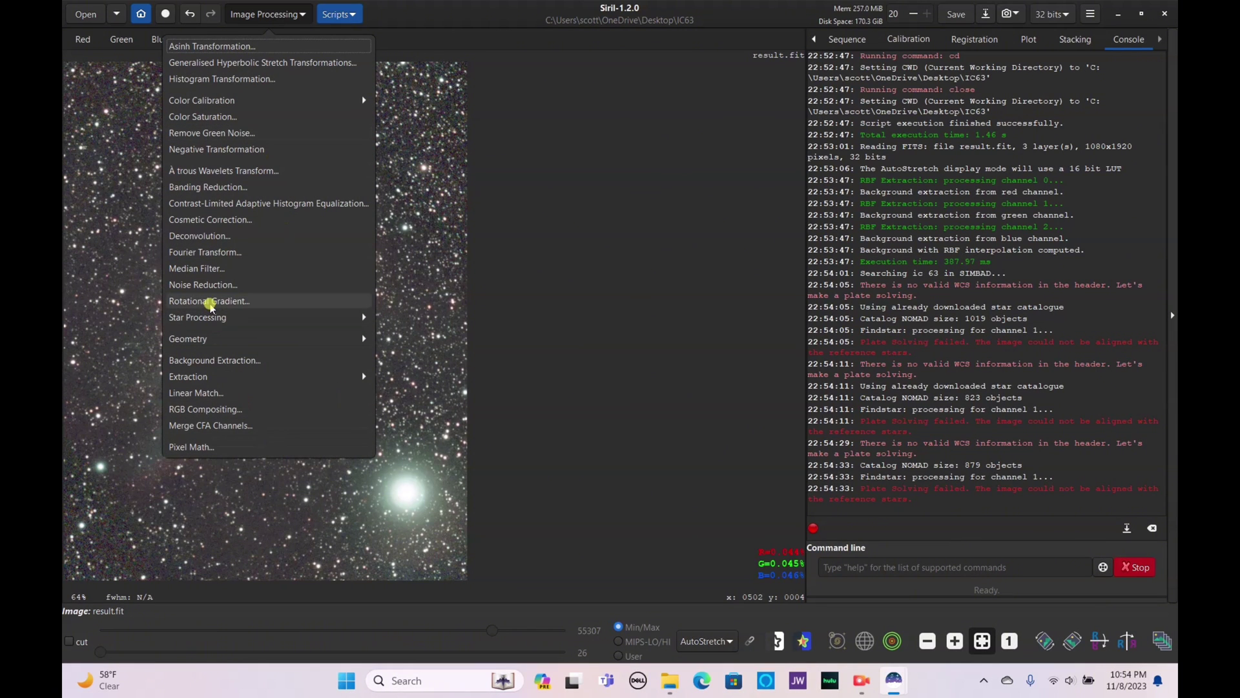
{"action": "left_click", "coordinate": [252, 338]}
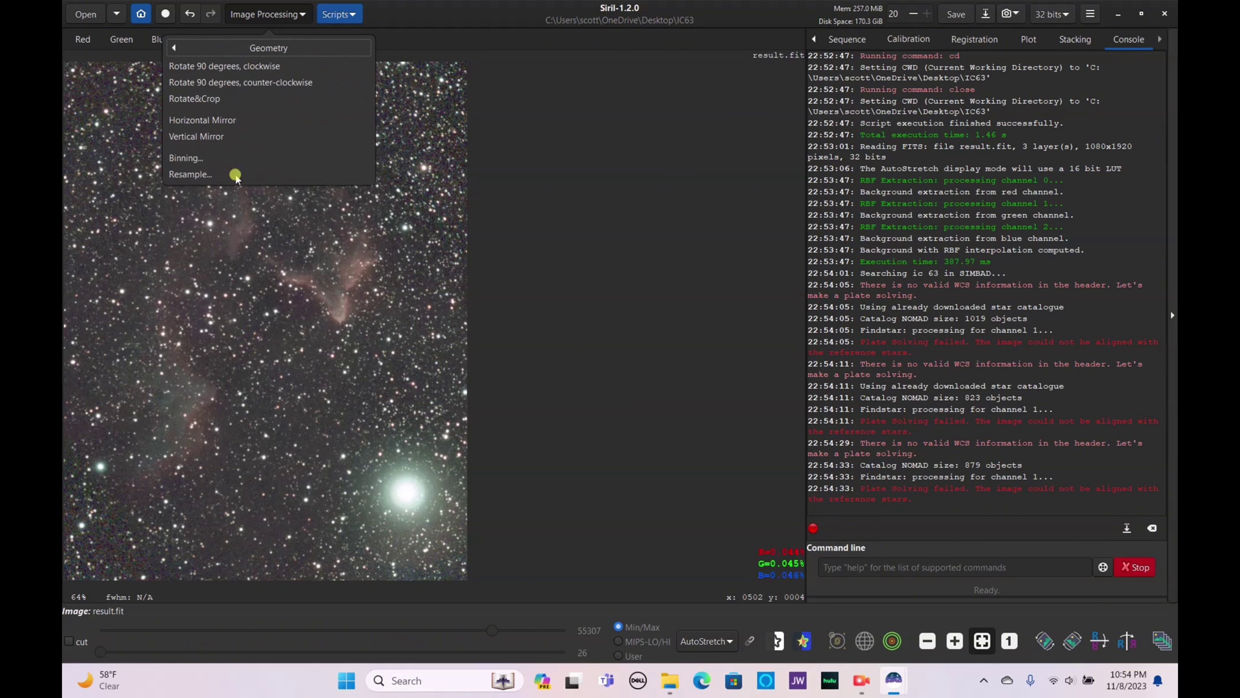
{"action": "left_click", "coordinate": [215, 97]}
{"action": "left_click_drag", "start_coordinate": [624, 321], "coordinate": [647, 331]}
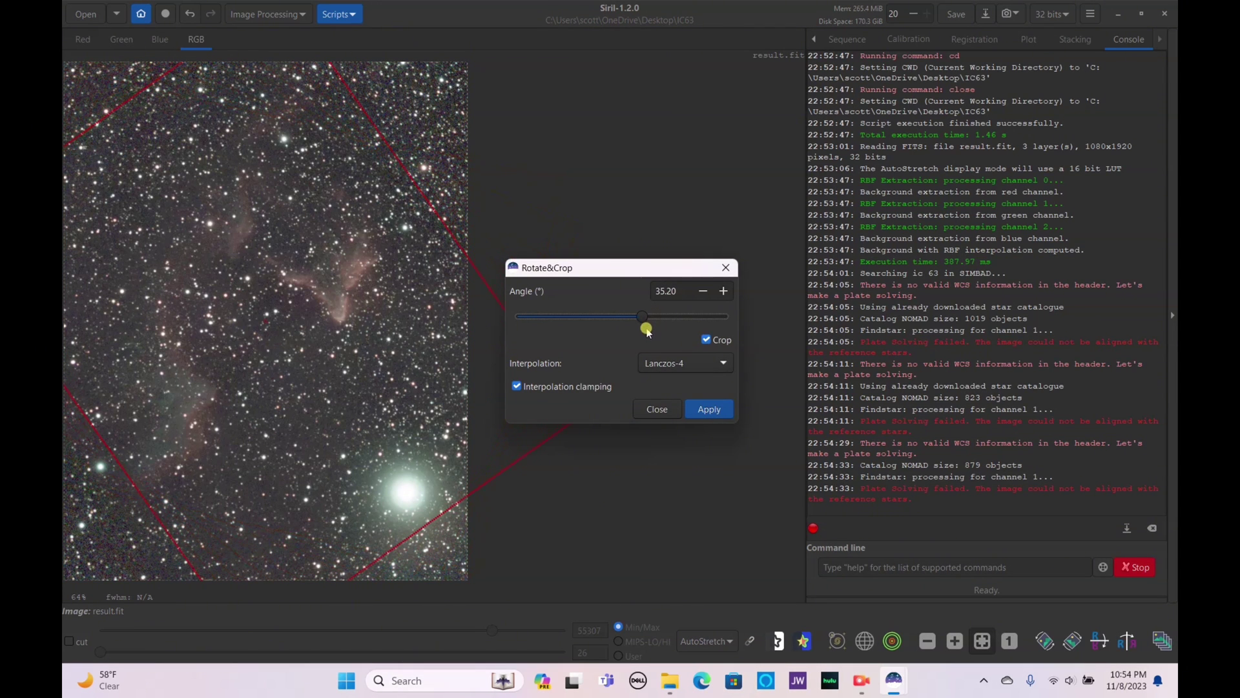
{"action": "left_click", "coordinate": [656, 411]}
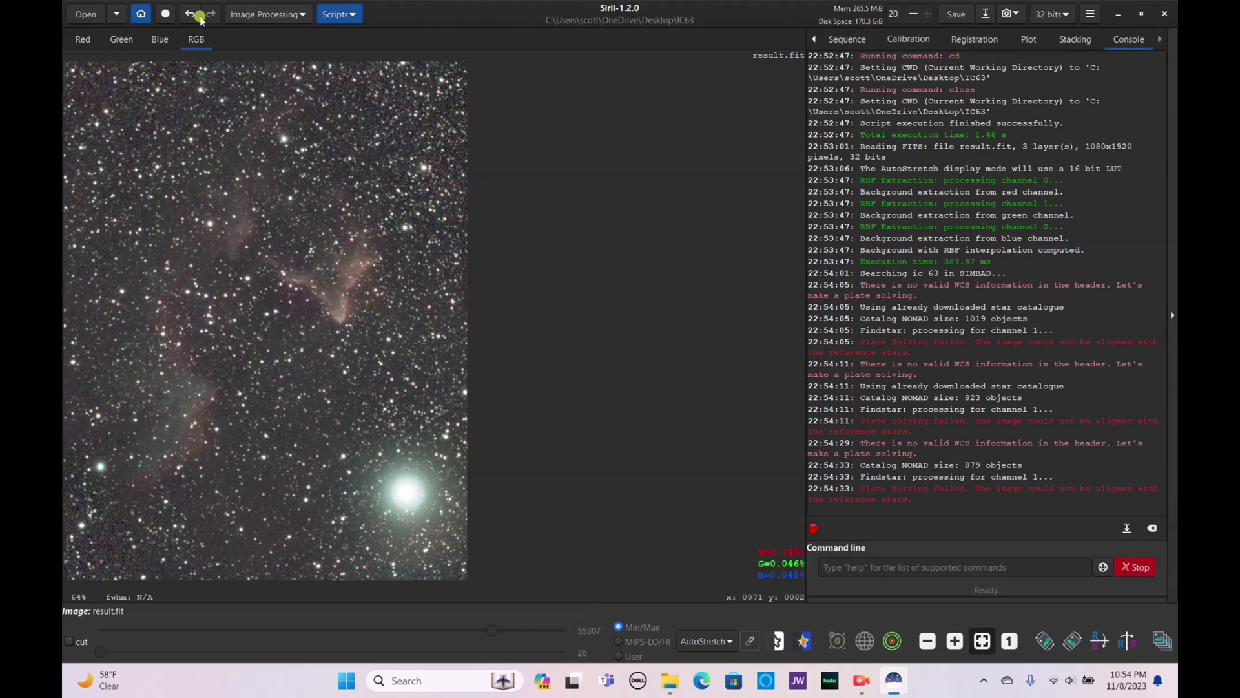
Rotate the cropped image 90 degrees clockwise twice, turning it upside down
{"action": "left_click", "coordinate": [244, 13]}
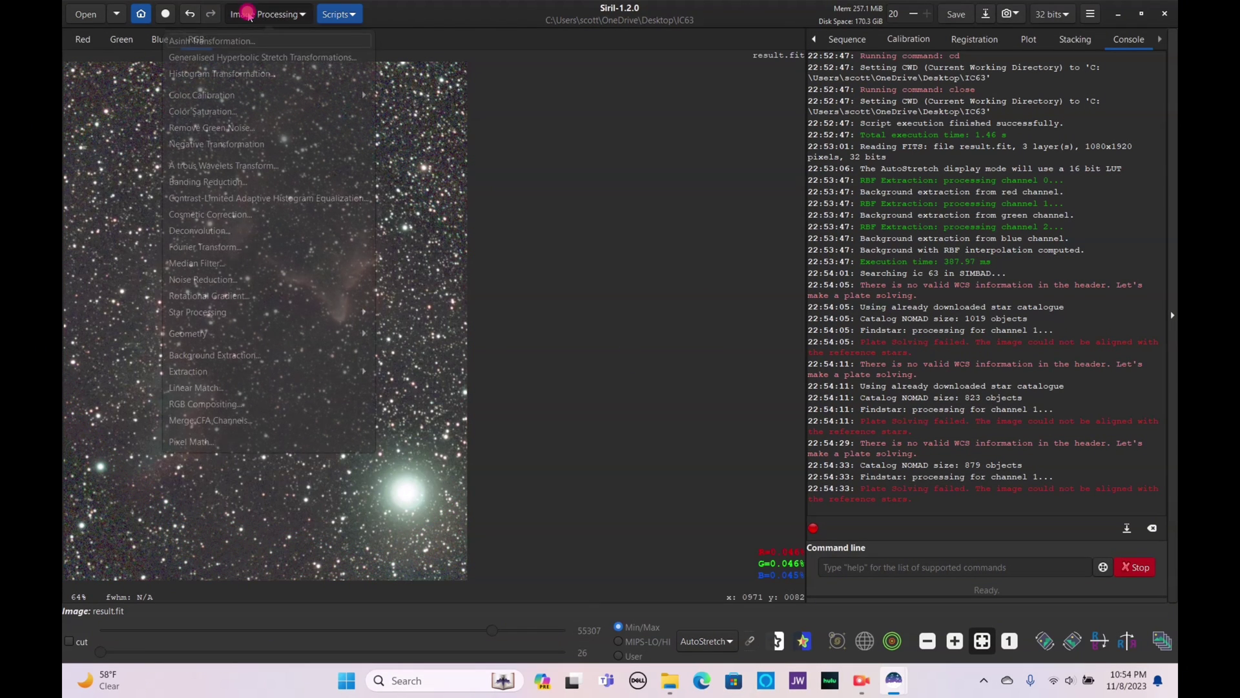
{"action": "left_click", "coordinate": [224, 338]}
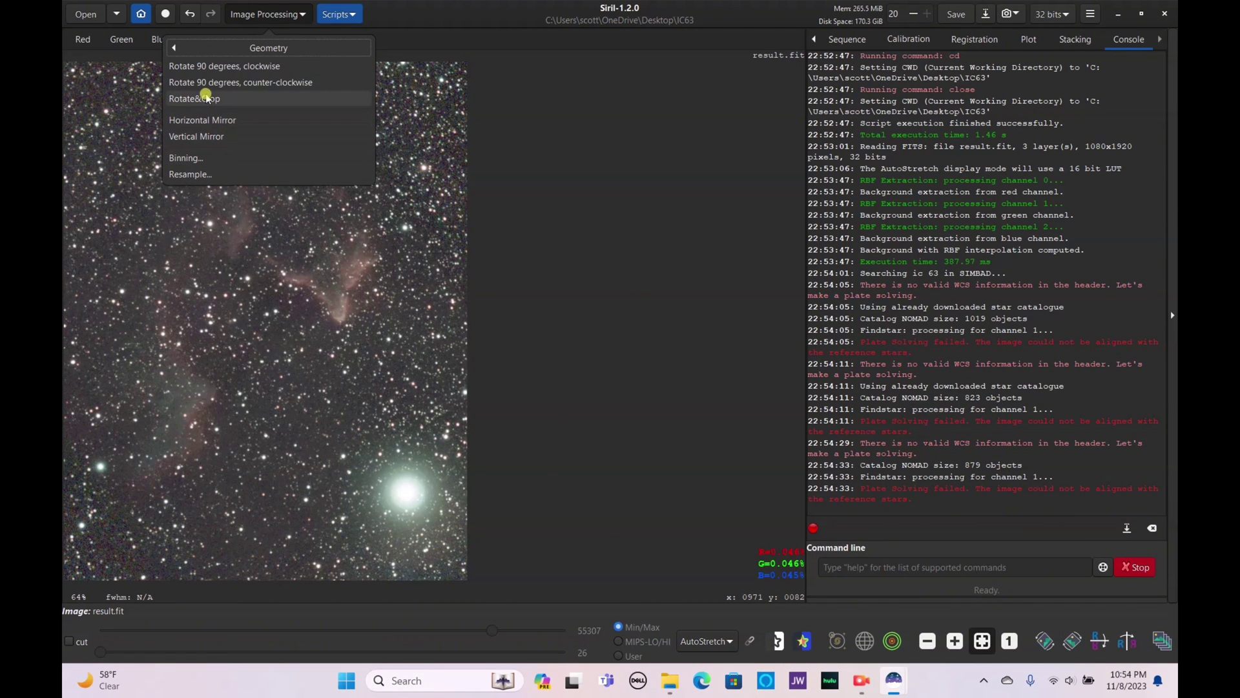
{"action": "left_click", "coordinate": [218, 66]}
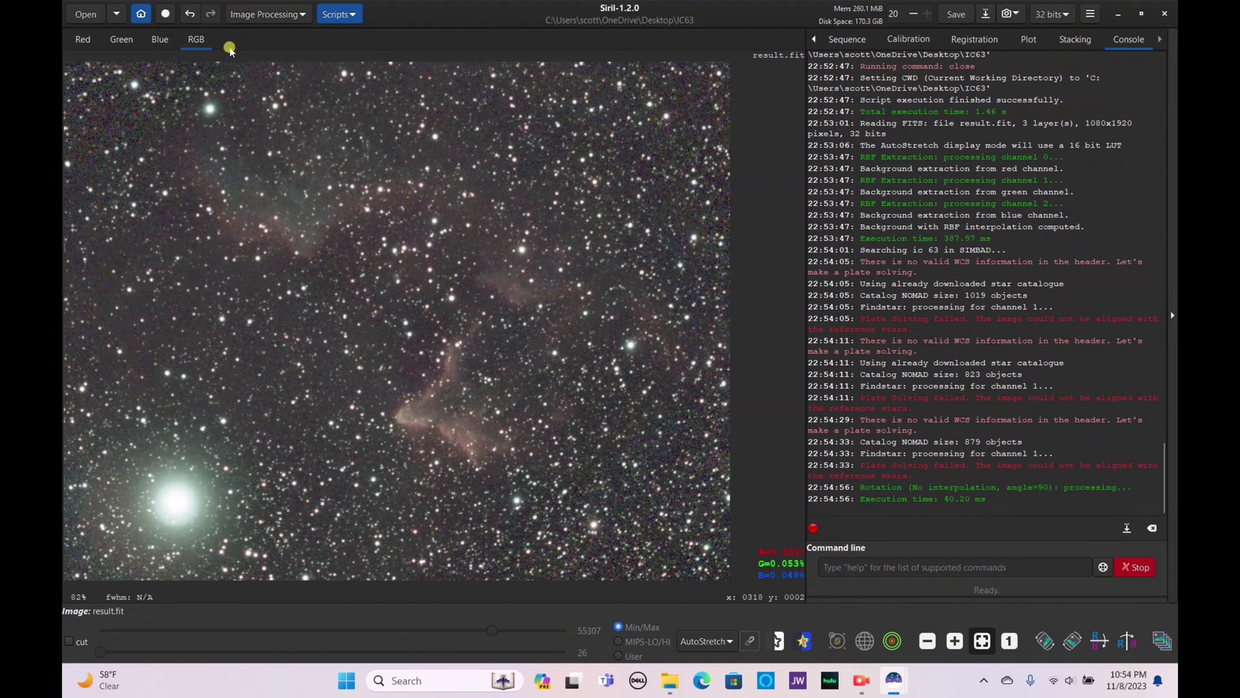
{"action": "left_click", "coordinate": [270, 16]}
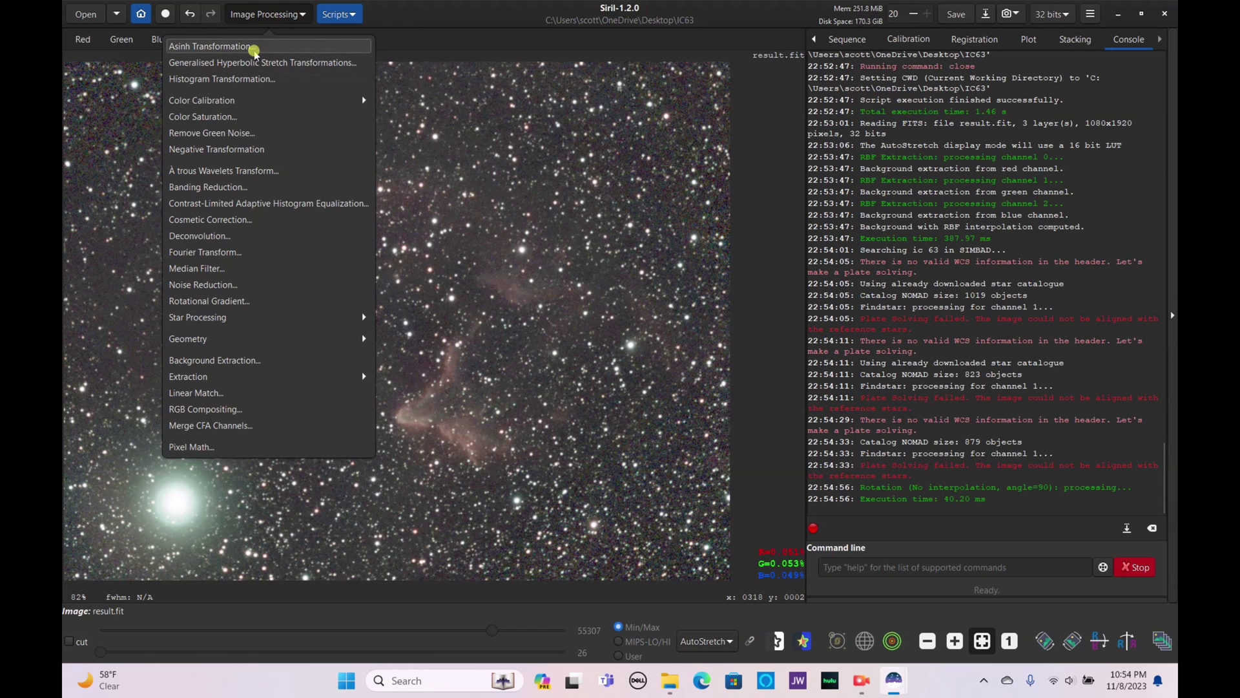
{"action": "left_click", "coordinate": [278, 338]}
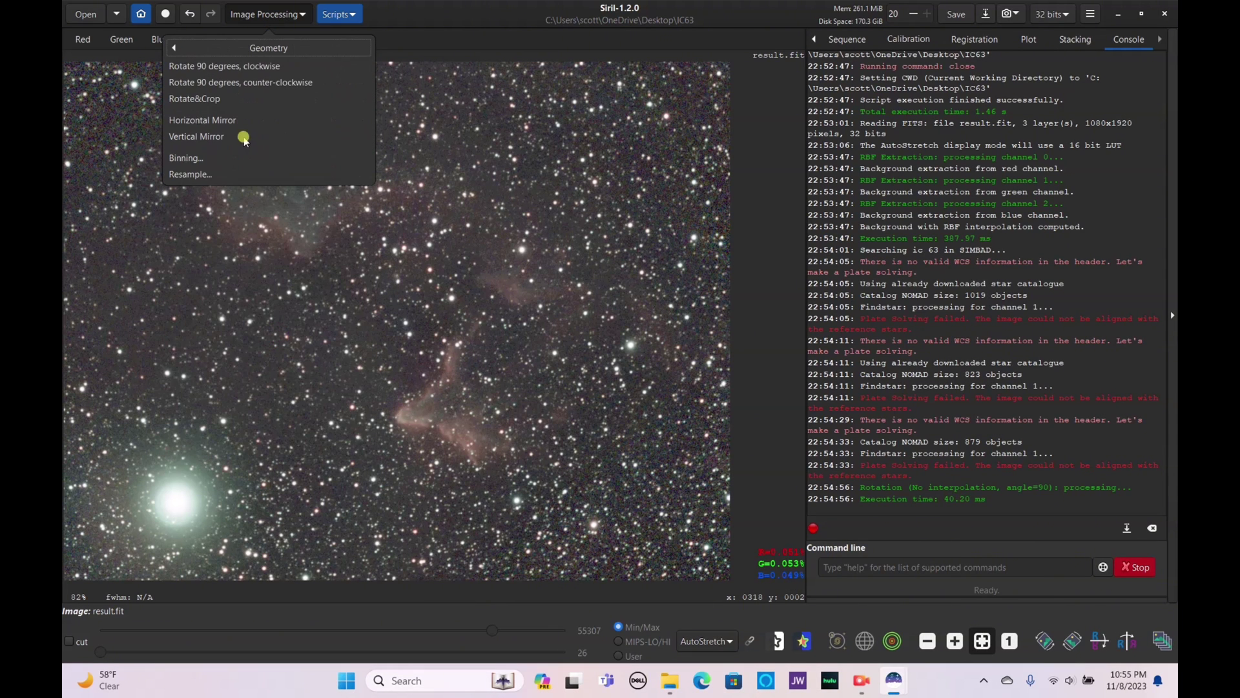
{"action": "left_click", "coordinate": [251, 69]}
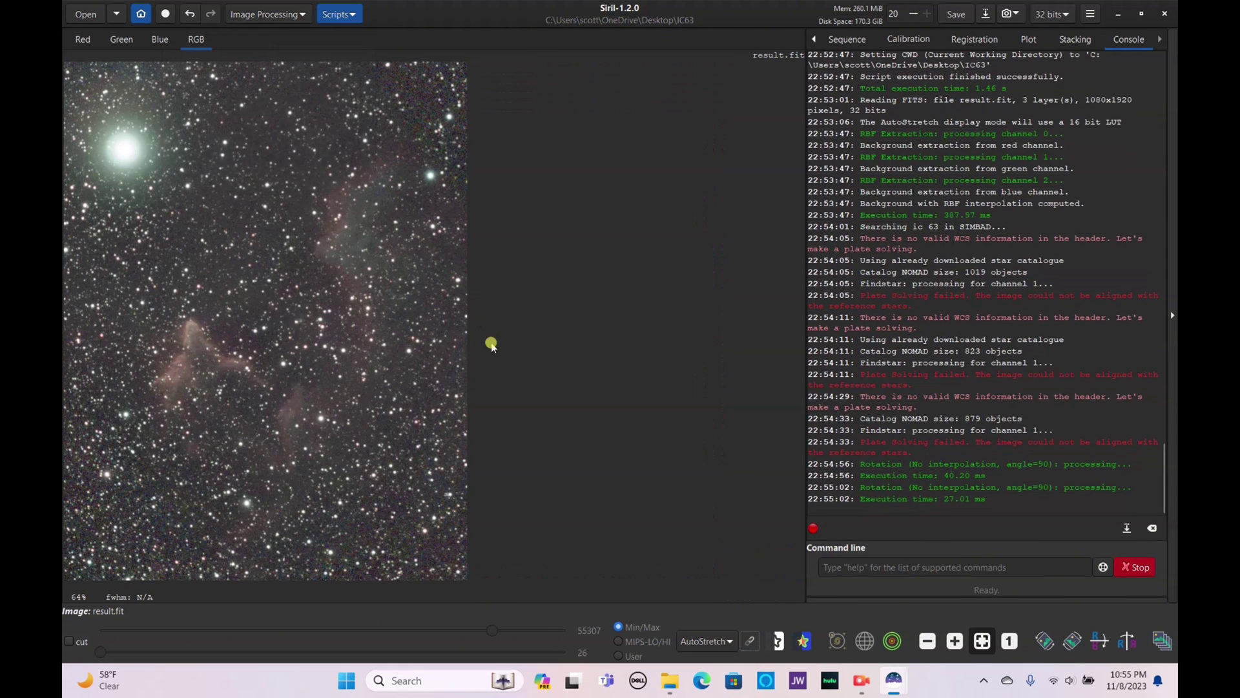
Mirror the rotated image with Vertical Mirror and save it to result.fit
{"action": "left_click", "coordinate": [265, 16]}
{"action": "left_click", "coordinate": [231, 338]}
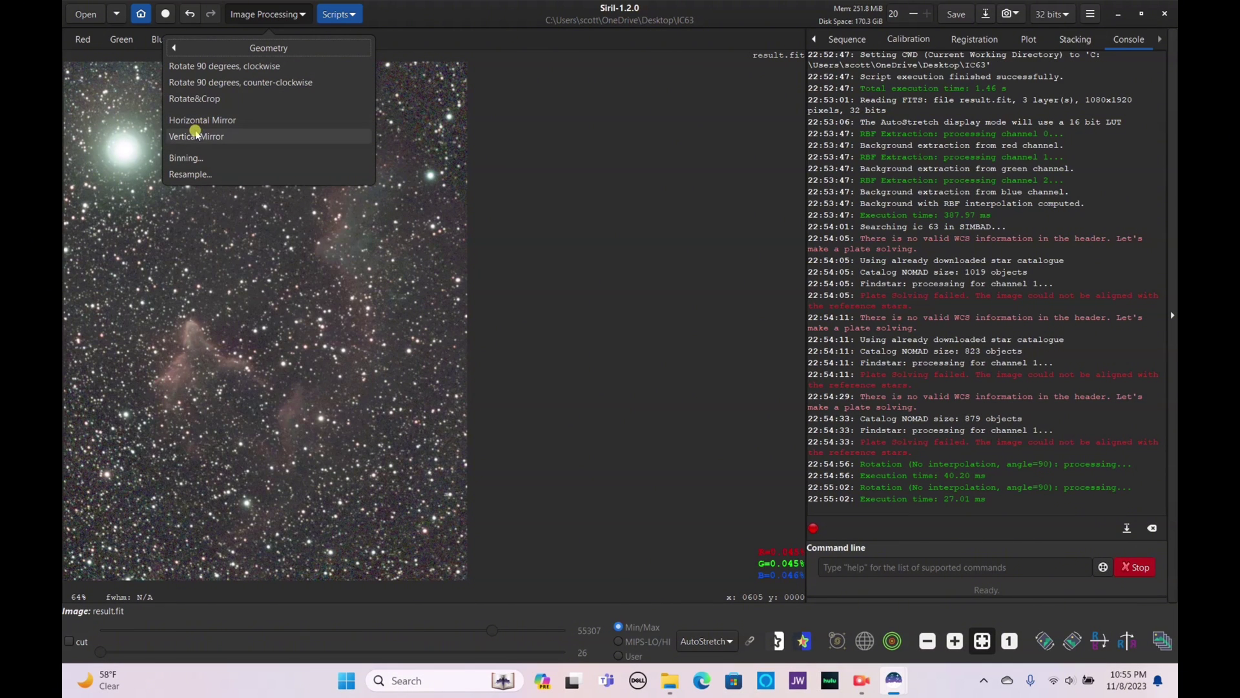
{"action": "left_click", "coordinate": [196, 136]}
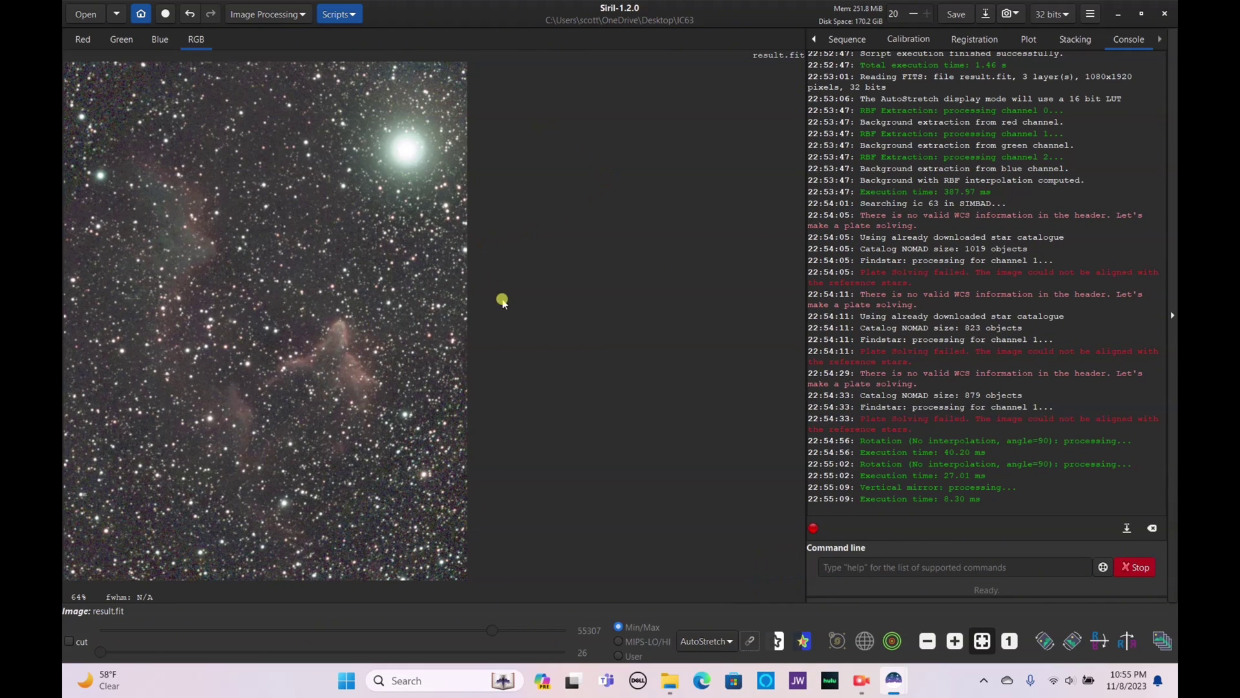
{"action": "left_click", "coordinate": [962, 15]}
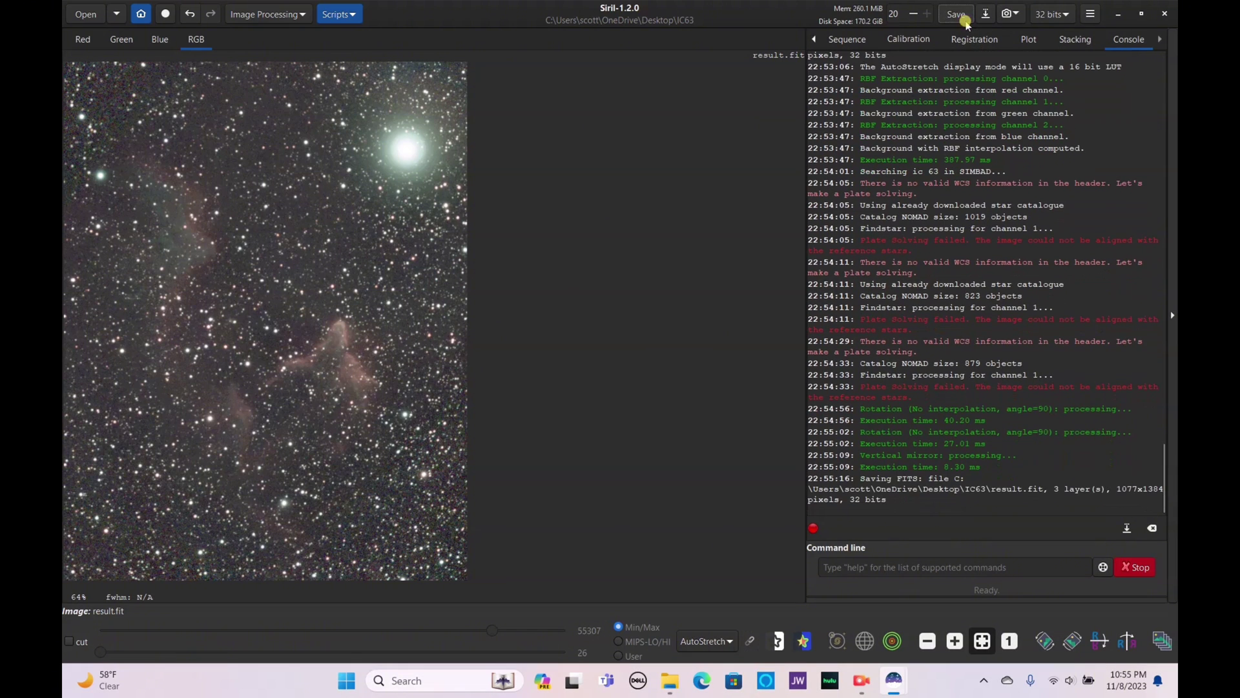
{"action": "left_click", "coordinate": [299, 15]}
{"action": "left_click", "coordinate": [231, 320]}
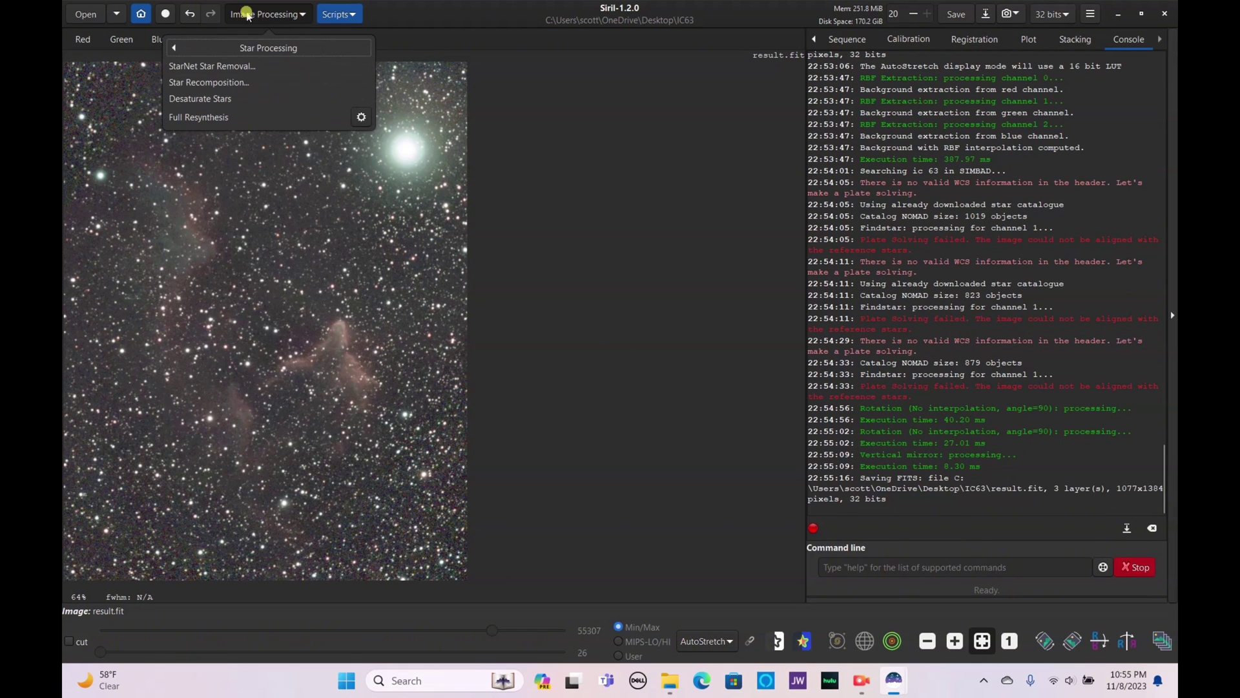
{"action": "left_click", "coordinate": [234, 66]}
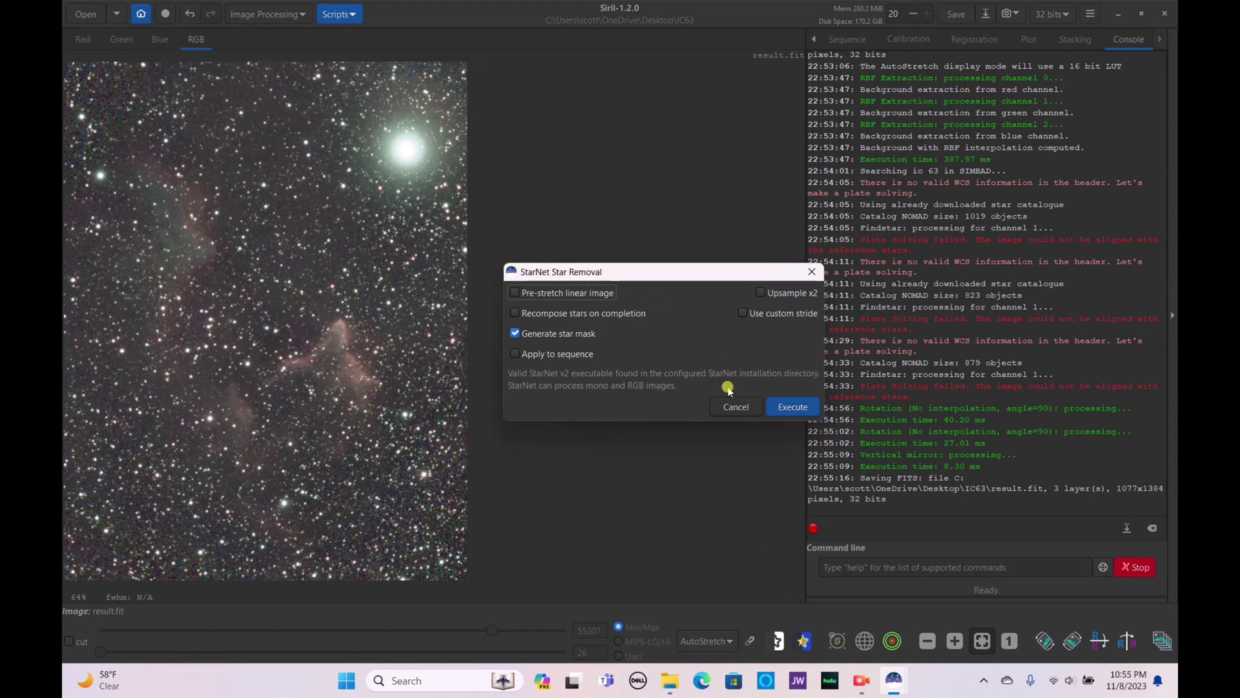
{"action": "left_click", "coordinate": [739, 407]}
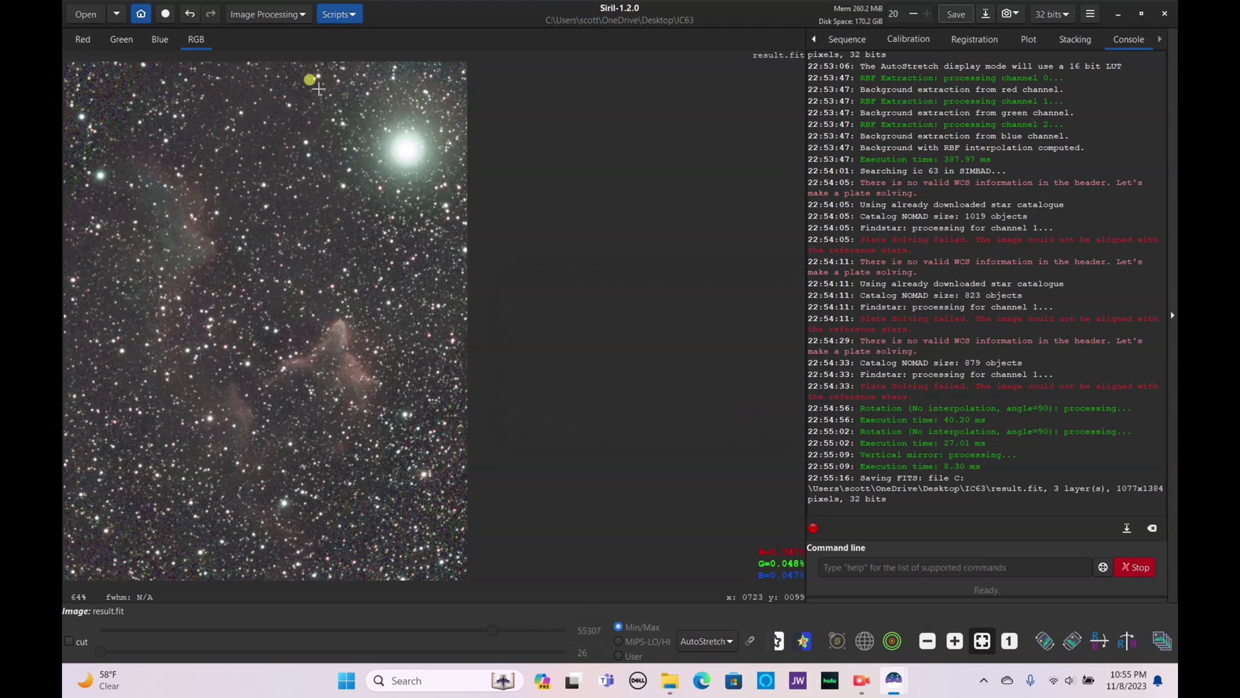
Remove the green noise with the Average Neutral method and lightness preserved, and compare before and after by undoing and redoing it
{"action": "left_click", "coordinate": [278, 15]}
{"action": "left_click", "coordinate": [205, 130]}
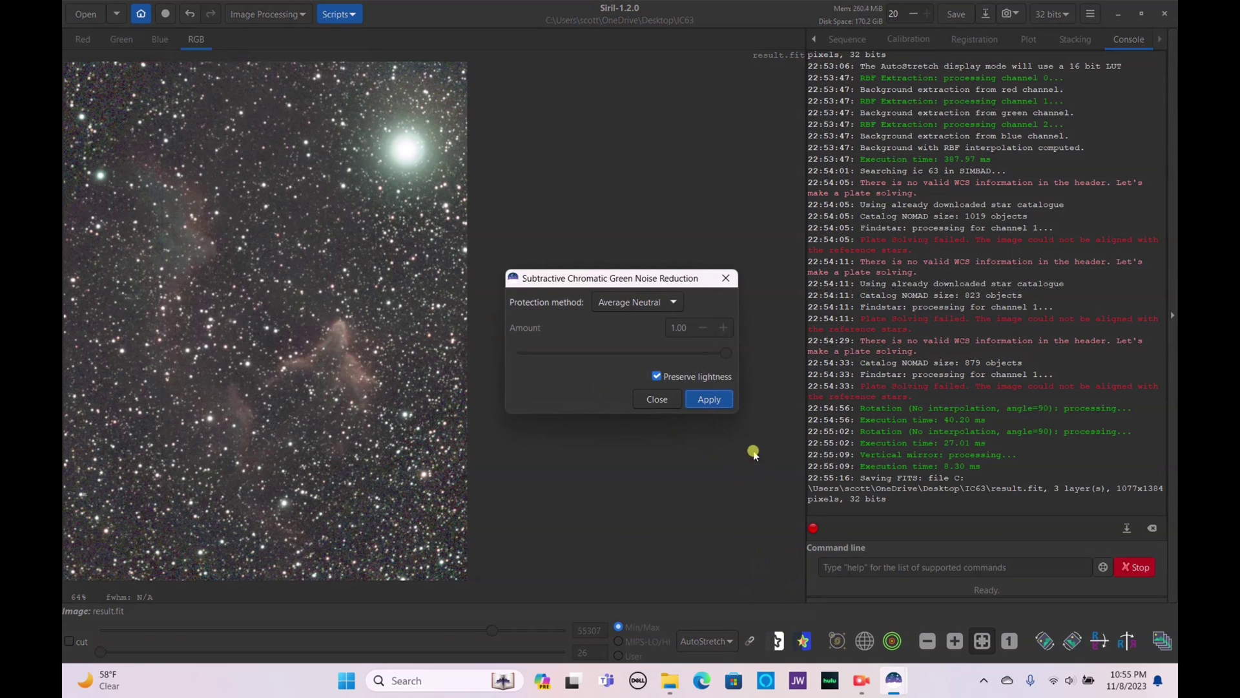
{"action": "left_click", "coordinate": [709, 399]}
{"action": "left_click", "coordinate": [652, 398]}
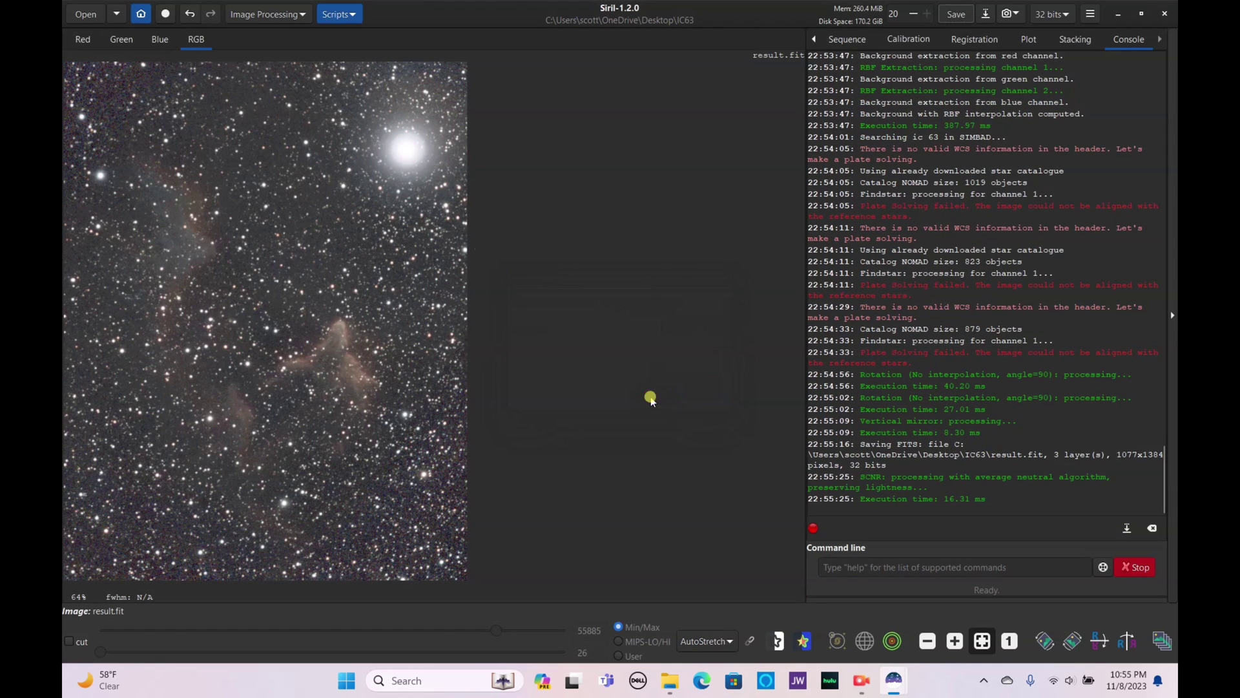
{"action": "left_click", "coordinate": [190, 14]}
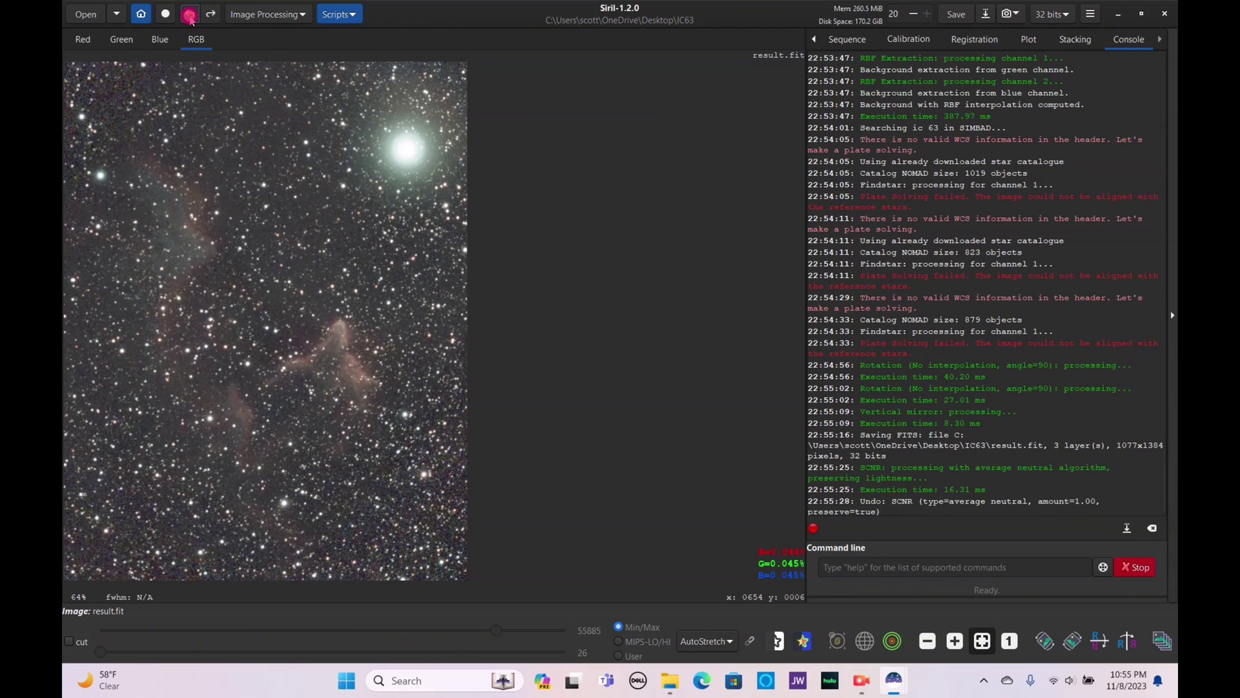
{"action": "left_click", "coordinate": [208, 18]}
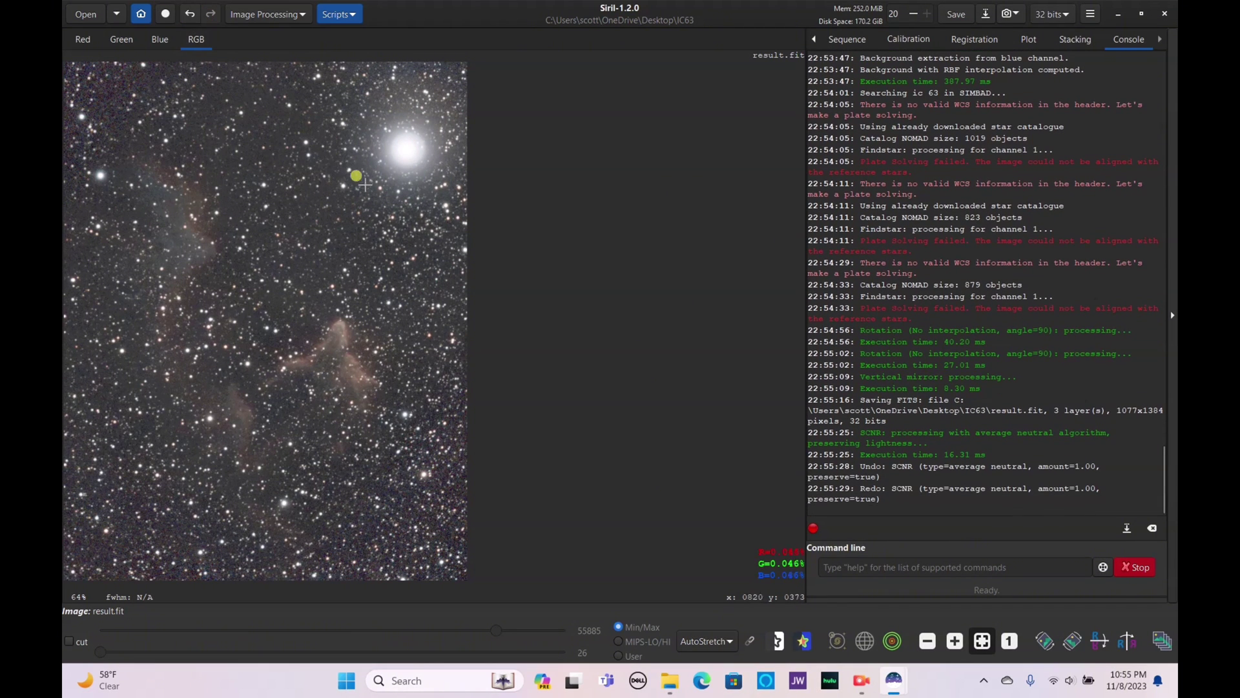
Run StarNet Star Removal with pre-stretch of the linear image and star mask generation enabled, with the display mode set to Linear
{"action": "left_click", "coordinate": [292, 17]}
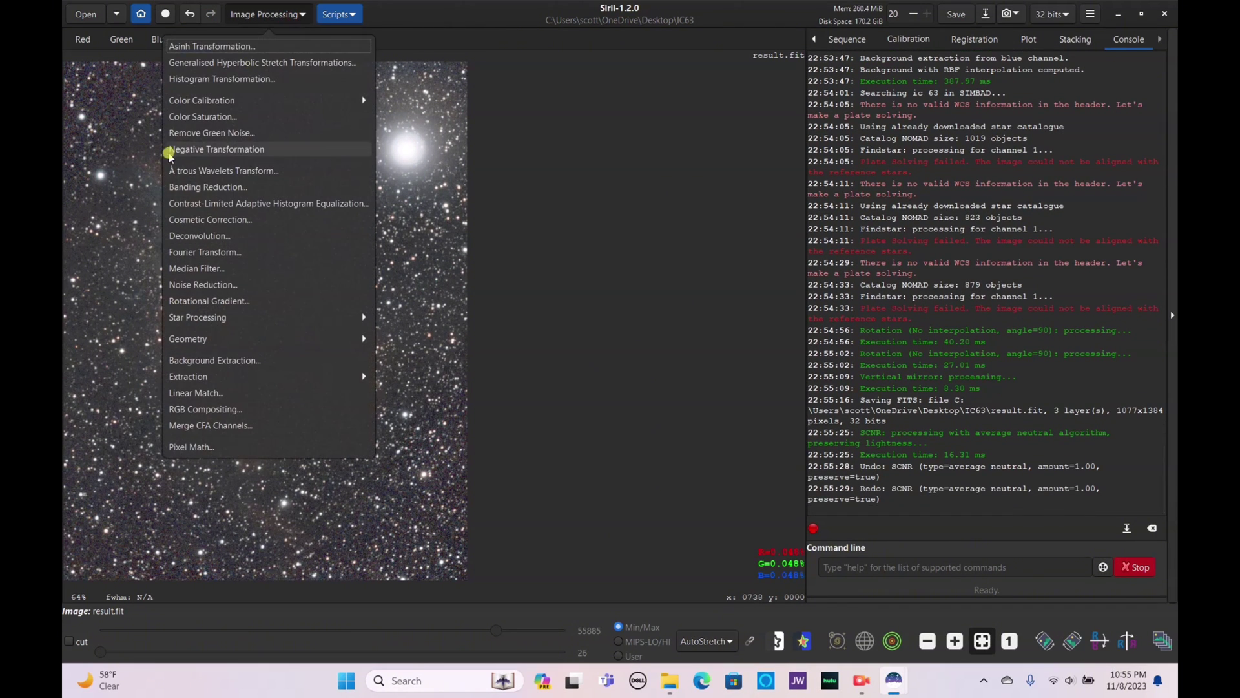
{"action": "left_click", "coordinate": [227, 318]}
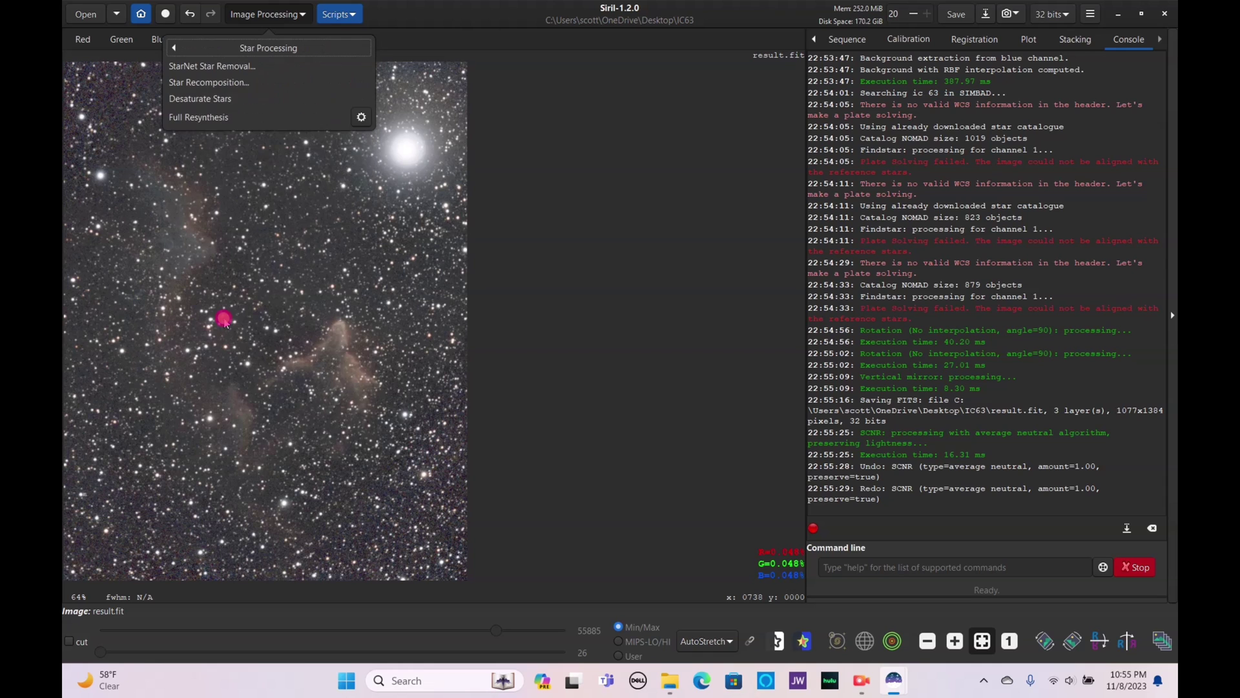
{"action": "left_click", "coordinate": [235, 65]}
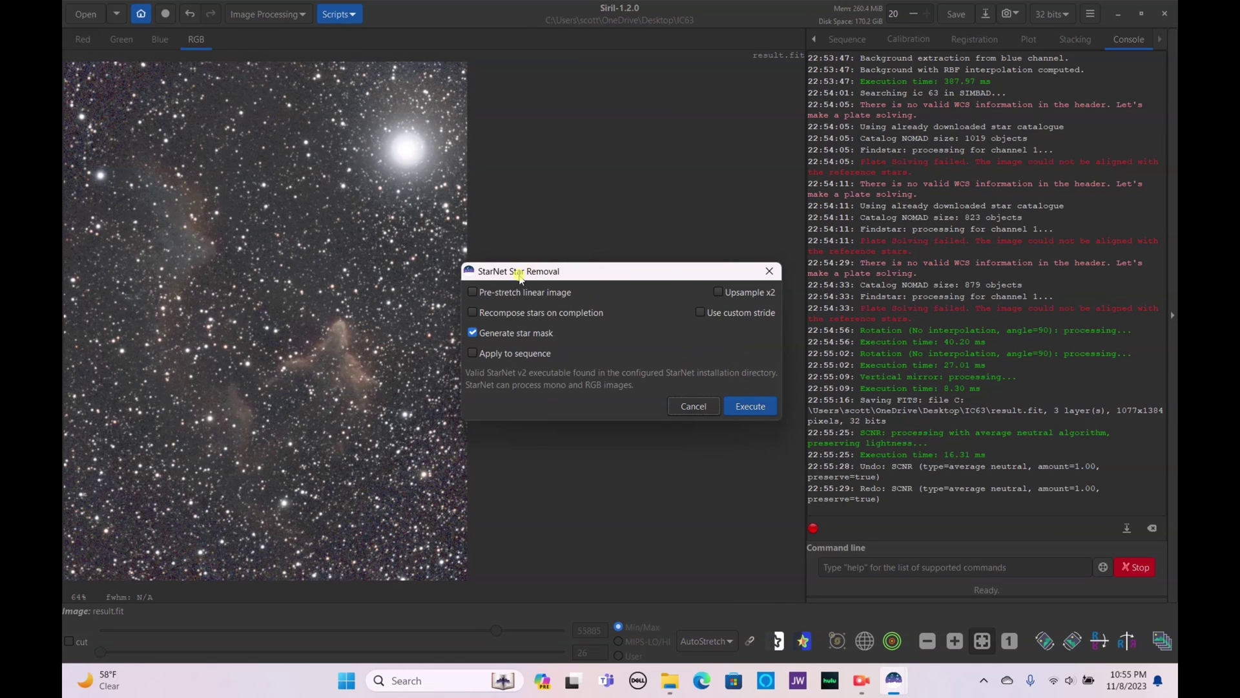
{"action": "left_click", "coordinate": [518, 292]}
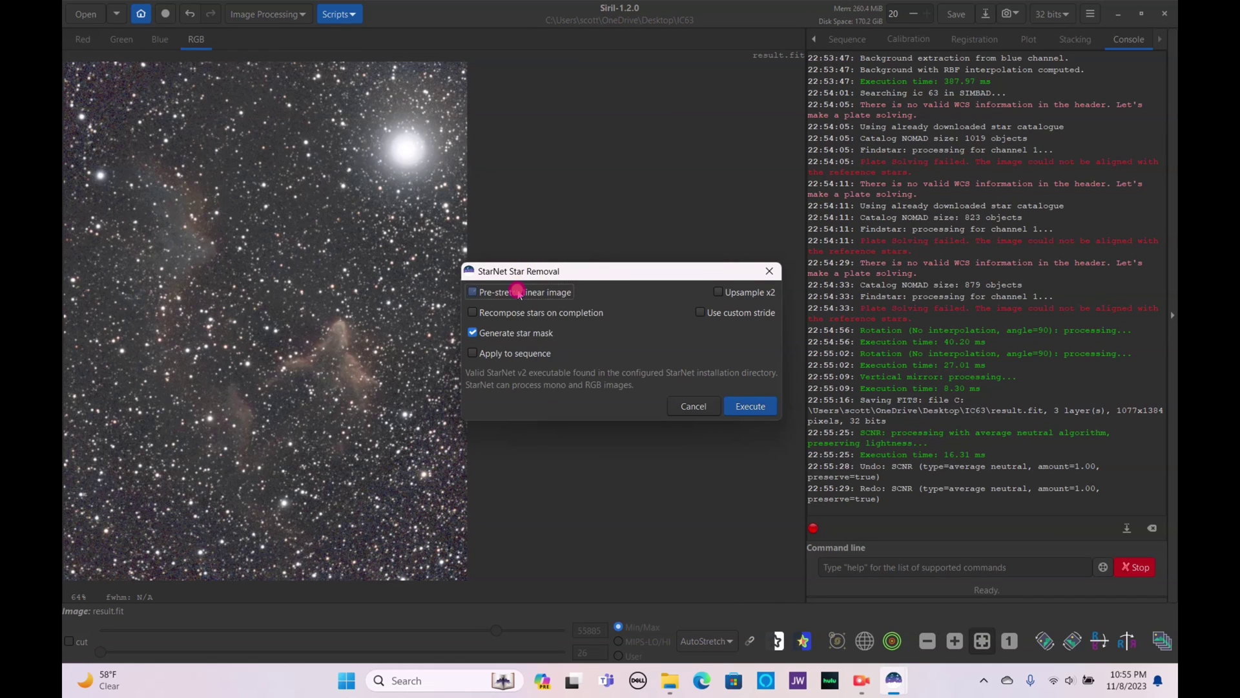
{"action": "left_click", "coordinate": [694, 640]}
{"action": "left_click", "coordinate": [691, 502]}
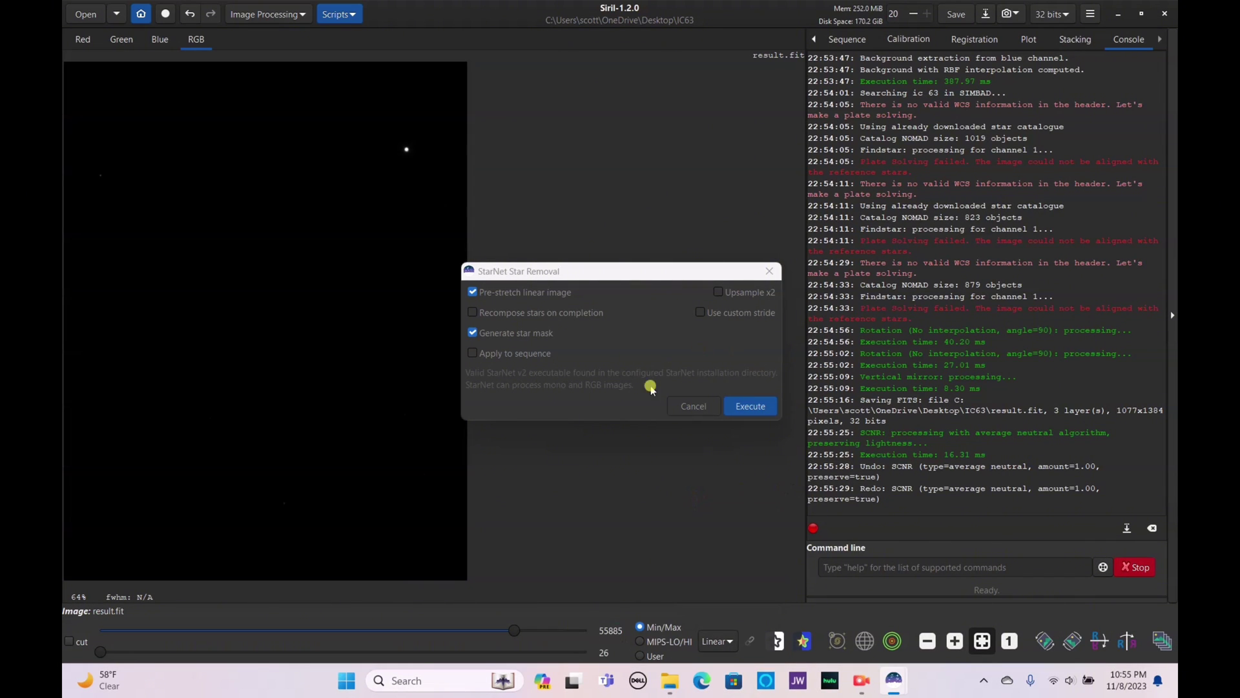
{"action": "left_click", "coordinate": [767, 408]}
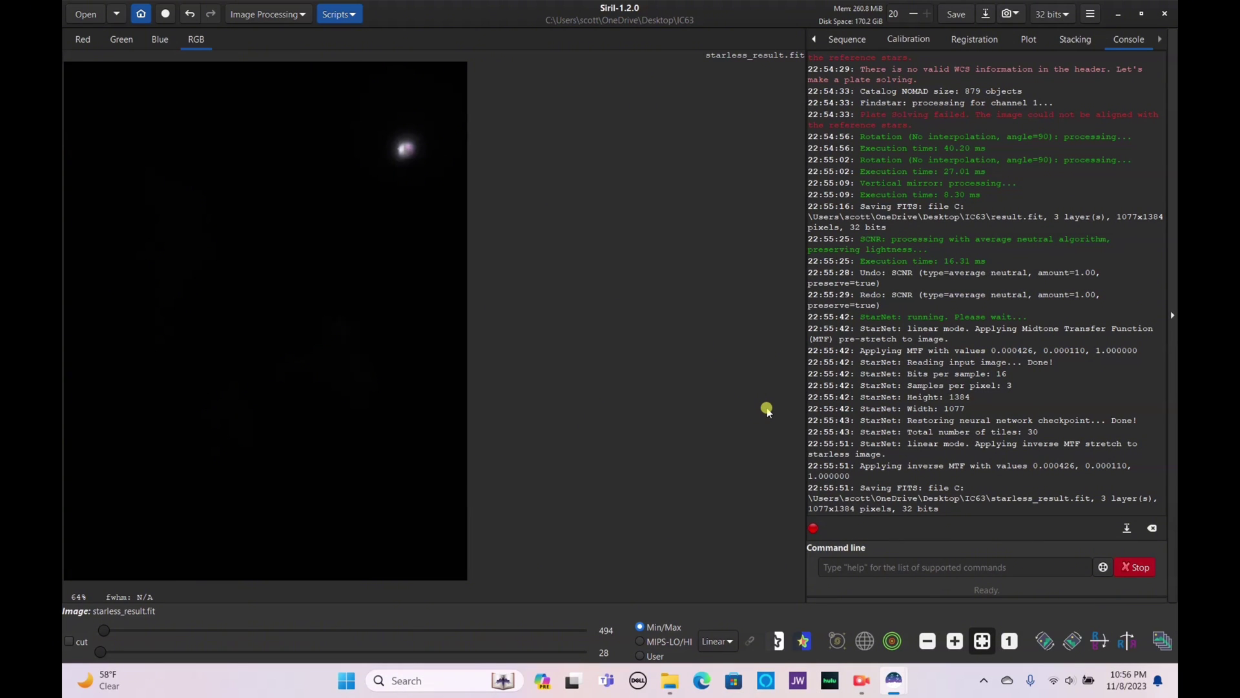
Display the starless image in AutoStretch mode and examine the nebula up close
{"action": "left_click", "coordinate": [731, 640]}
{"action": "left_click", "coordinate": [754, 583]}
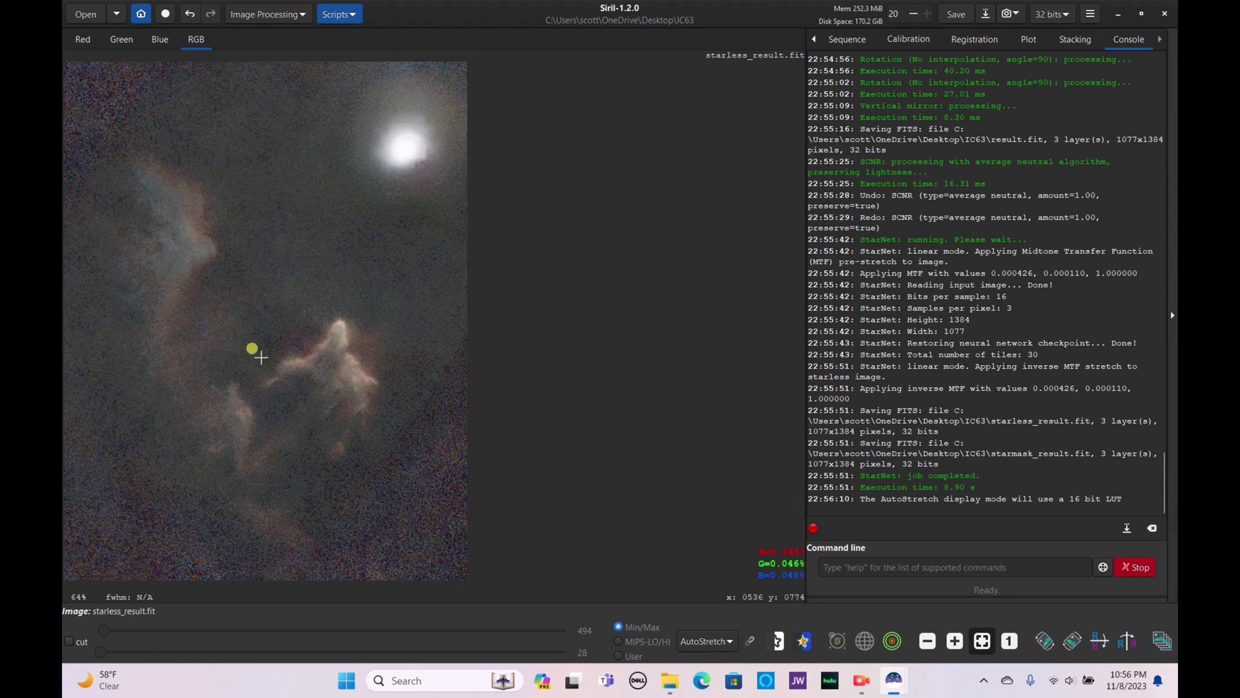
{"action": "scroll", "coordinate": [321, 349], "scroll_direction": "up", "scroll_amount": 6}
{"action": "scroll", "coordinate": [328, 357], "scroll_direction": "down", "scroll_amount": 6}
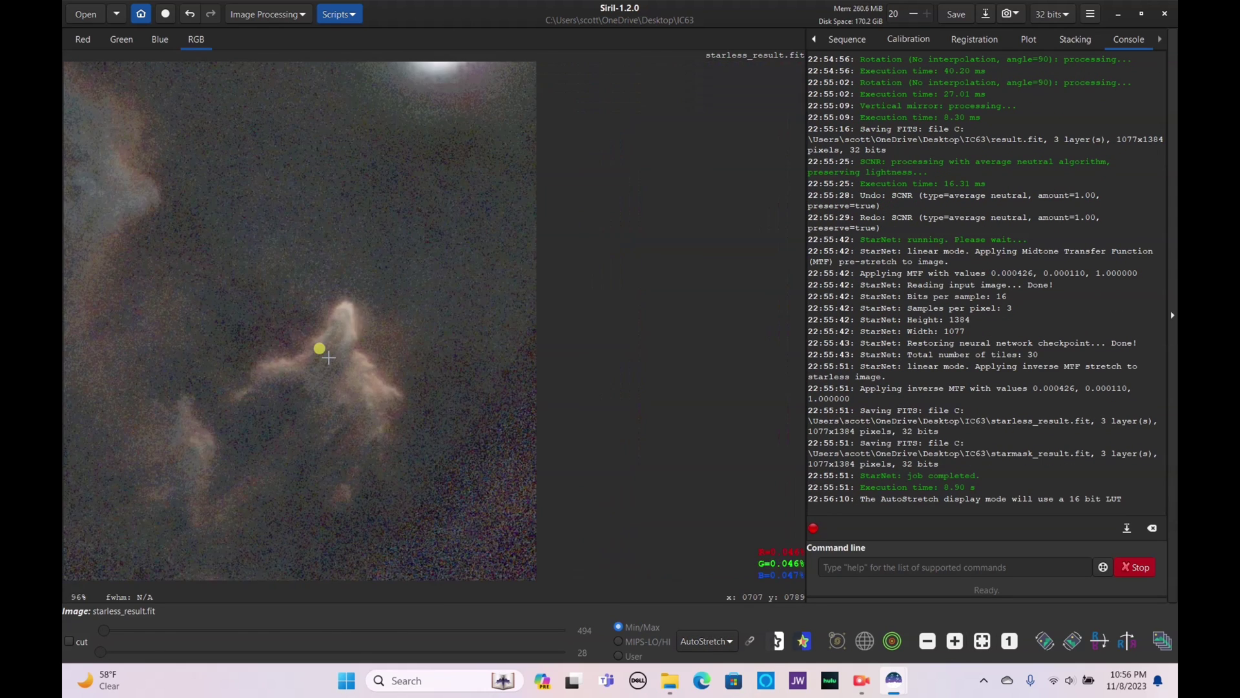
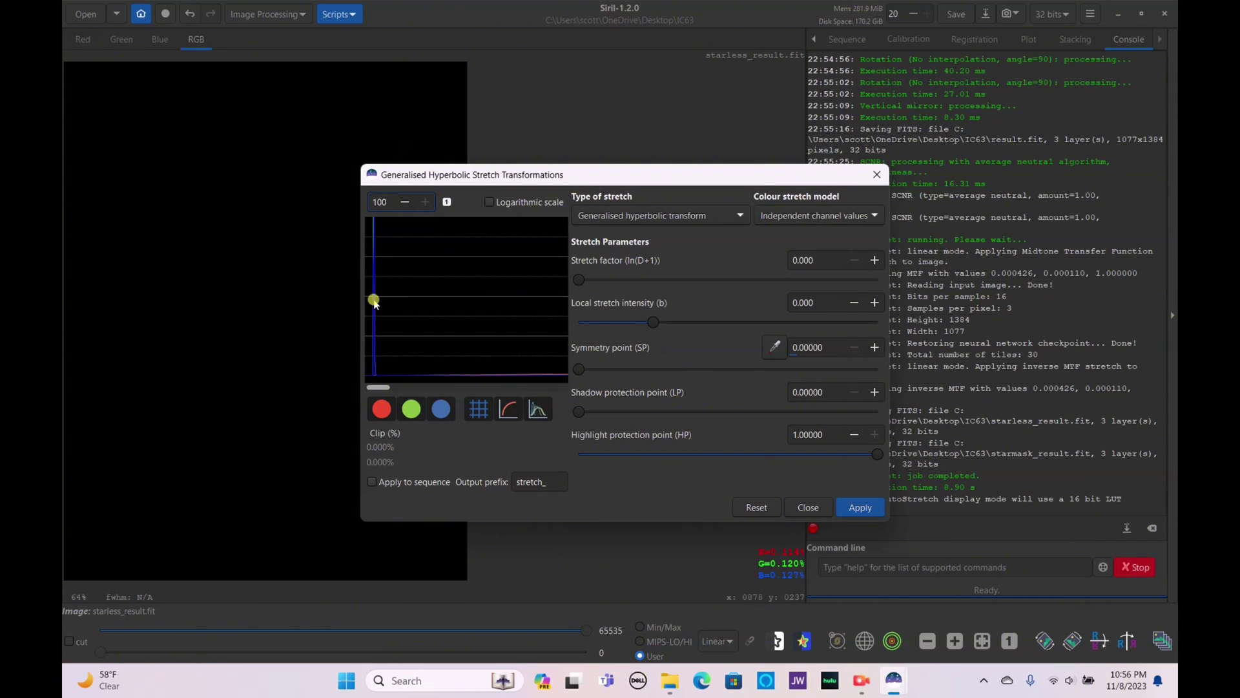
{"action": "left_click", "coordinate": [373, 299]}
{"action": "left_click_drag", "start_coordinate": [620, 290], "coordinate": [794, 280]}
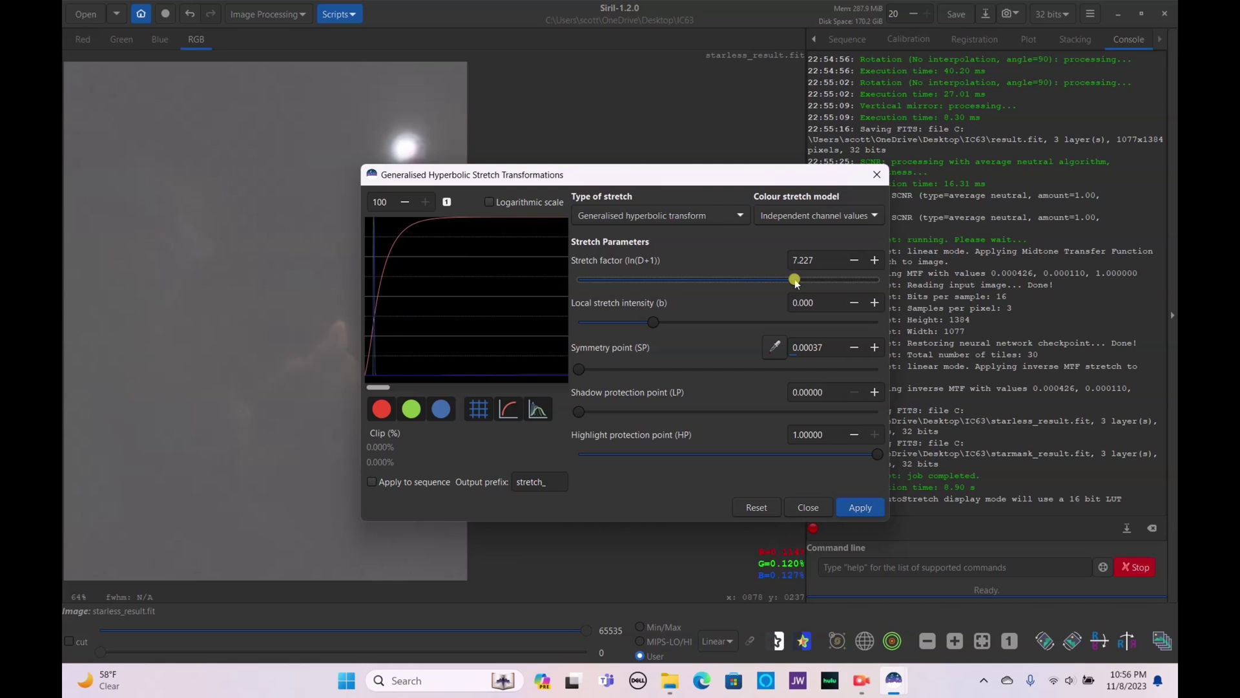
{"action": "left_click_drag", "start_coordinate": [656, 189], "coordinate": [816, 191]}
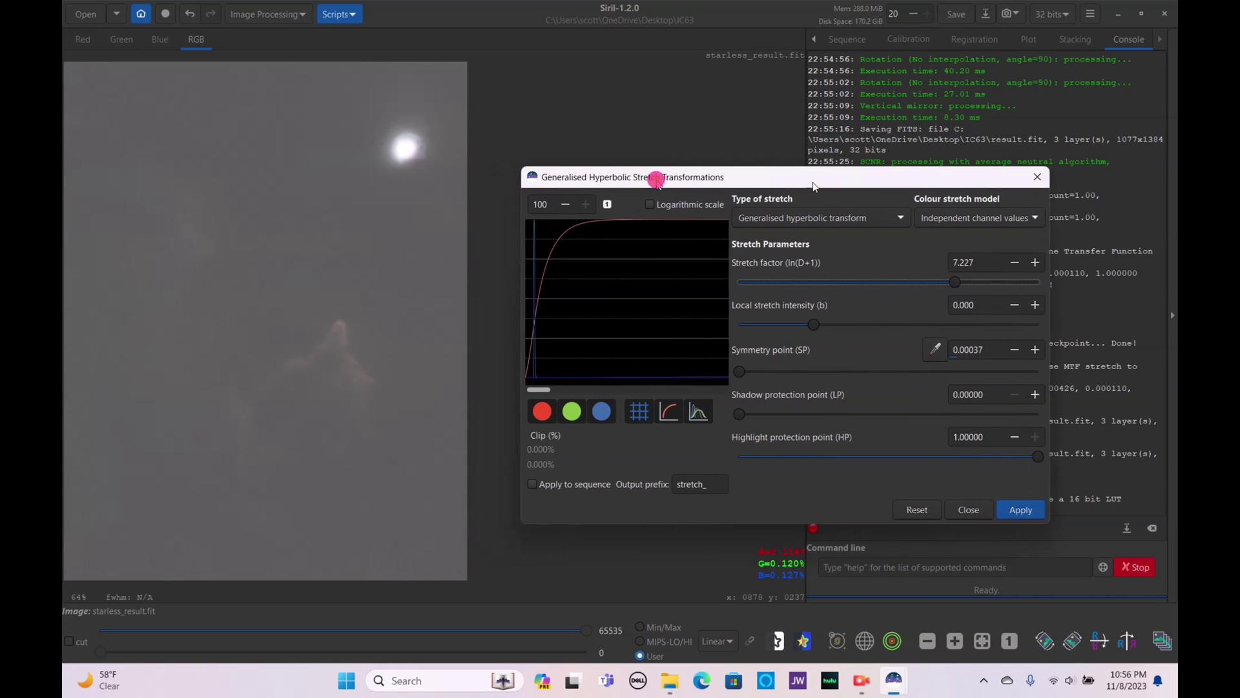
Reset the parameters and apply a Generalised hyperbolic transform with symmetry point 0.00048, sampled from a small selection on the nebula, and a raised stretch factor
{"action": "left_click", "coordinate": [329, 345]}
{"action": "left_click_drag", "start_coordinate": [328, 346], "coordinate": [338, 350]}
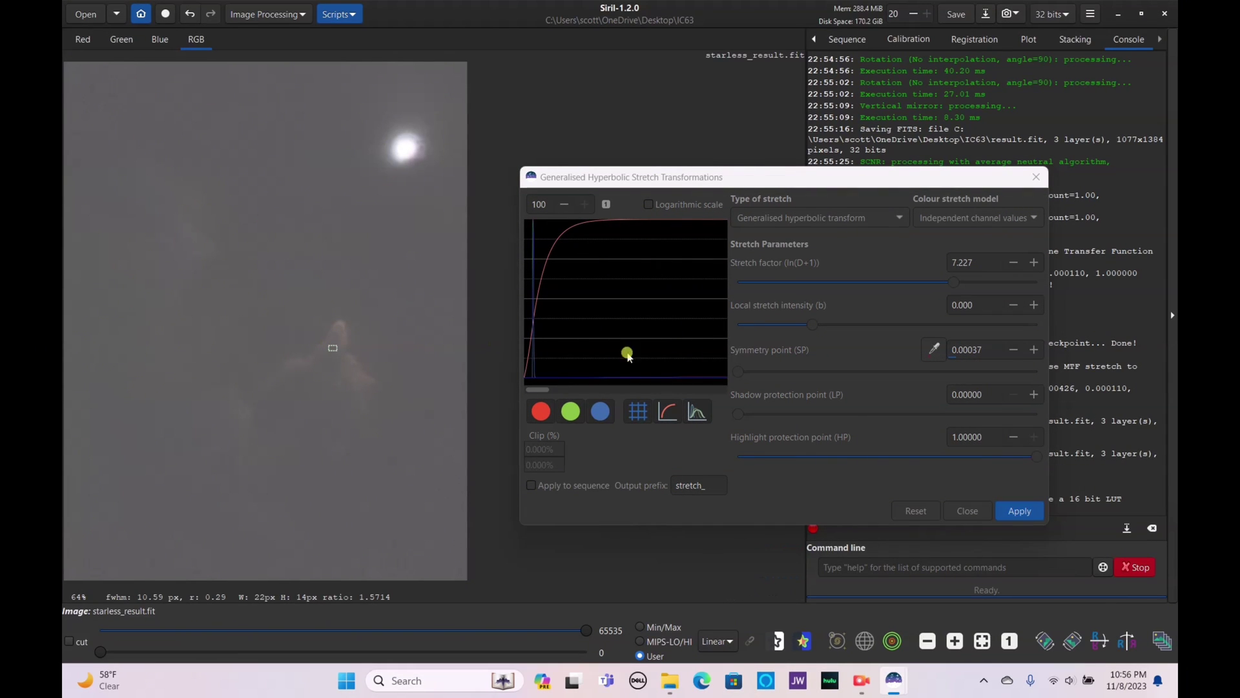
{"action": "left_click", "coordinate": [828, 349]}
{"action": "left_click", "coordinate": [916, 510]}
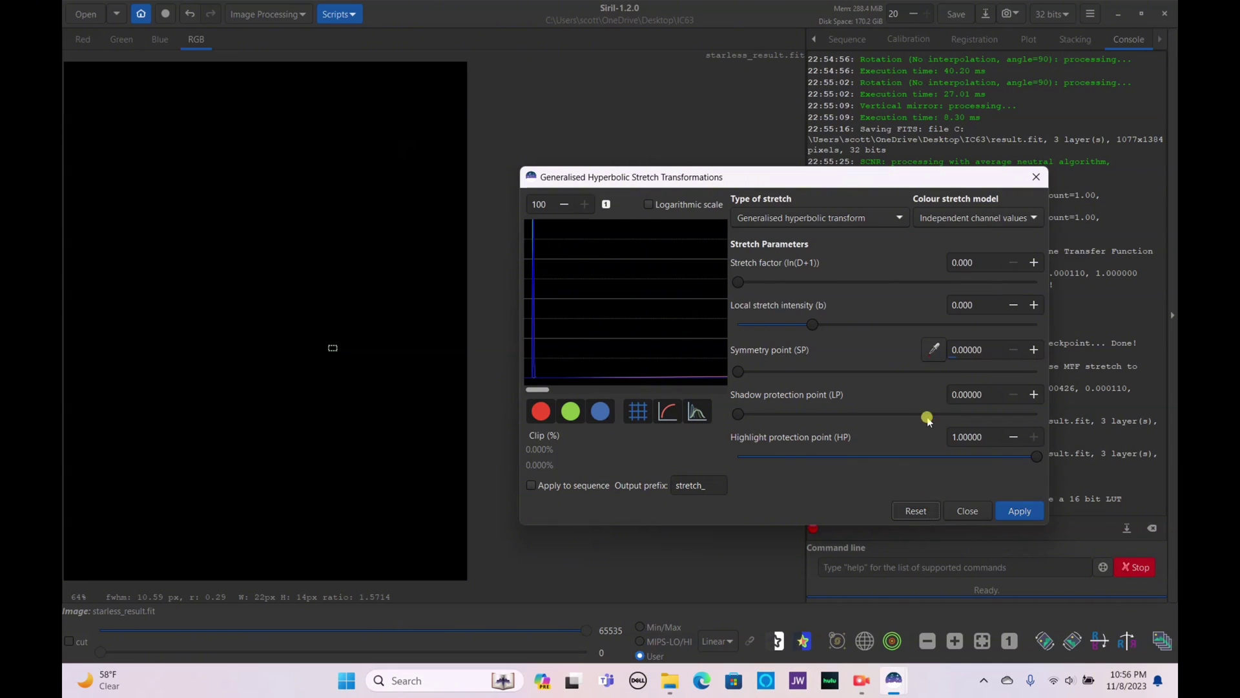
{"action": "left_click_drag", "start_coordinate": [761, 284], "coordinate": [957, 284]}
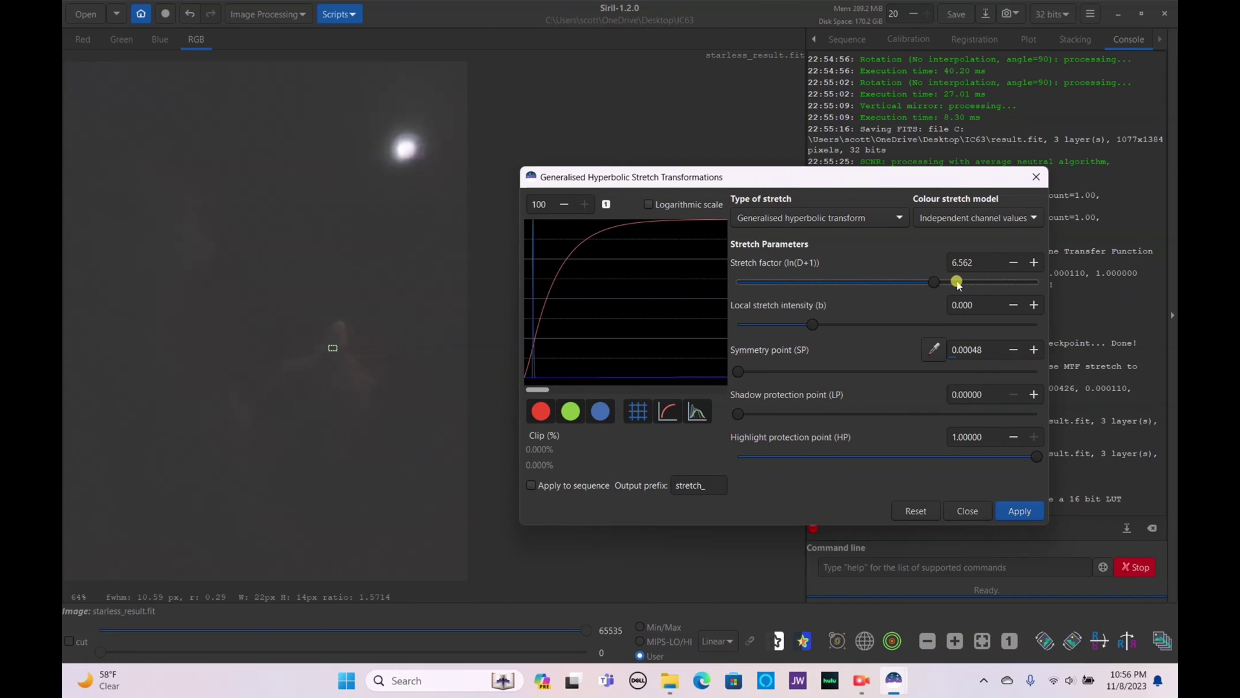
{"action": "left_click", "coordinate": [1017, 511]}
Darken the background of the stretched starless image by applying a Linear stretch (BP shift) with a raised black point
{"action": "left_click", "coordinate": [817, 218]}
{"action": "left_click", "coordinate": [828, 294]}
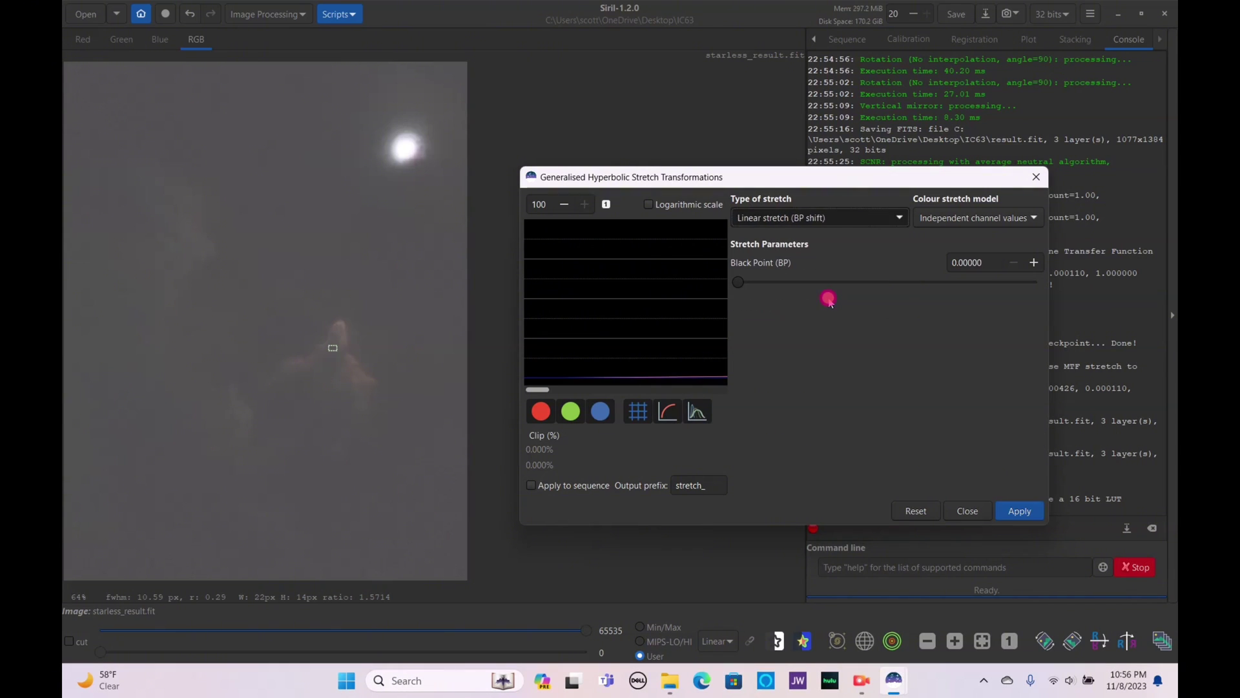
{"action": "left_click_drag", "start_coordinate": [764, 282], "coordinate": [823, 286]}
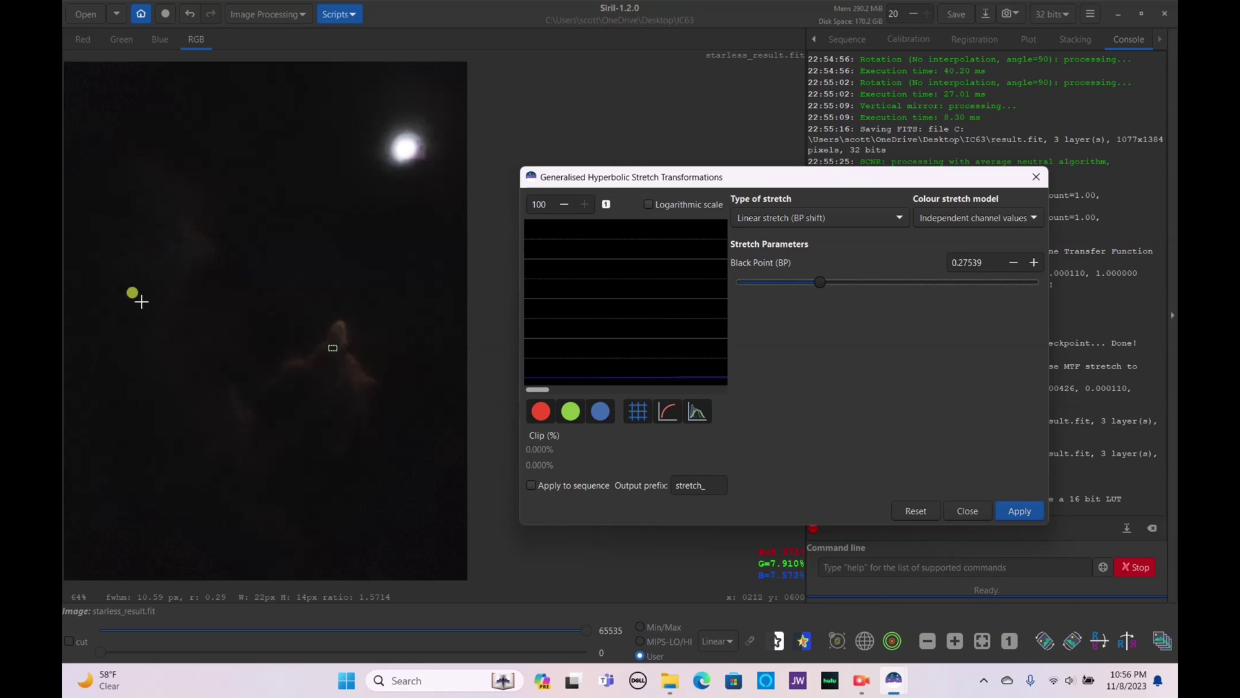
{"action": "scroll", "coordinate": [316, 388], "scroll_direction": "up", "scroll_amount": 2}
{"action": "scroll", "coordinate": [320, 384], "scroll_direction": "down", "scroll_amount": 4}
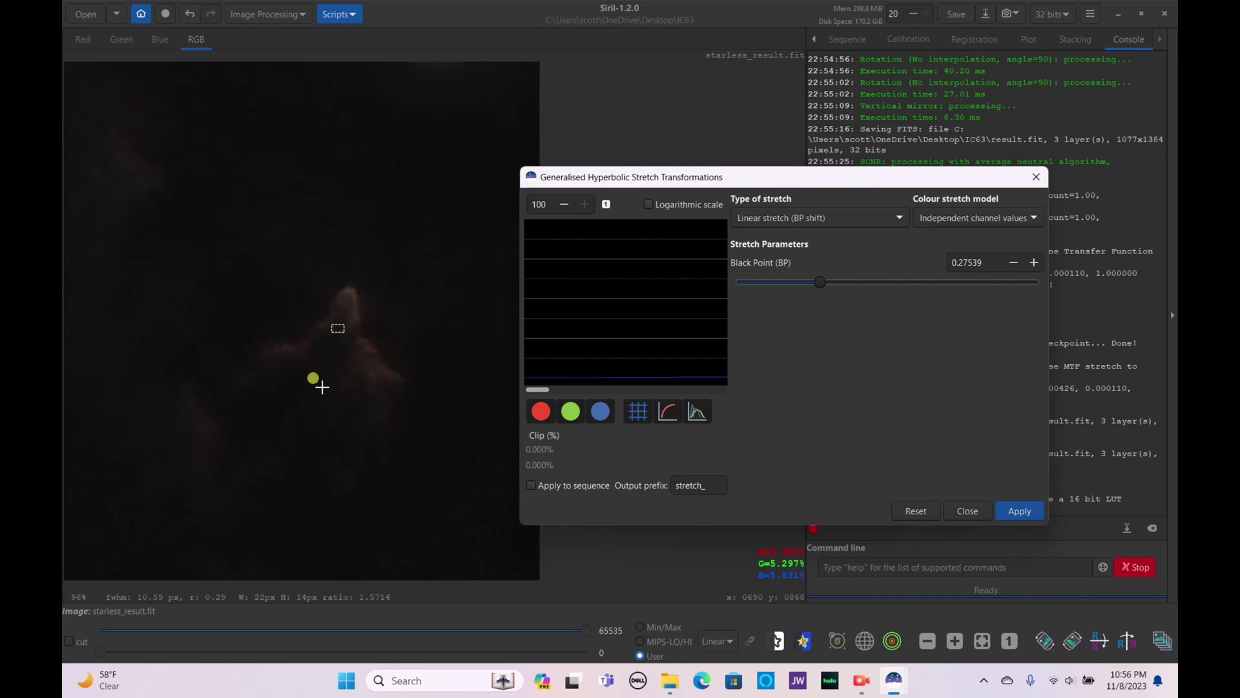
{"action": "scroll", "coordinate": [276, 381], "scroll_direction": "up", "scroll_amount": 2}
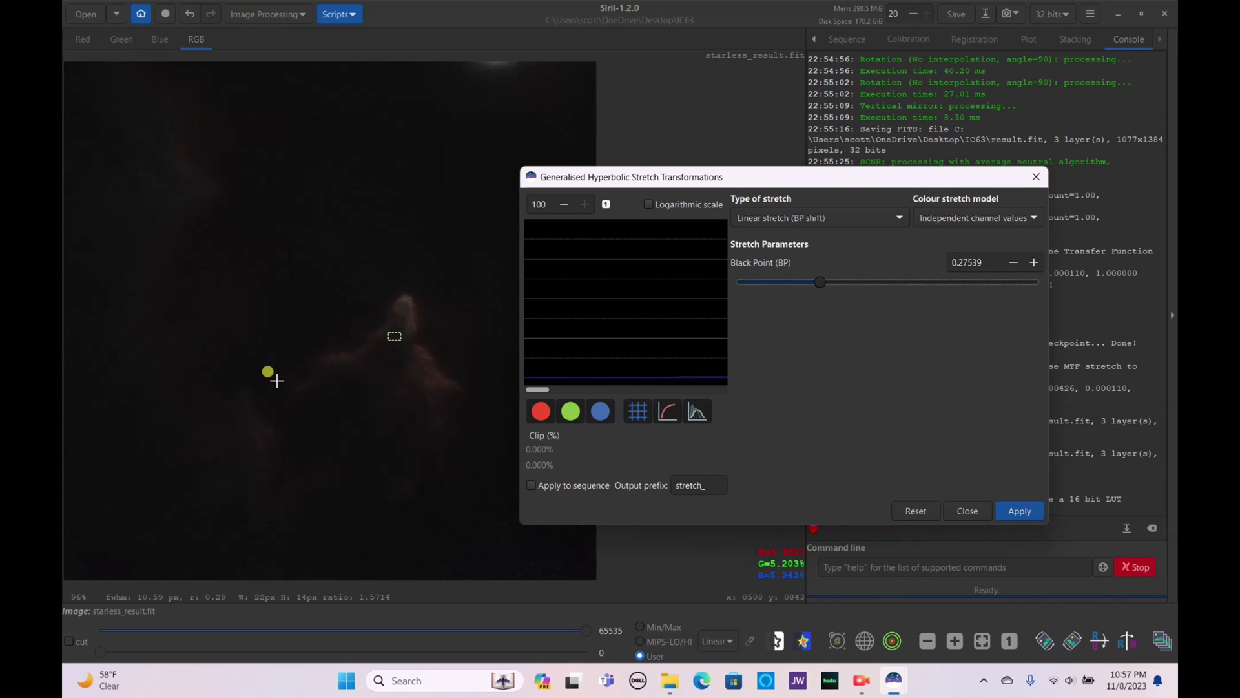
{"action": "left_click", "coordinate": [807, 283]}
{"action": "left_click", "coordinate": [1018, 506]}
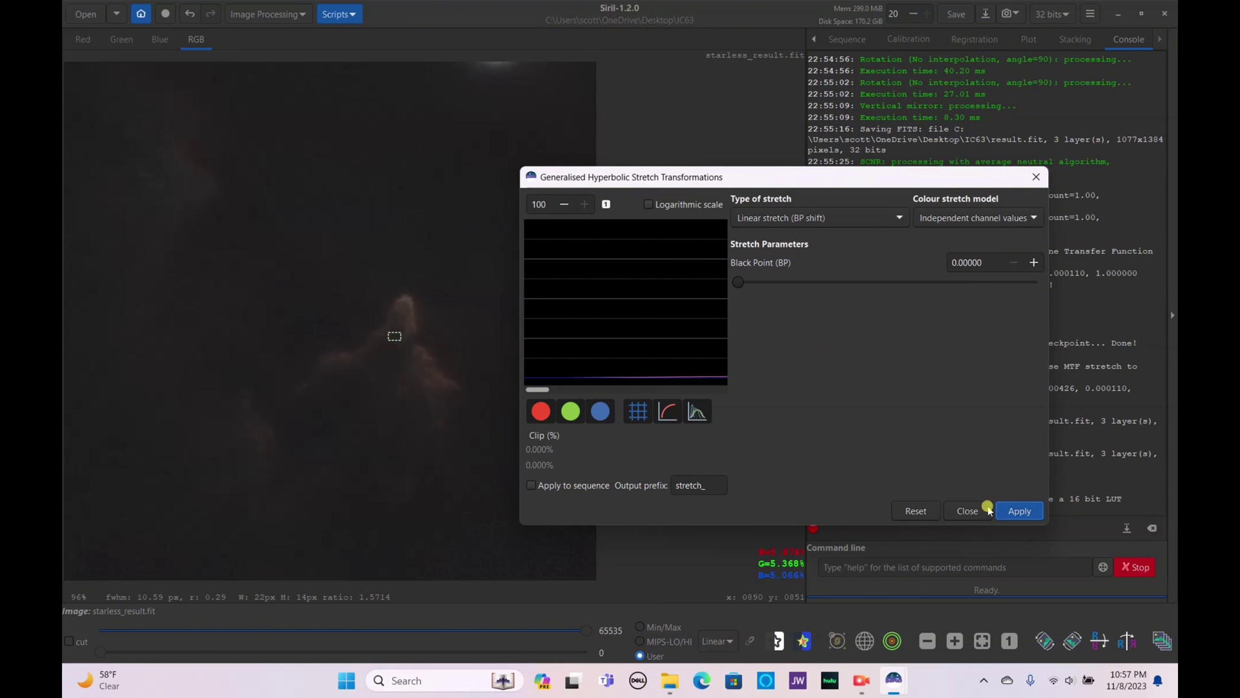
{"action": "left_click", "coordinate": [969, 511]}
{"action": "left_click", "coordinate": [257, 13]}
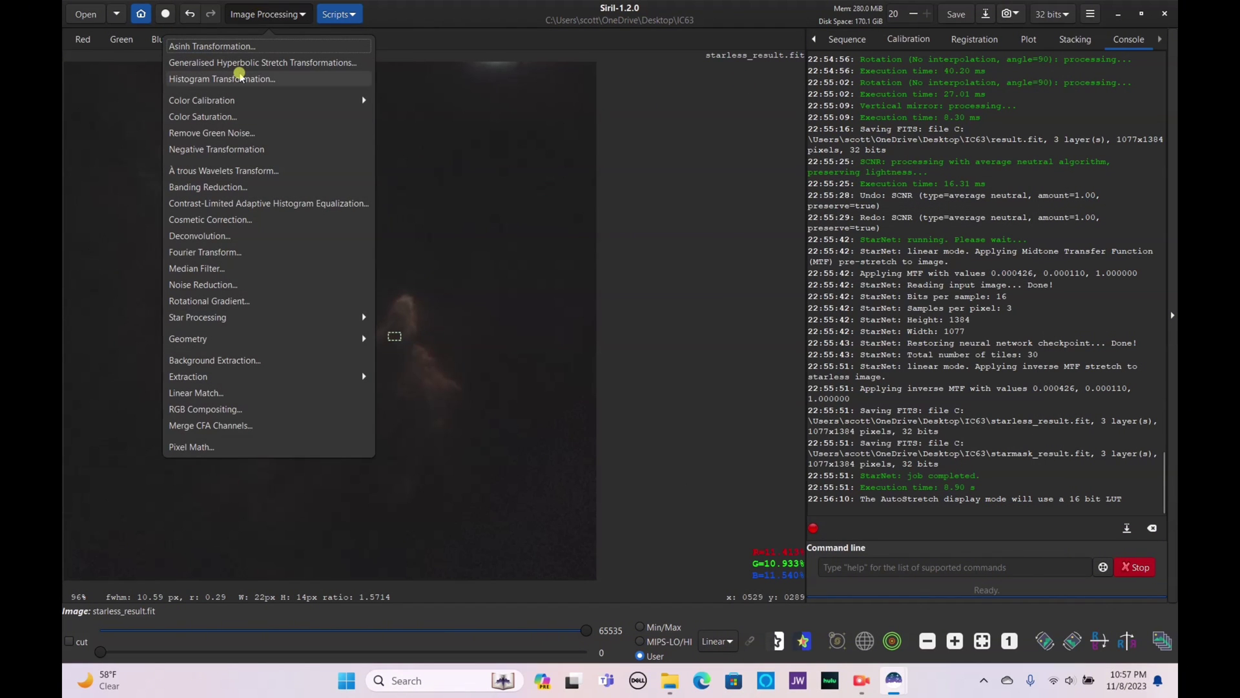
{"action": "left_click", "coordinate": [271, 63]}
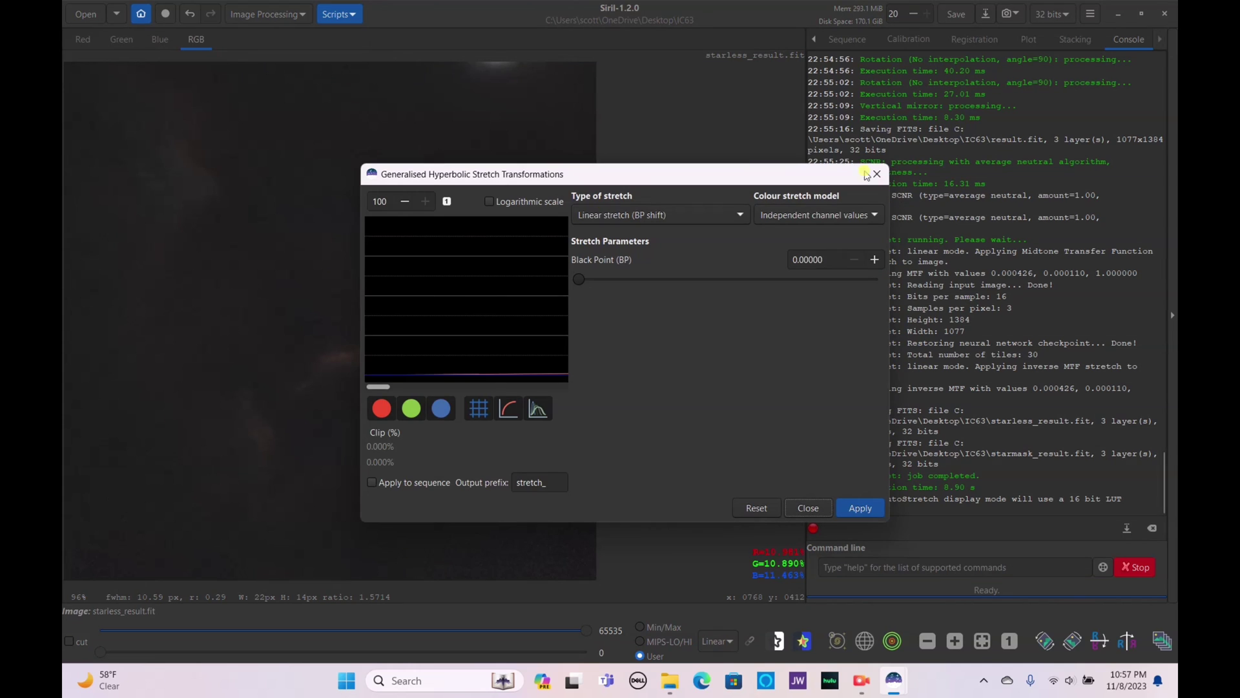
{"action": "left_click", "coordinate": [872, 174]}
Apply a Histogram Transformation to the starless image with shadows at 0.0433673 and midtones at 0.4488189, and clear the selection
{"action": "left_click", "coordinate": [298, 13]}
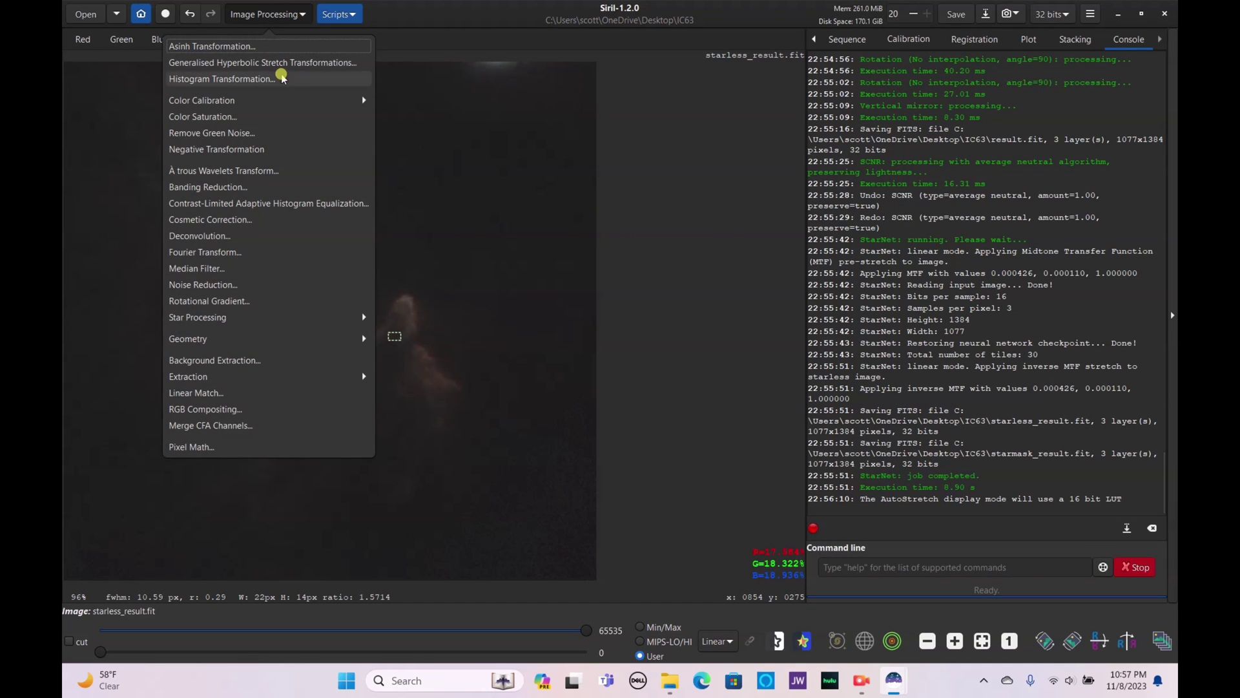
{"action": "left_click", "coordinate": [282, 76]}
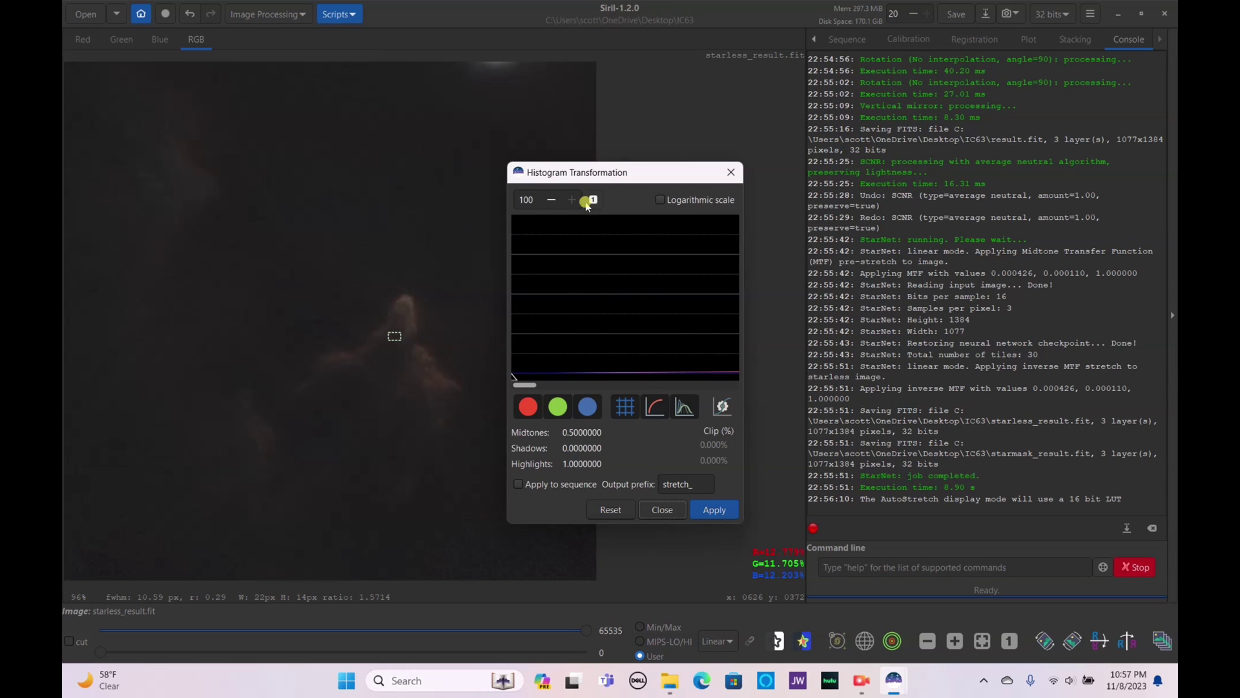
{"action": "left_click", "coordinate": [585, 201]}
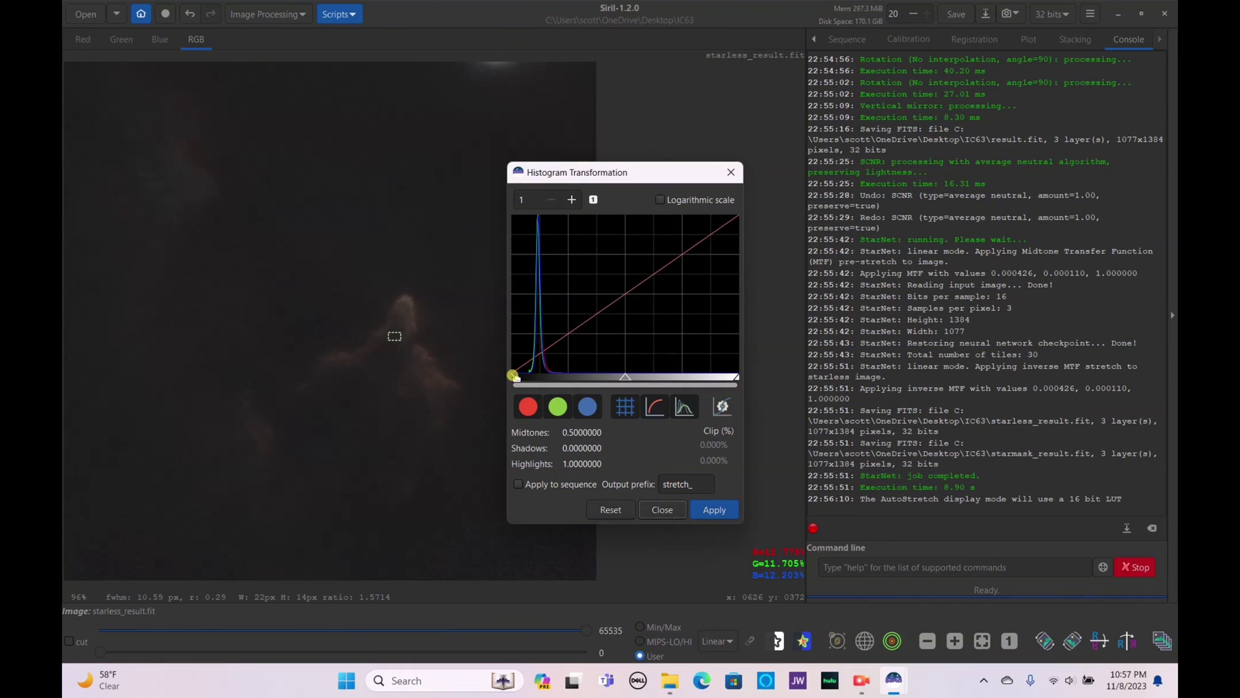
{"action": "left_click_drag", "start_coordinate": [513, 374], "coordinate": [514, 373]}
{"action": "scroll", "coordinate": [271, 279], "scroll_direction": "down", "scroll_amount": 1}
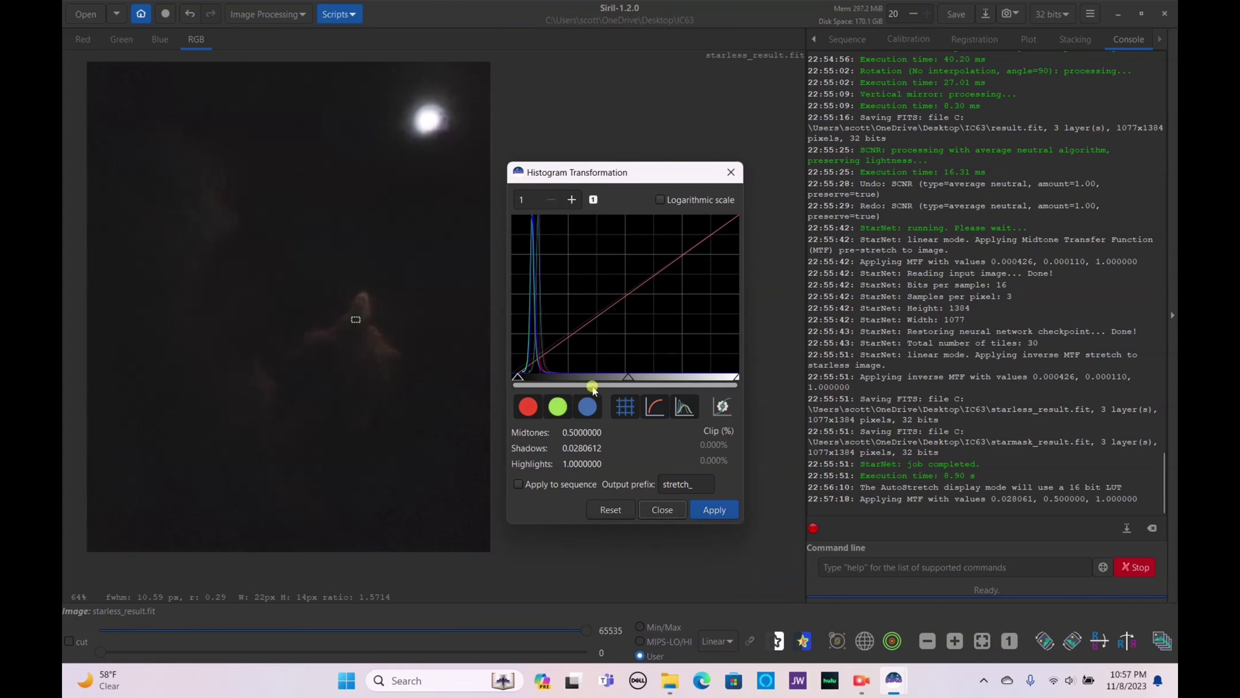
{"action": "left_click", "coordinate": [625, 373]}
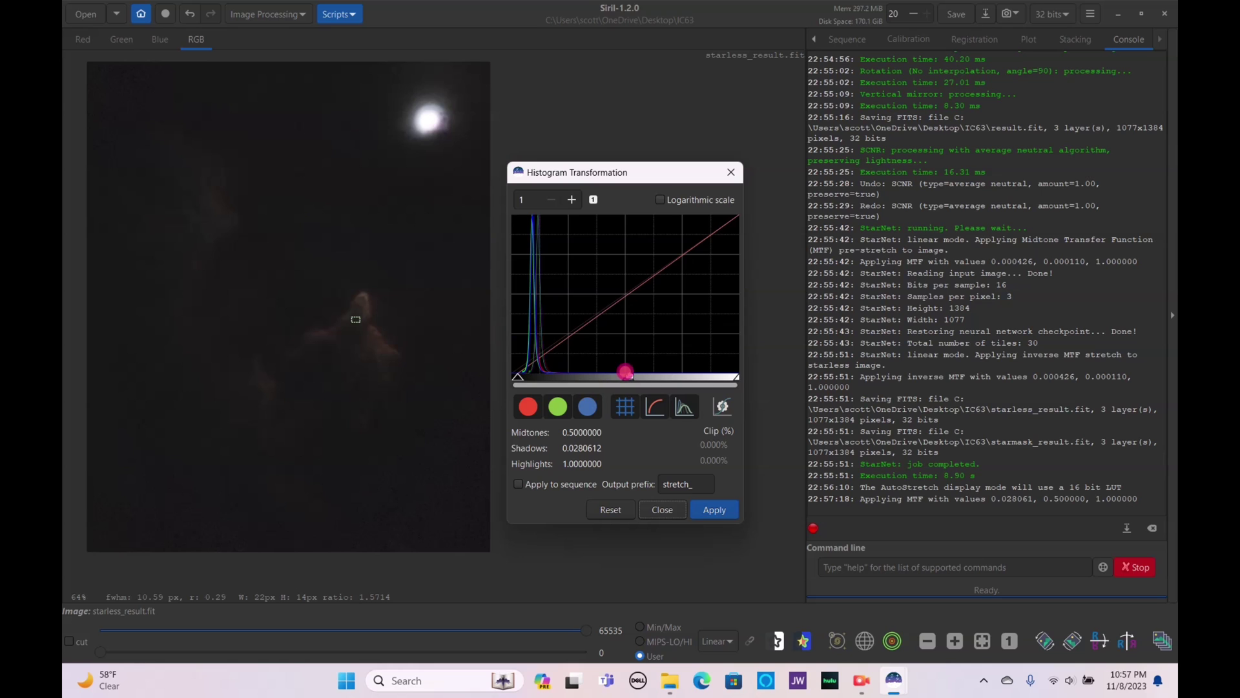
{"action": "left_click_drag", "start_coordinate": [625, 373], "coordinate": [617, 379]}
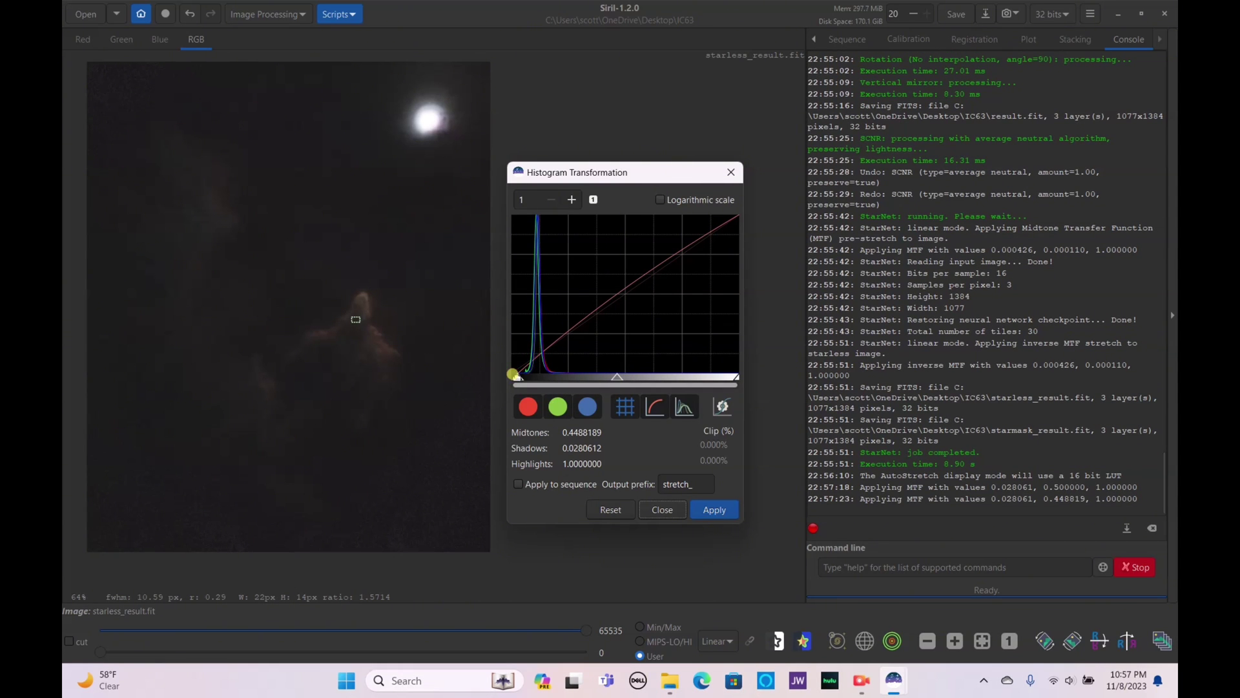
{"action": "left_click_drag", "start_coordinate": [513, 374], "coordinate": [521, 376]}
{"action": "left_click", "coordinate": [647, 515]}
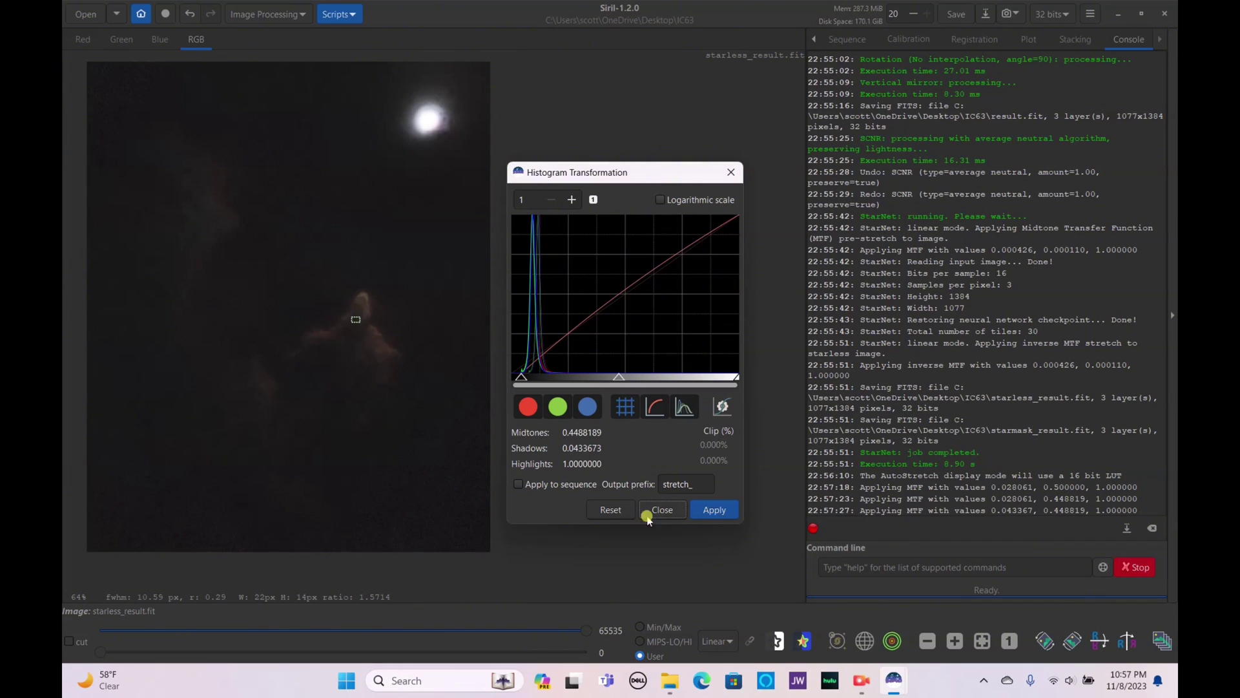
{"action": "left_click", "coordinate": [714, 510]}
{"action": "left_click", "coordinate": [658, 512]}
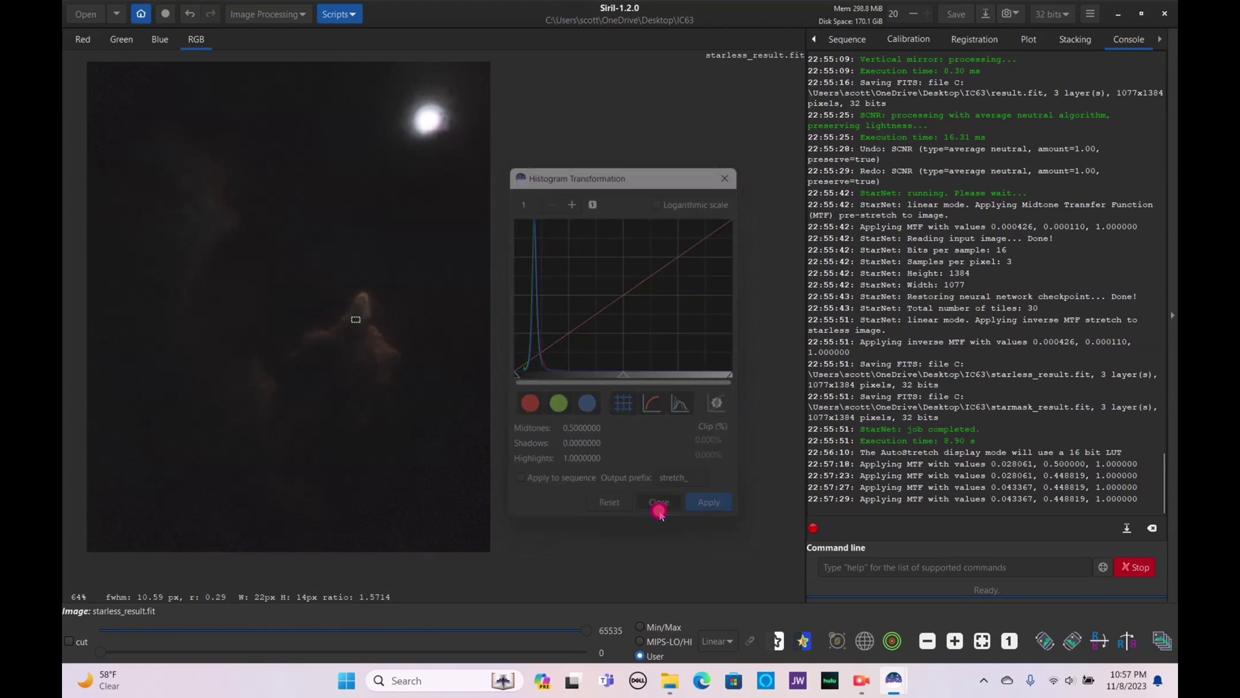
{"action": "left_click", "coordinate": [420, 407]}
Apply global Color Saturation with amount 1.00 and background factor 2.00, and inspect the nebula up close
{"action": "left_click", "coordinate": [272, 18]}
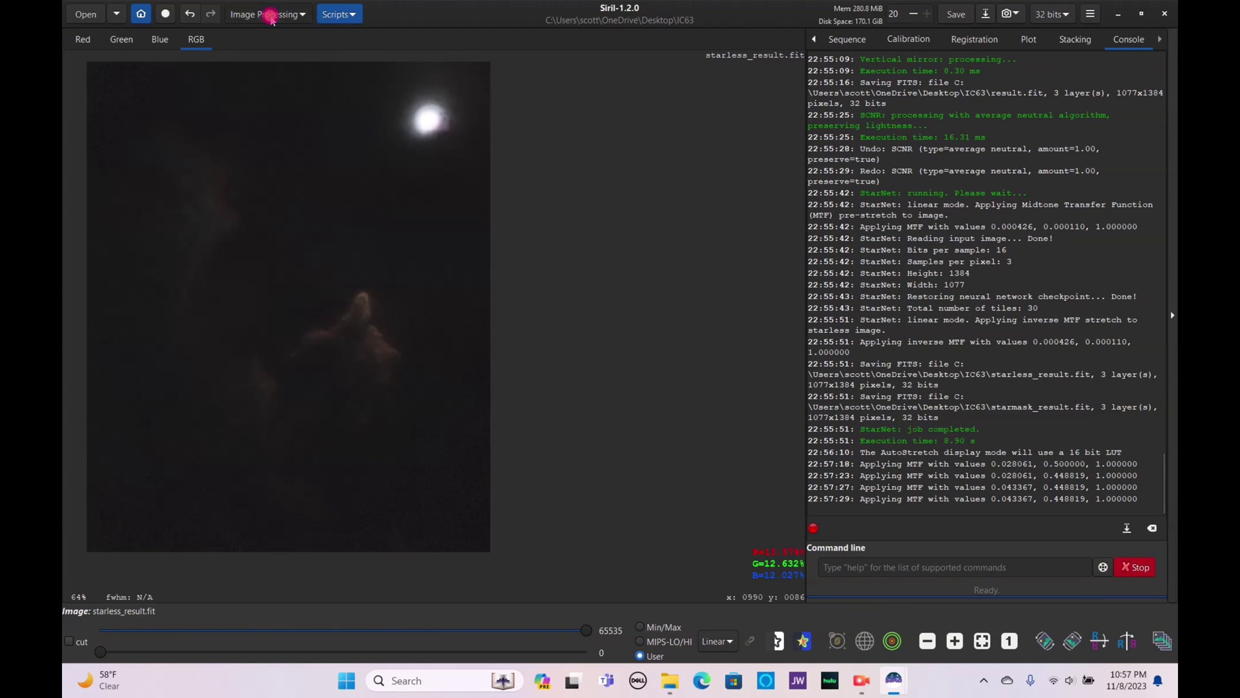
{"action": "left_click", "coordinate": [275, 118]}
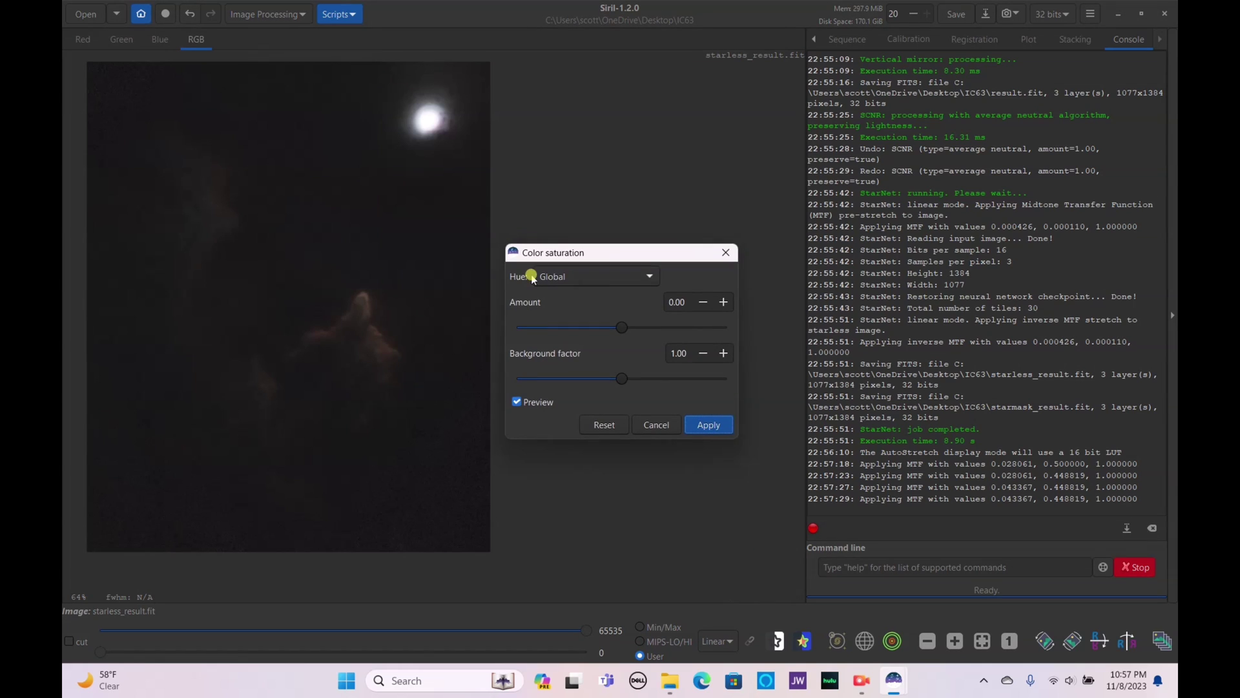
{"action": "left_click_drag", "start_coordinate": [624, 328], "coordinate": [767, 330]}
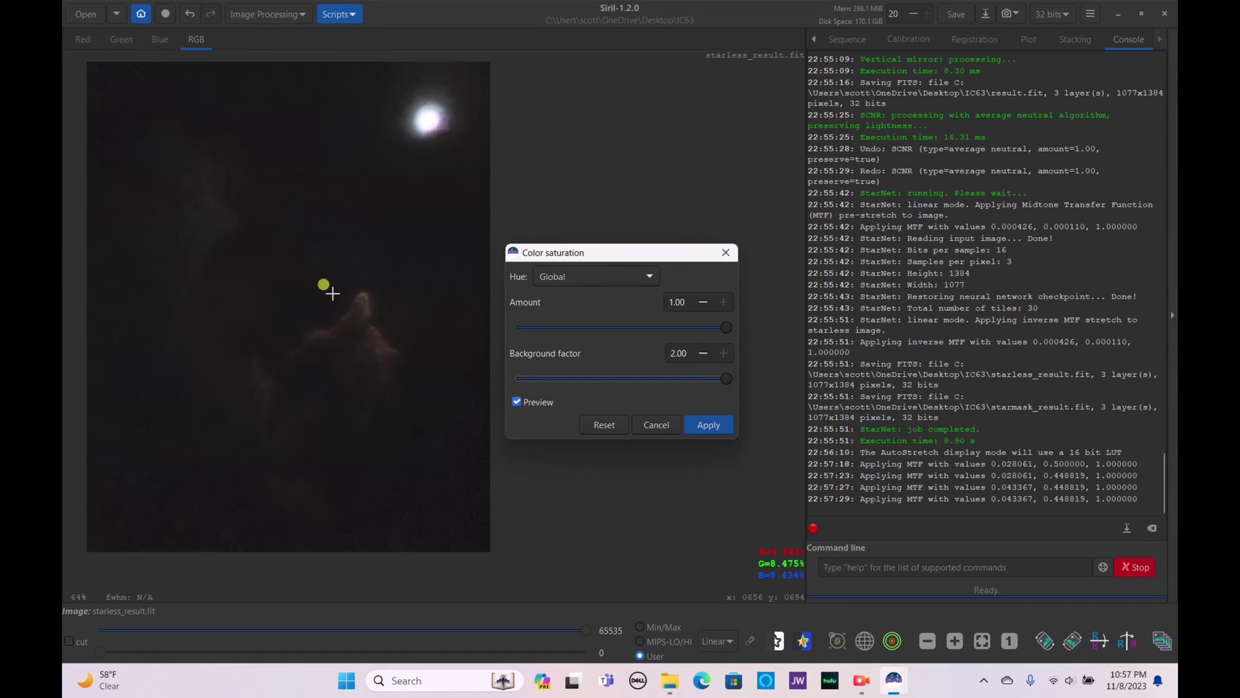
{"action": "scroll", "coordinate": [331, 294], "scroll_direction": "up", "scroll_amount": 3}
{"action": "left_click", "coordinate": [710, 423]}
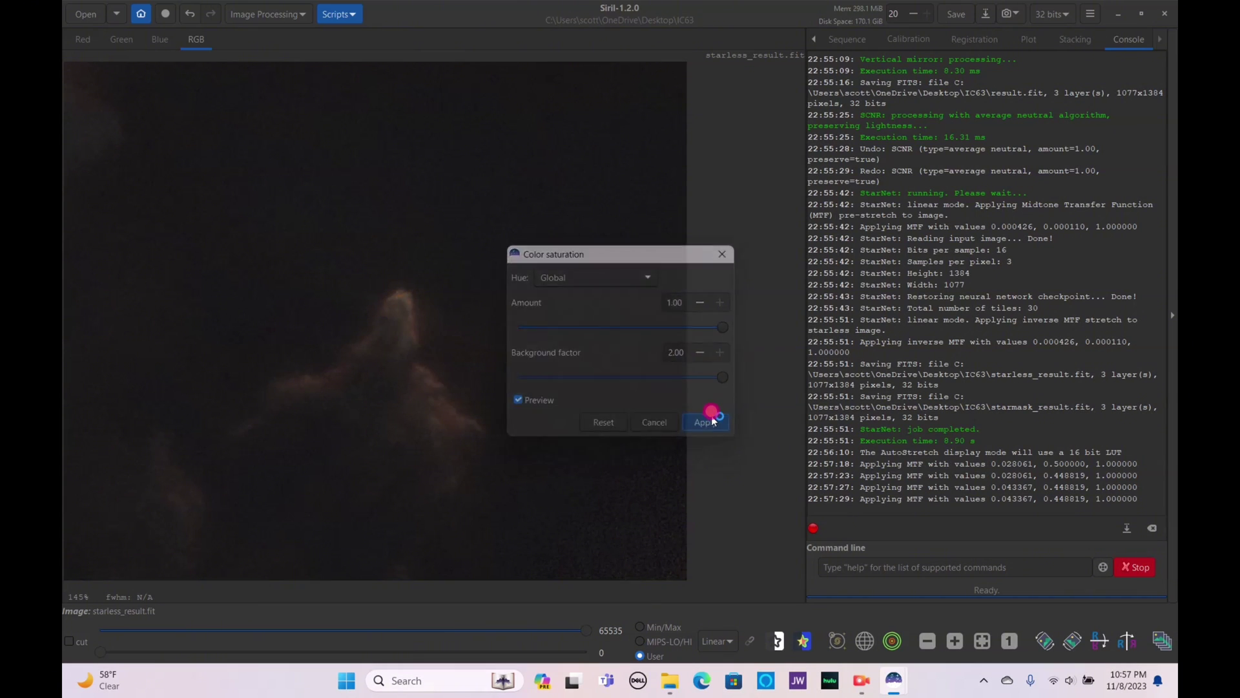
{"action": "scroll", "coordinate": [431, 333], "scroll_direction": "up", "scroll_amount": 4}
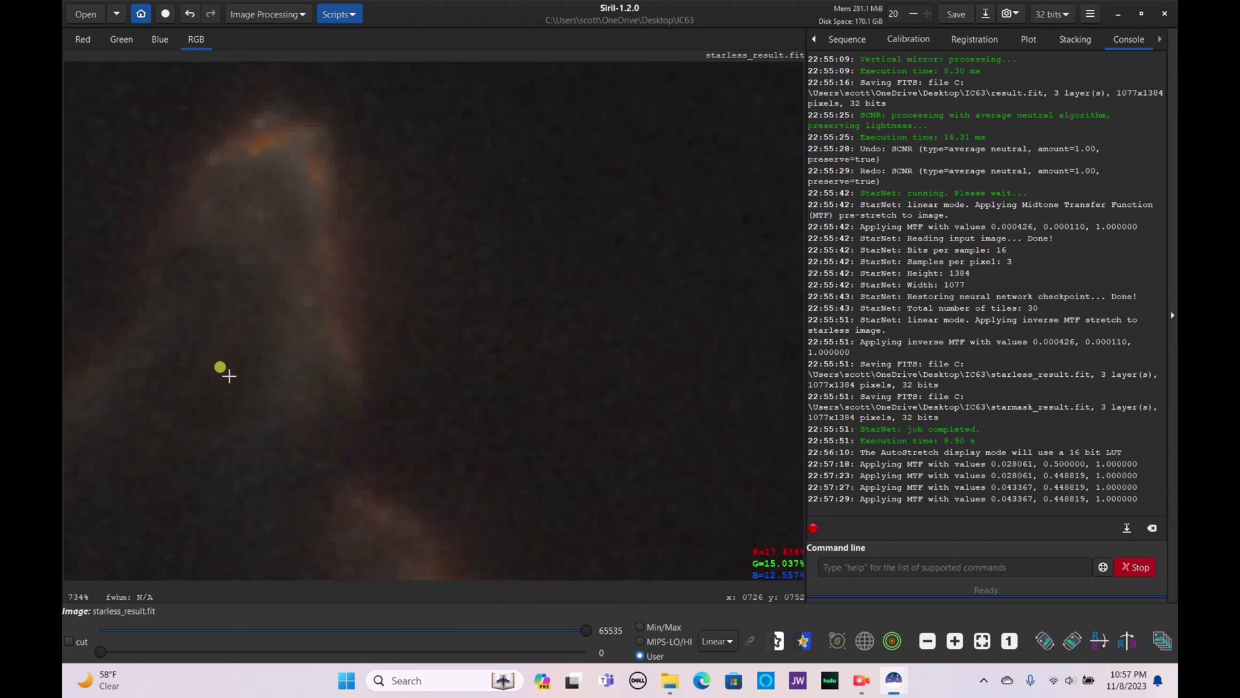
{"action": "scroll", "coordinate": [225, 373], "scroll_direction": "down", "scroll_amount": 4}
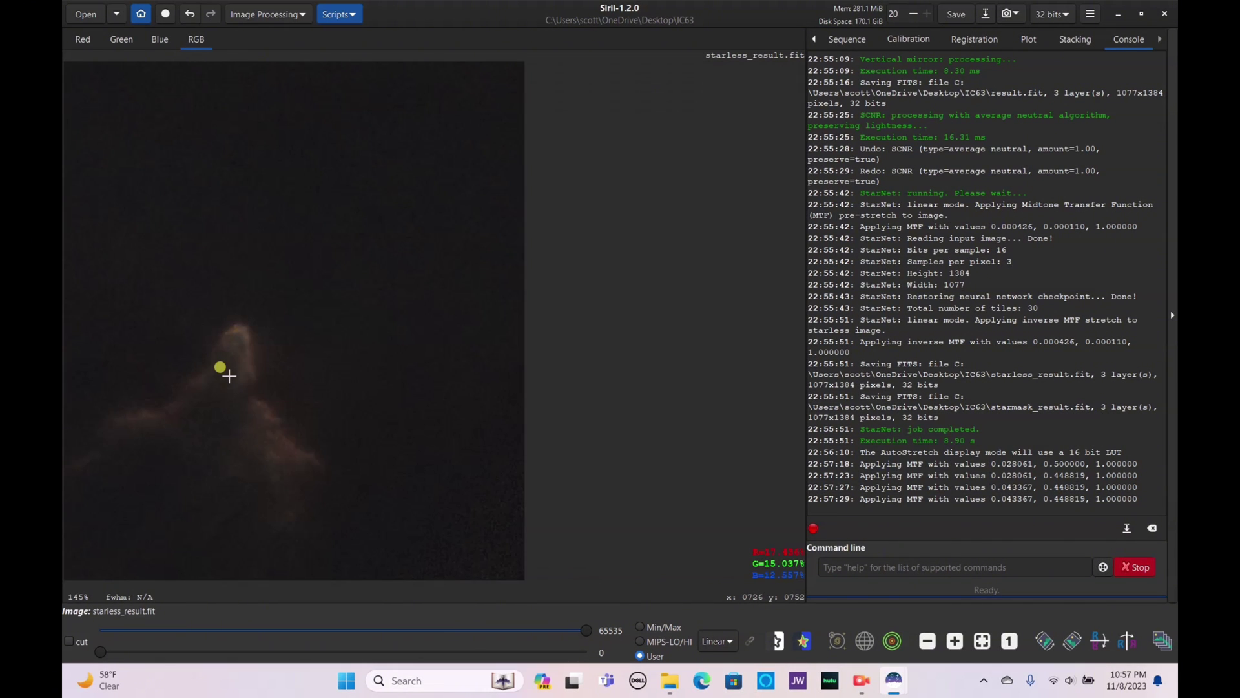
Fit the whole starless image in view and save a snapshot of it as a PNG file
{"action": "left_click", "coordinate": [979, 641]}
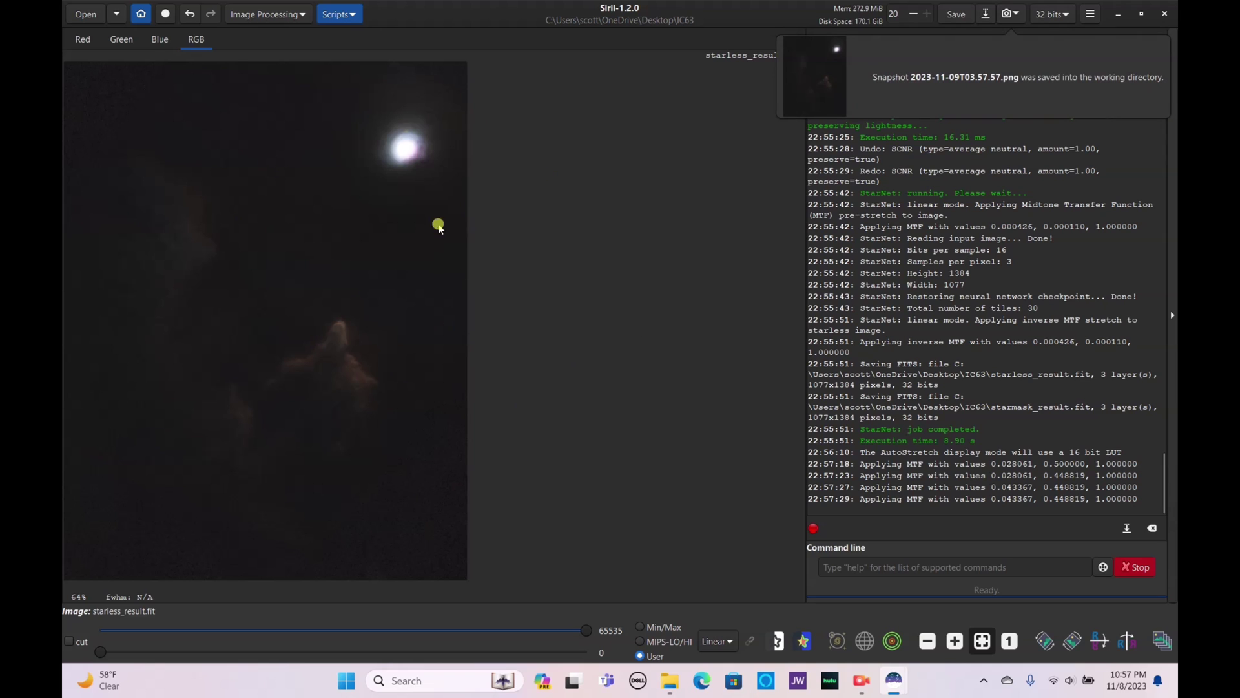
{"action": "left_click", "coordinate": [260, 13]}
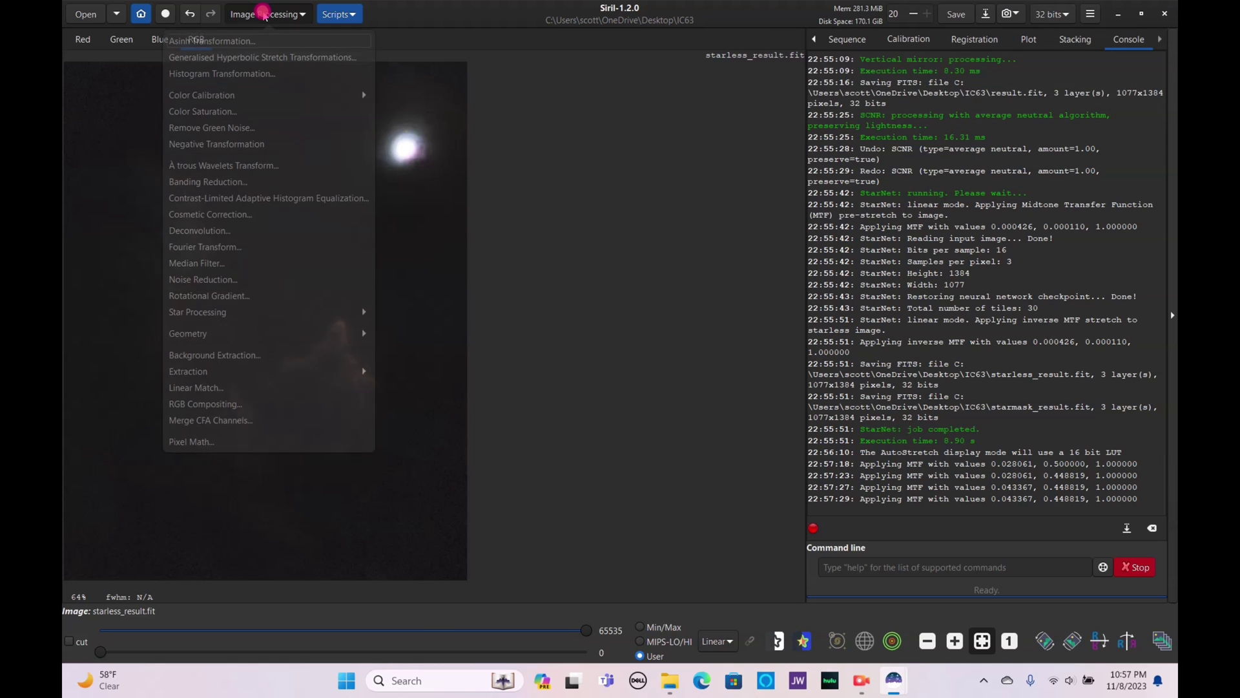
{"action": "left_click", "coordinate": [219, 318]}
{"action": "left_click", "coordinate": [235, 81]}
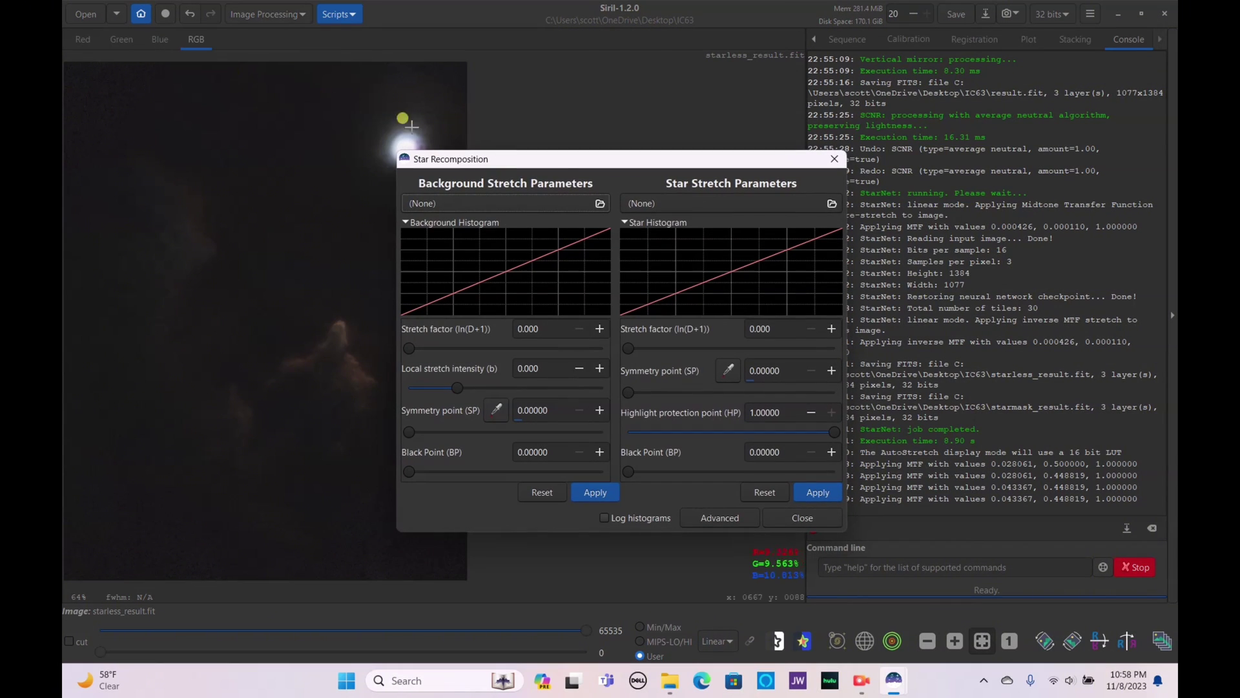
{"action": "left_click", "coordinate": [572, 203]}
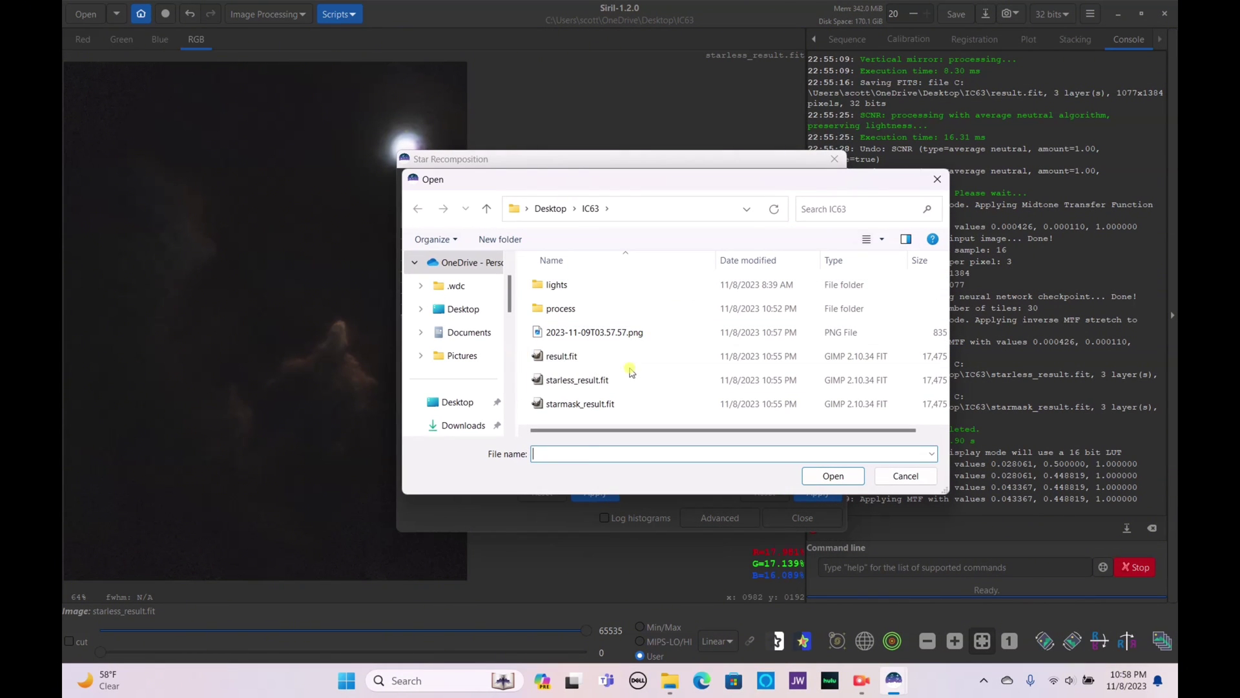
{"action": "left_click", "coordinate": [626, 377]}
{"action": "left_click", "coordinate": [825, 476]}
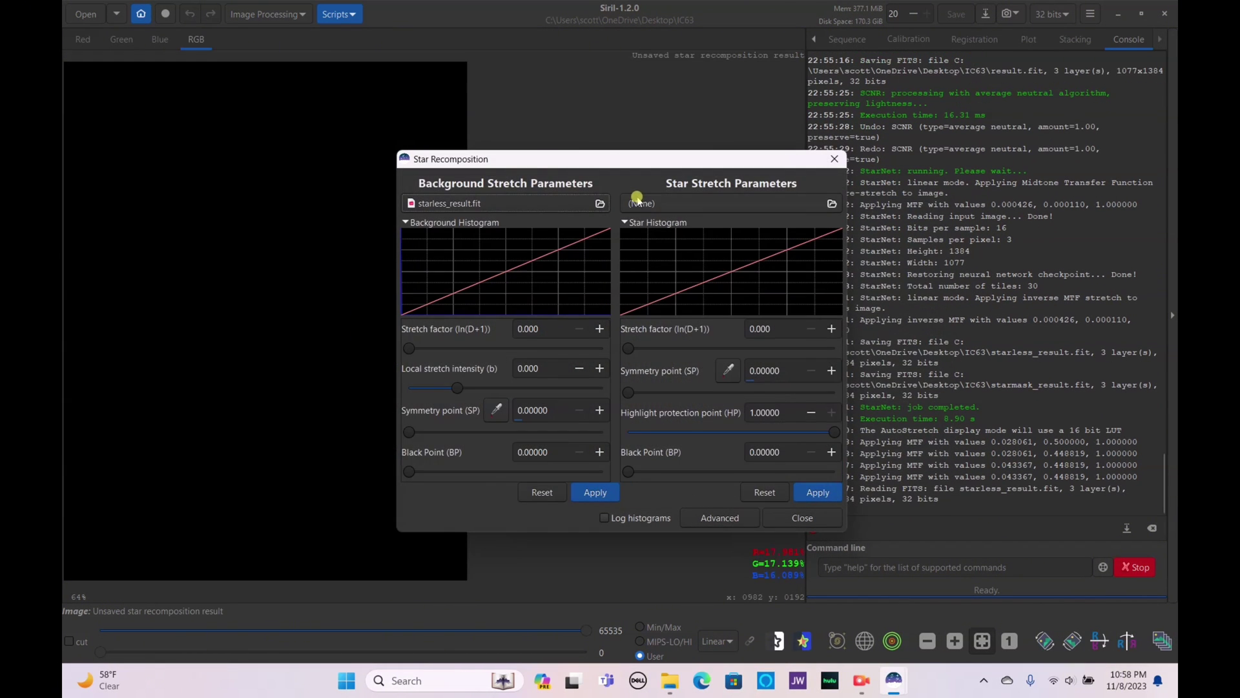
{"action": "left_click", "coordinate": [832, 202]}
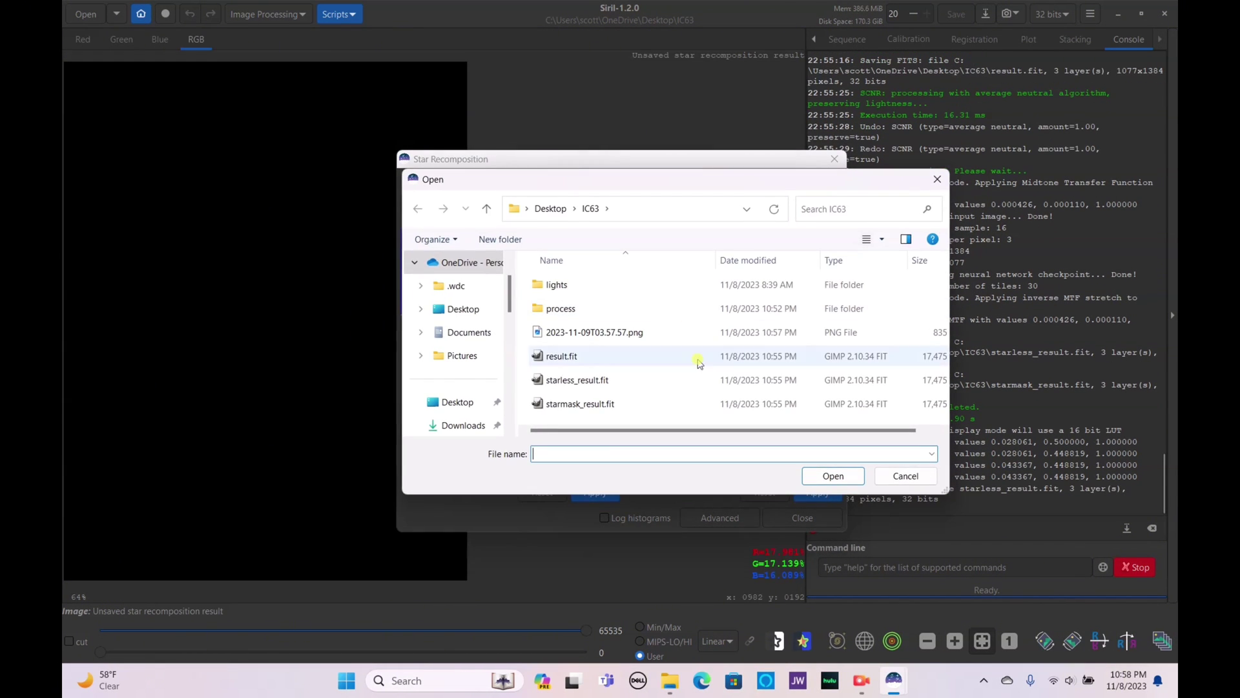
{"action": "left_click", "coordinate": [904, 477]}
{"action": "left_click", "coordinate": [824, 516]}
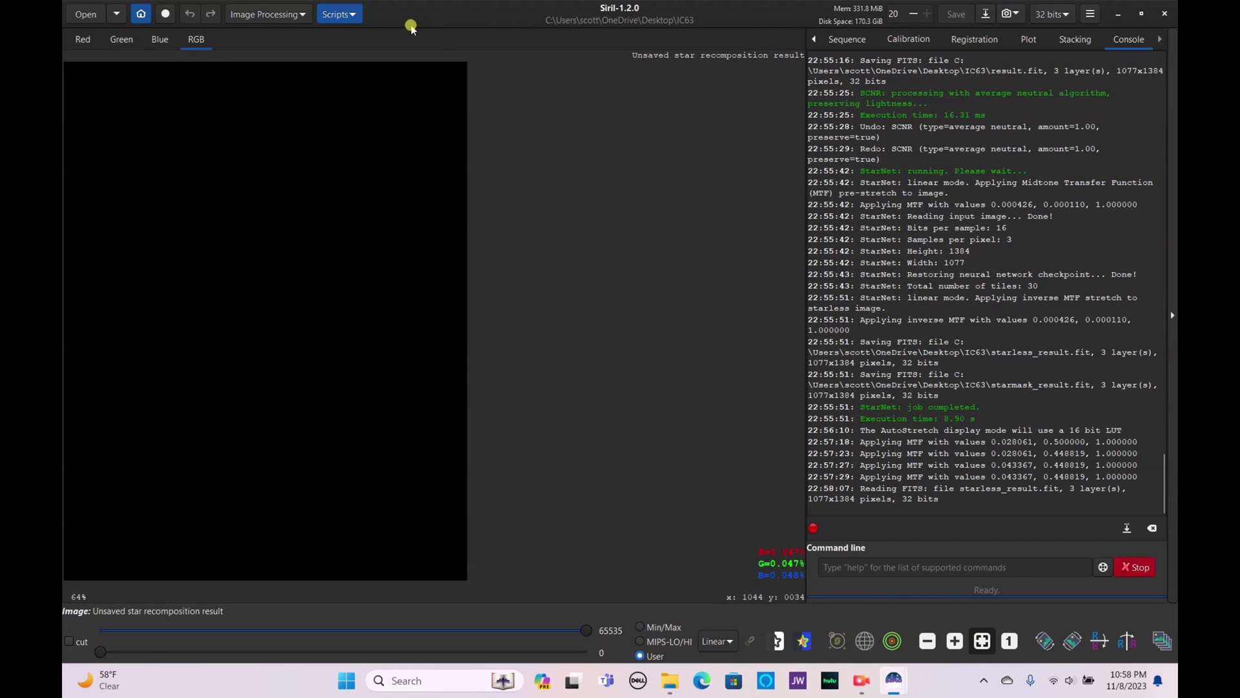
{"action": "left_click", "coordinate": [258, 14]}
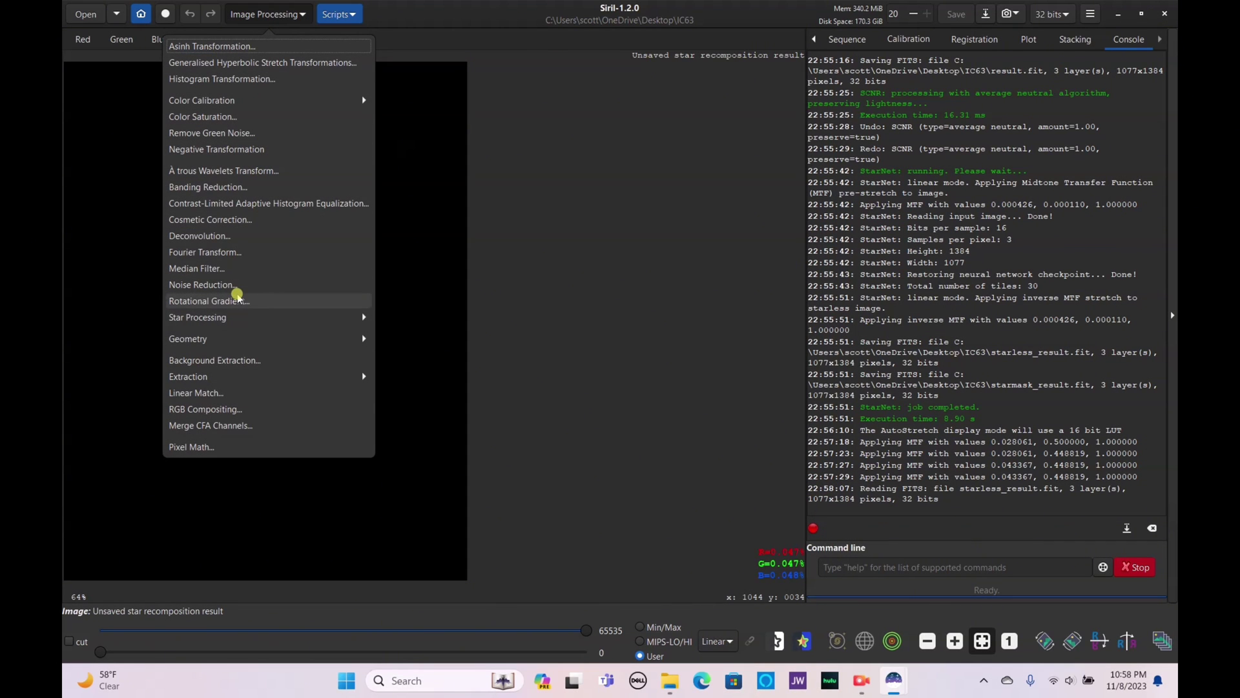
{"action": "left_click", "coordinate": [236, 314]}
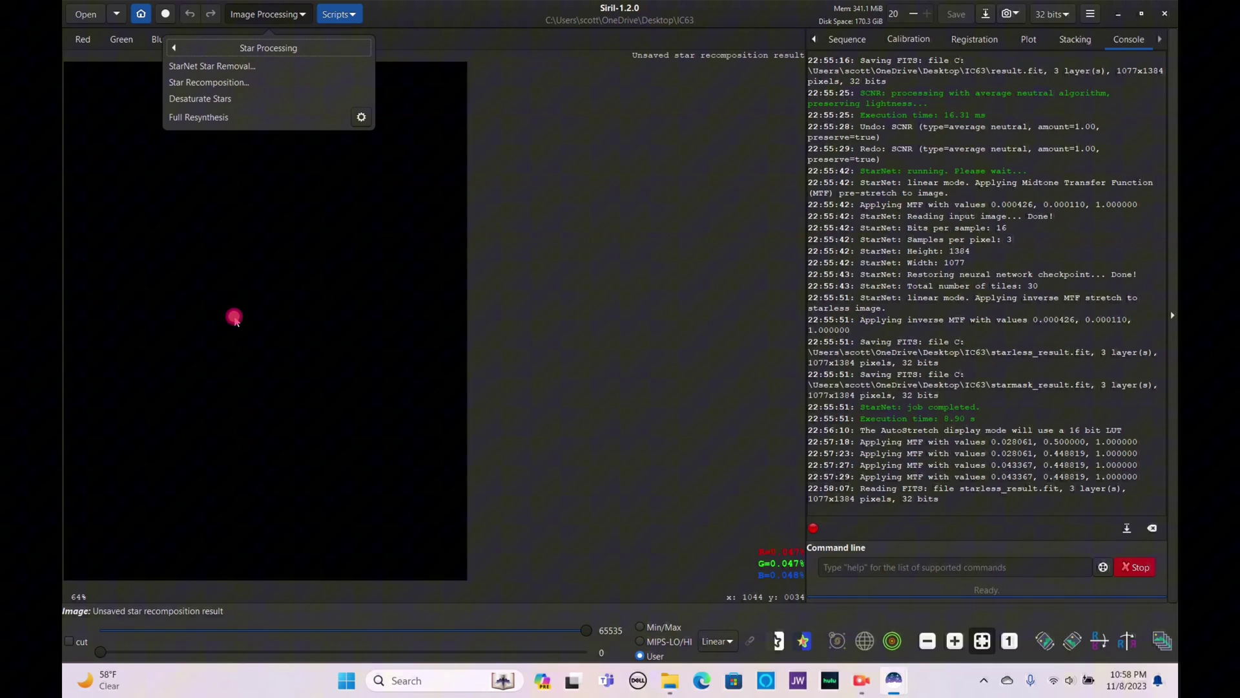
{"action": "left_click", "coordinate": [246, 82]}
{"action": "left_click", "coordinate": [536, 201]}
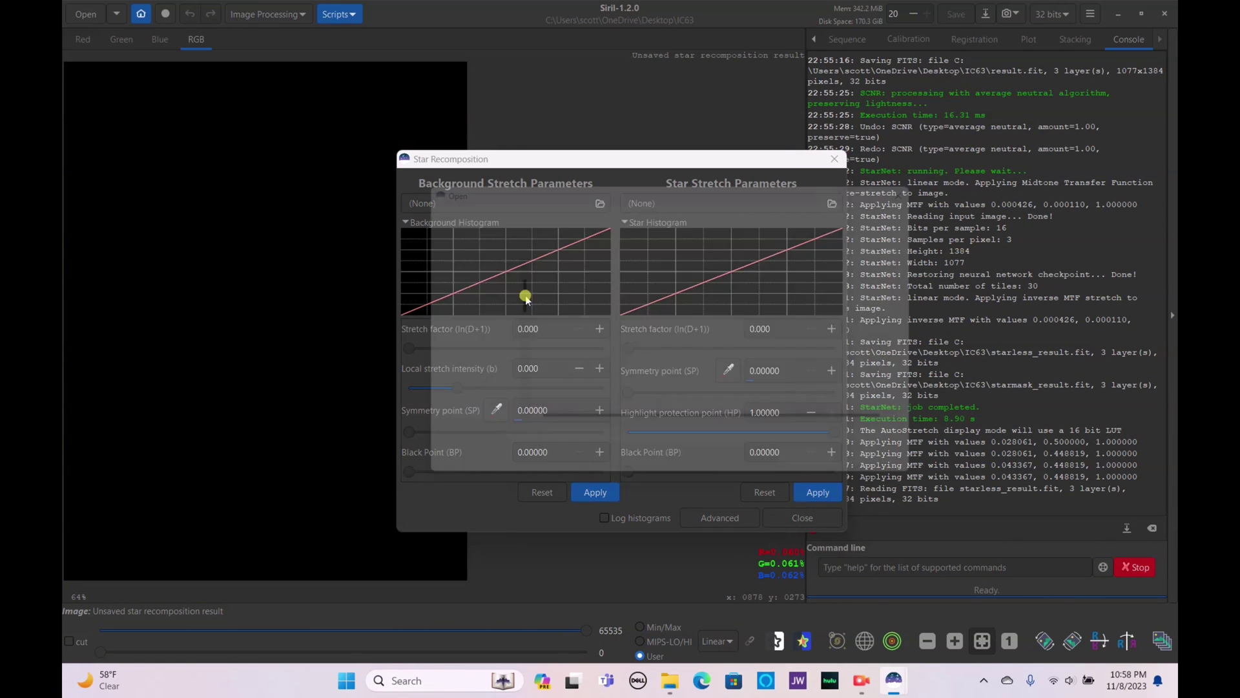
{"action": "left_click", "coordinate": [580, 380]}
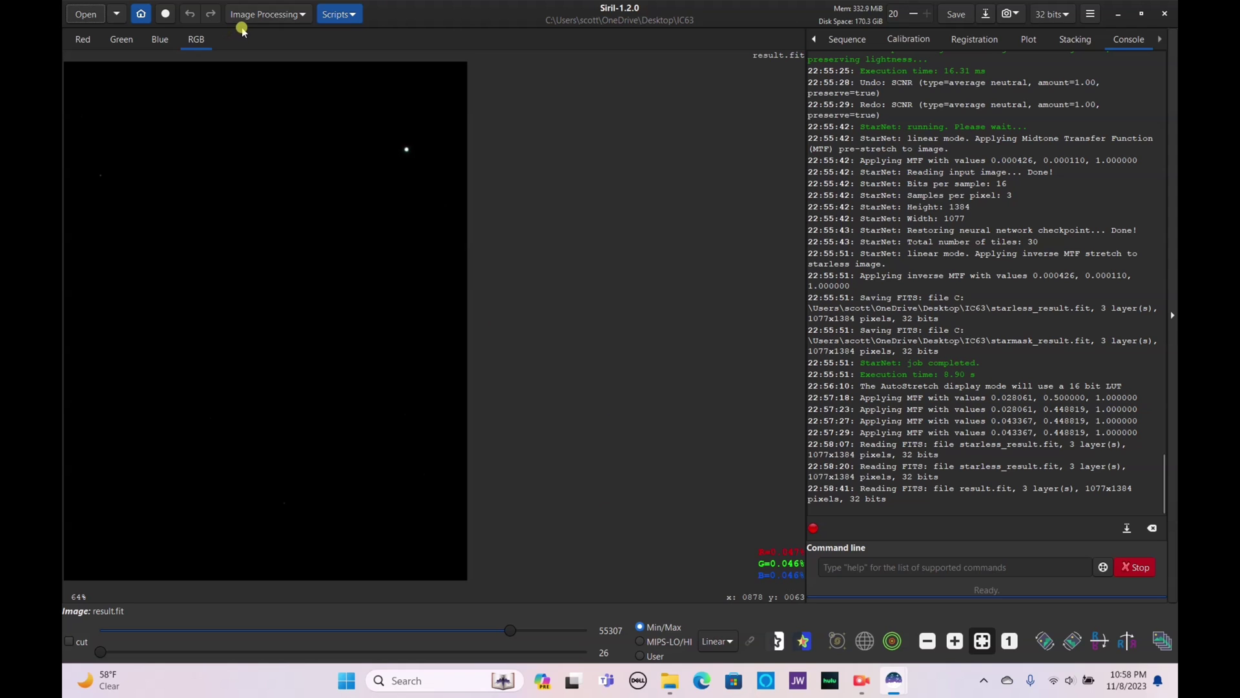
{"action": "left_click", "coordinate": [249, 24]}
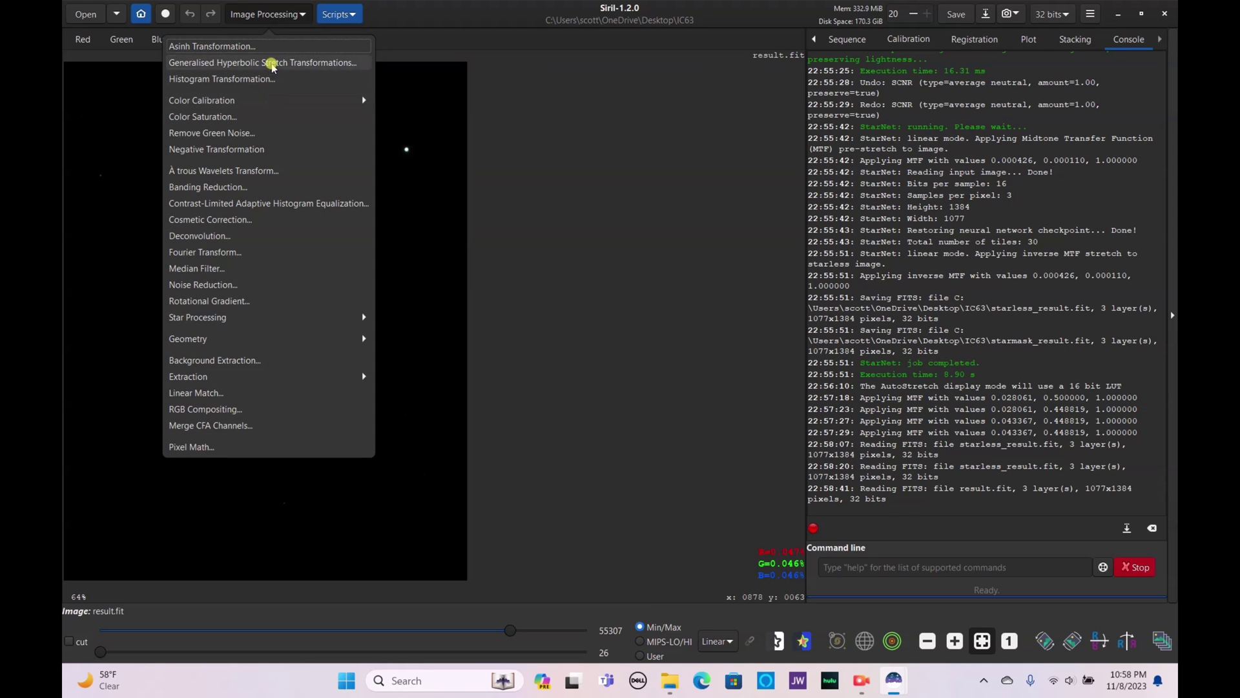
{"action": "left_click", "coordinate": [270, 63]}
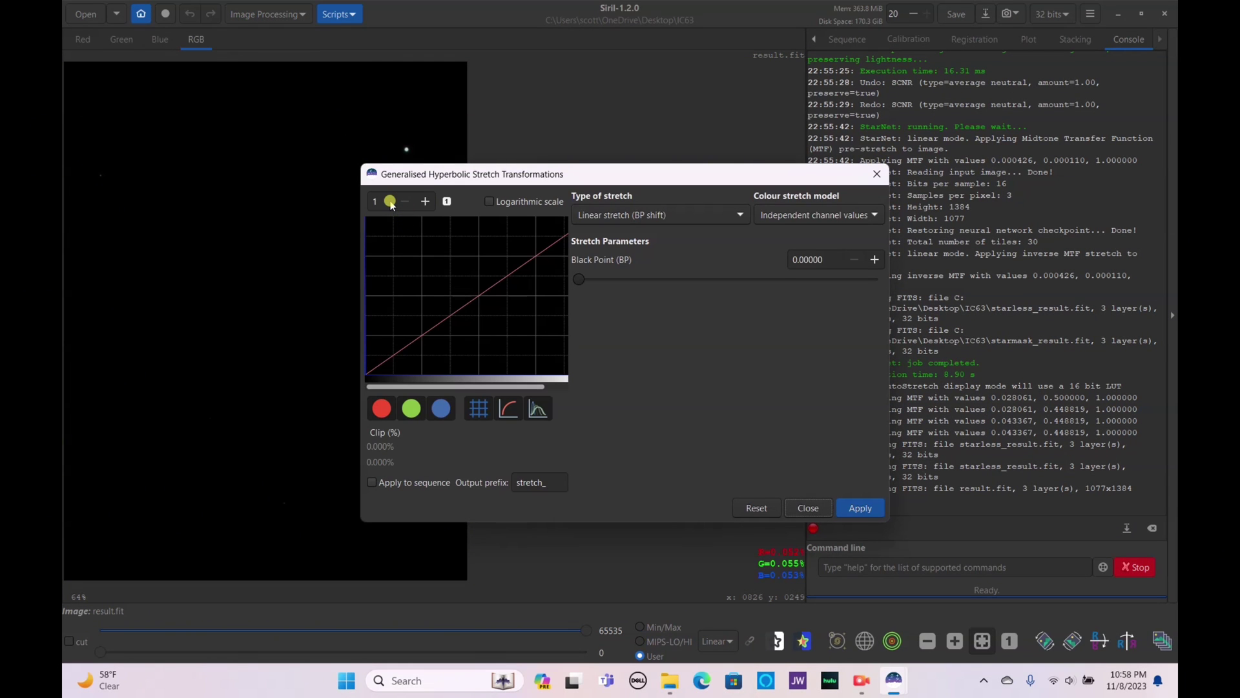
{"action": "left_click", "coordinate": [598, 216]}
{"action": "left_click", "coordinate": [640, 133]}
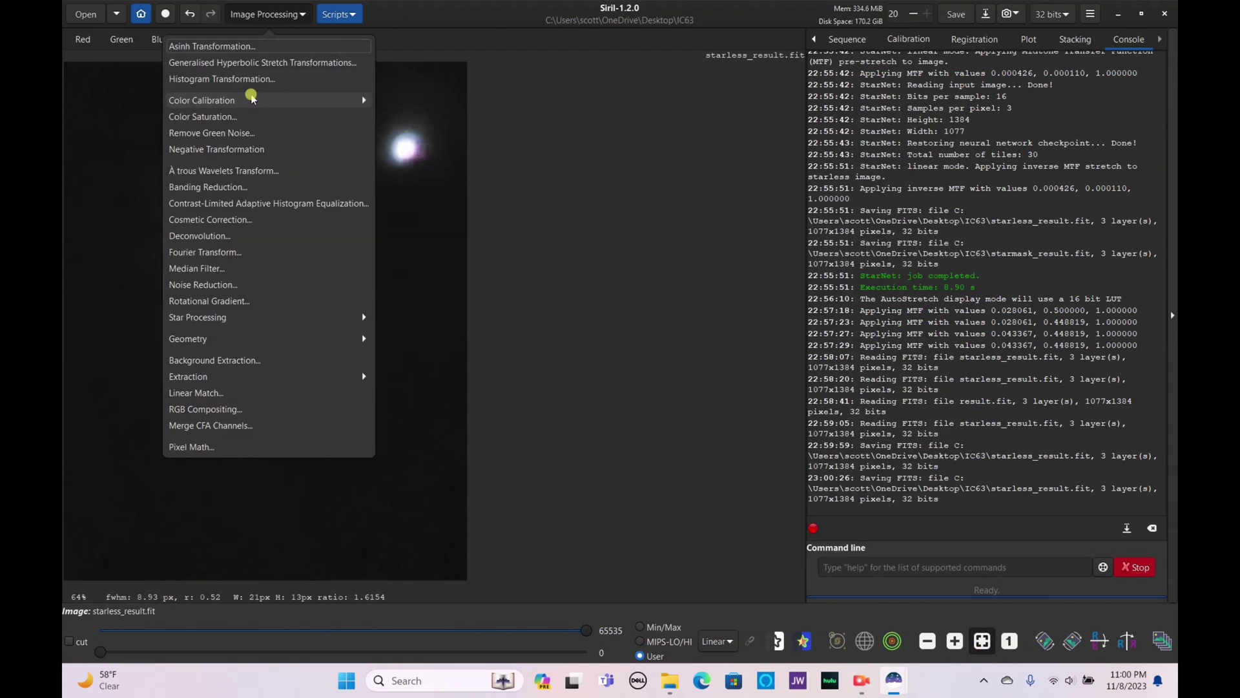
{"action": "left_click", "coordinate": [517, 75]}
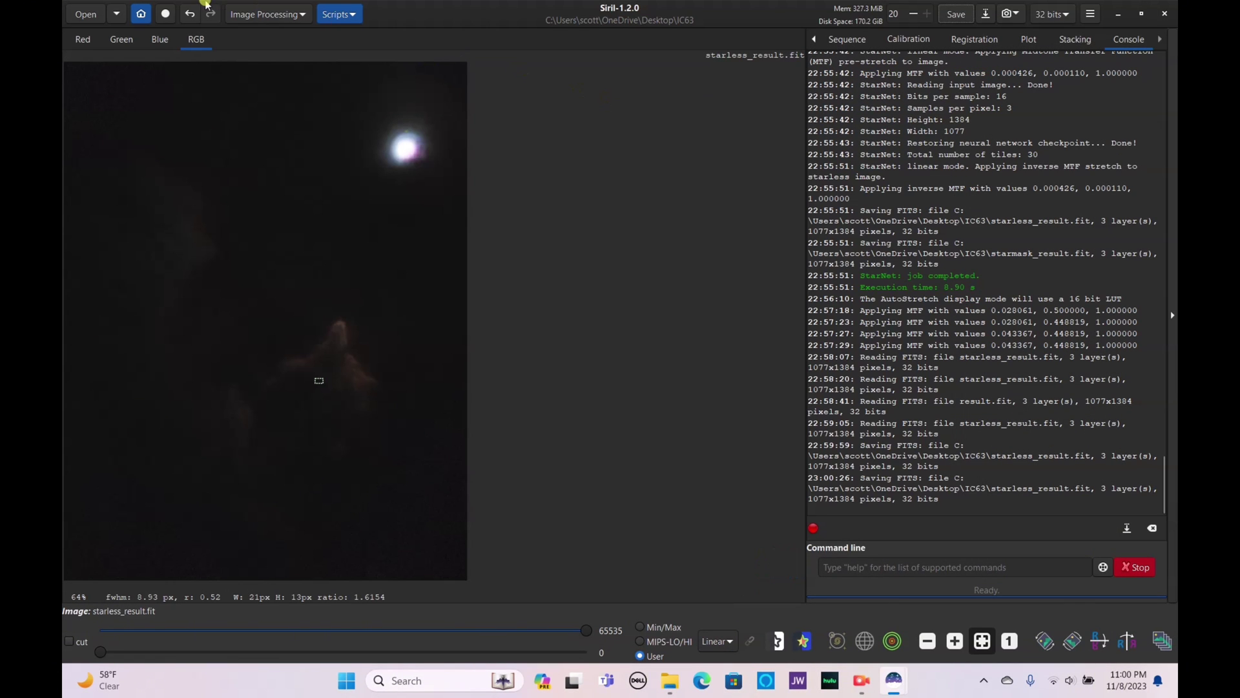
Start a Star Recomposition with starless_result.fit as the background image and starmask_result.fit as the star image
{"action": "left_click", "coordinate": [295, 17]}
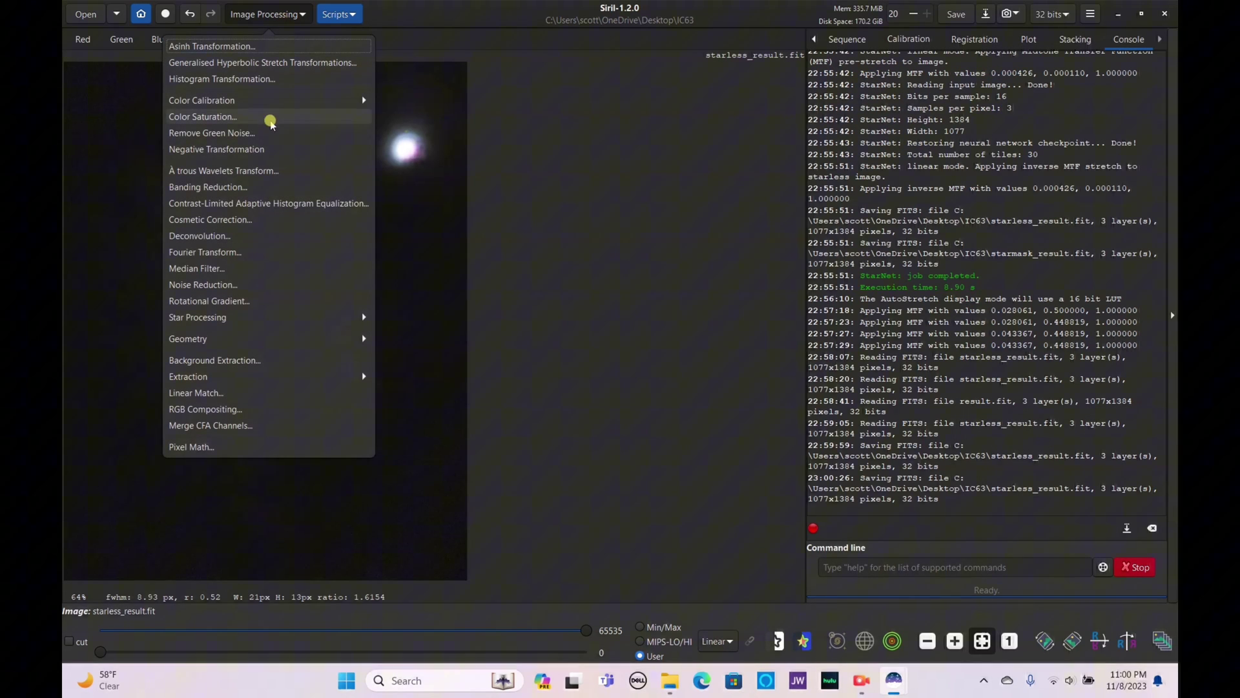
{"action": "left_click", "coordinate": [239, 326]}
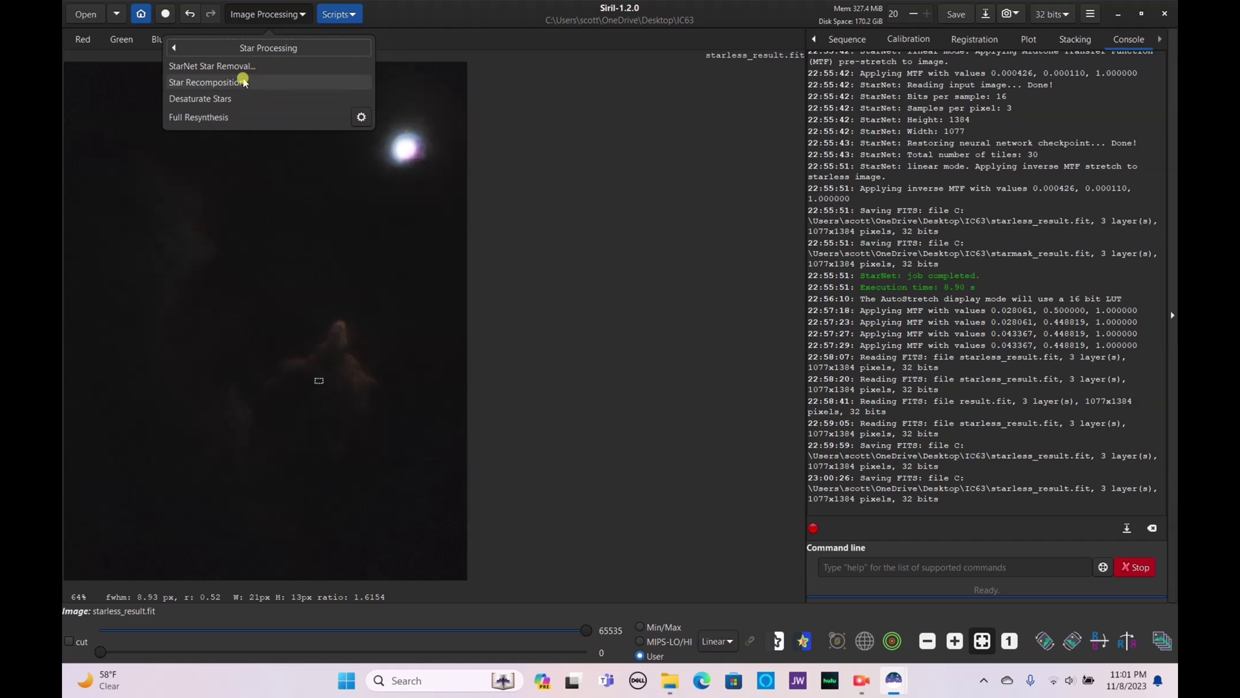
{"action": "left_click", "coordinate": [243, 80]}
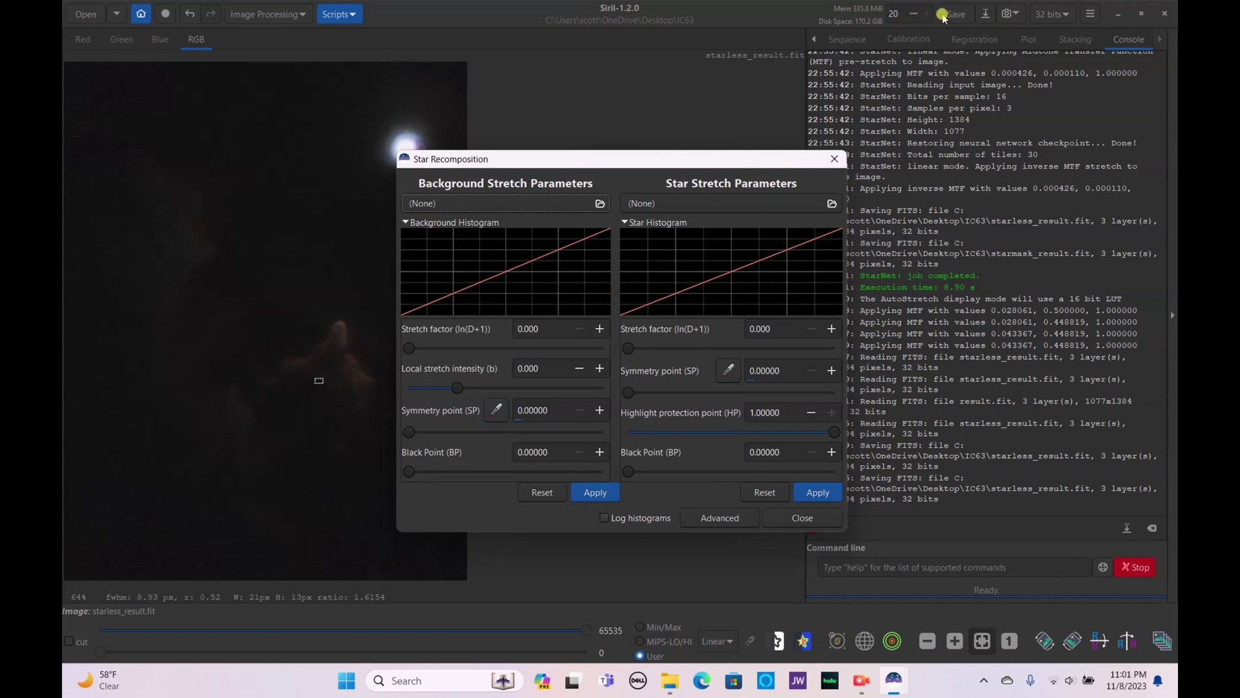
{"action": "left_click", "coordinate": [487, 204]}
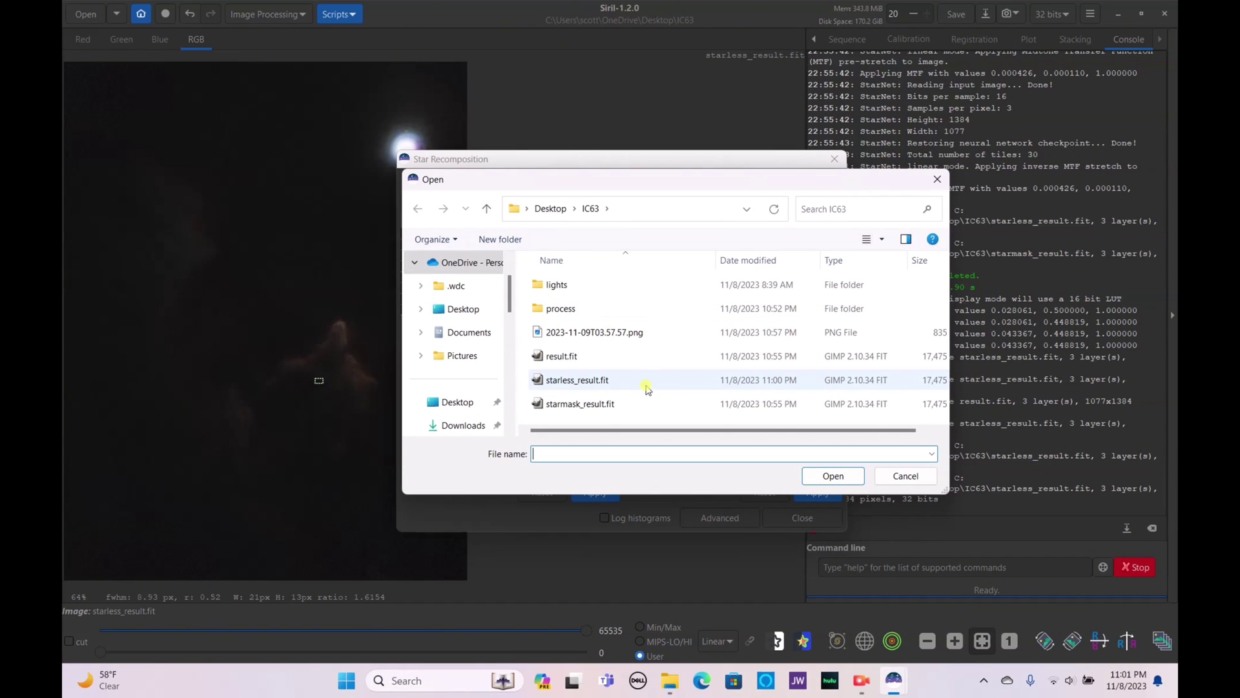
{"action": "left_click", "coordinate": [627, 380]}
{"action": "left_click", "coordinate": [833, 475]}
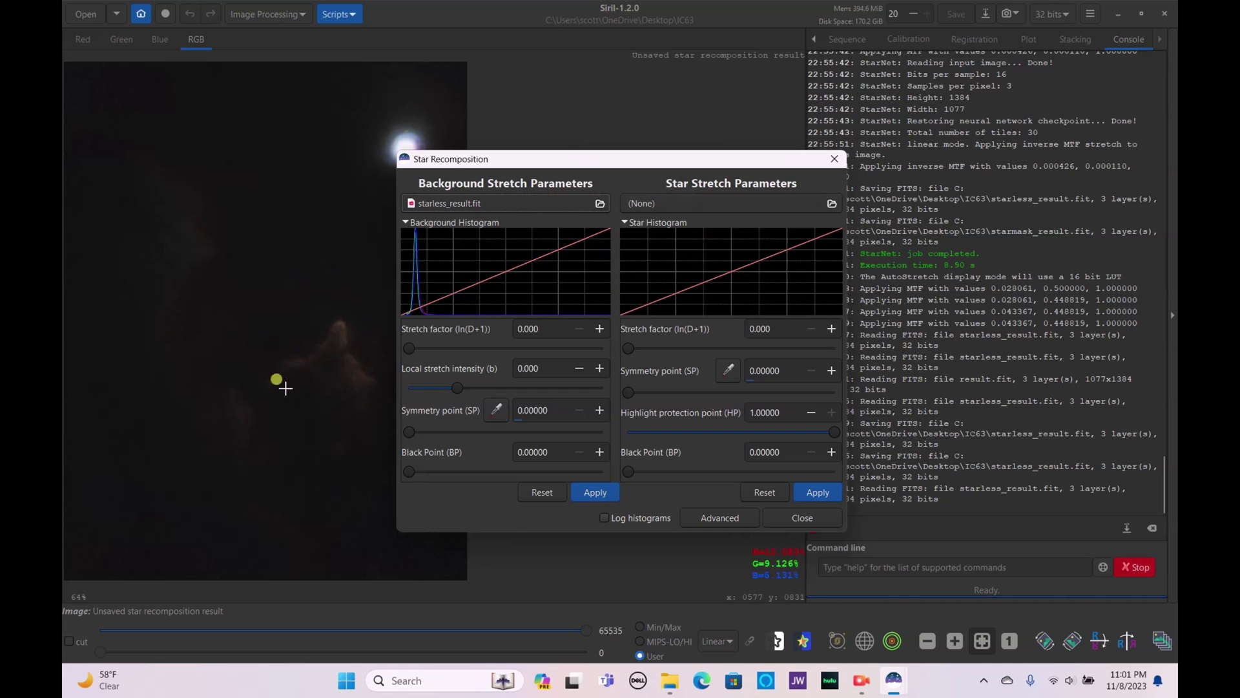
{"action": "left_click", "coordinate": [736, 203]}
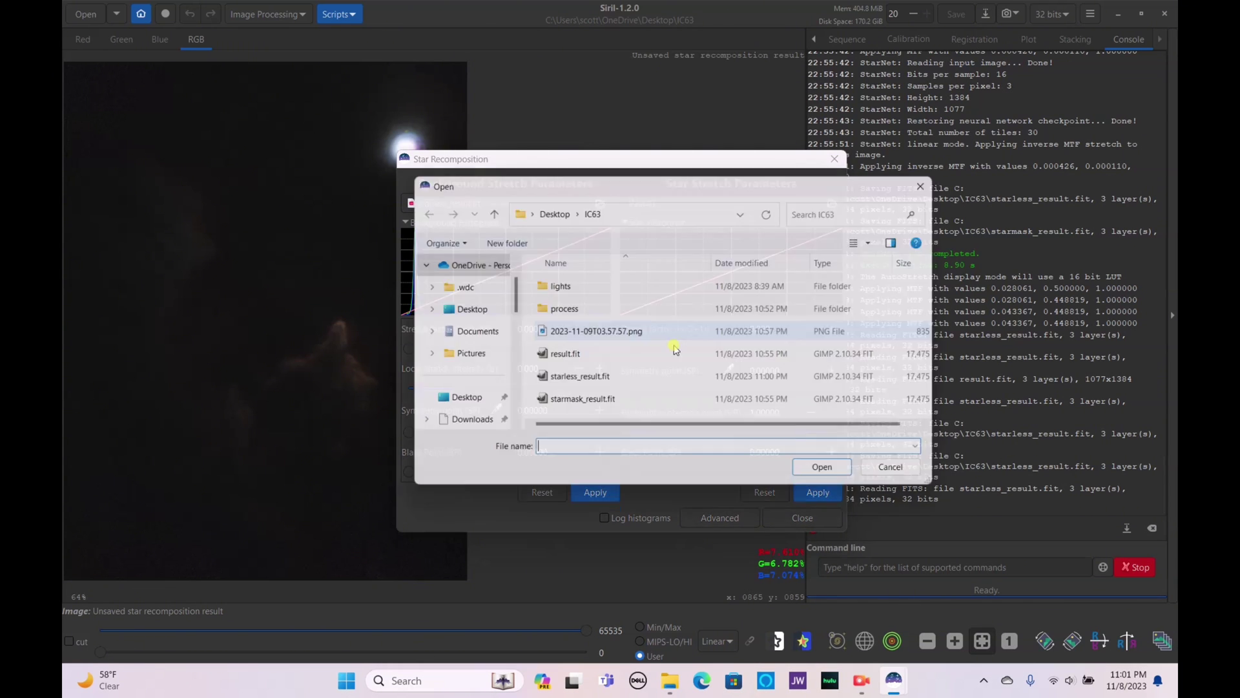
{"action": "left_click", "coordinate": [641, 396]}
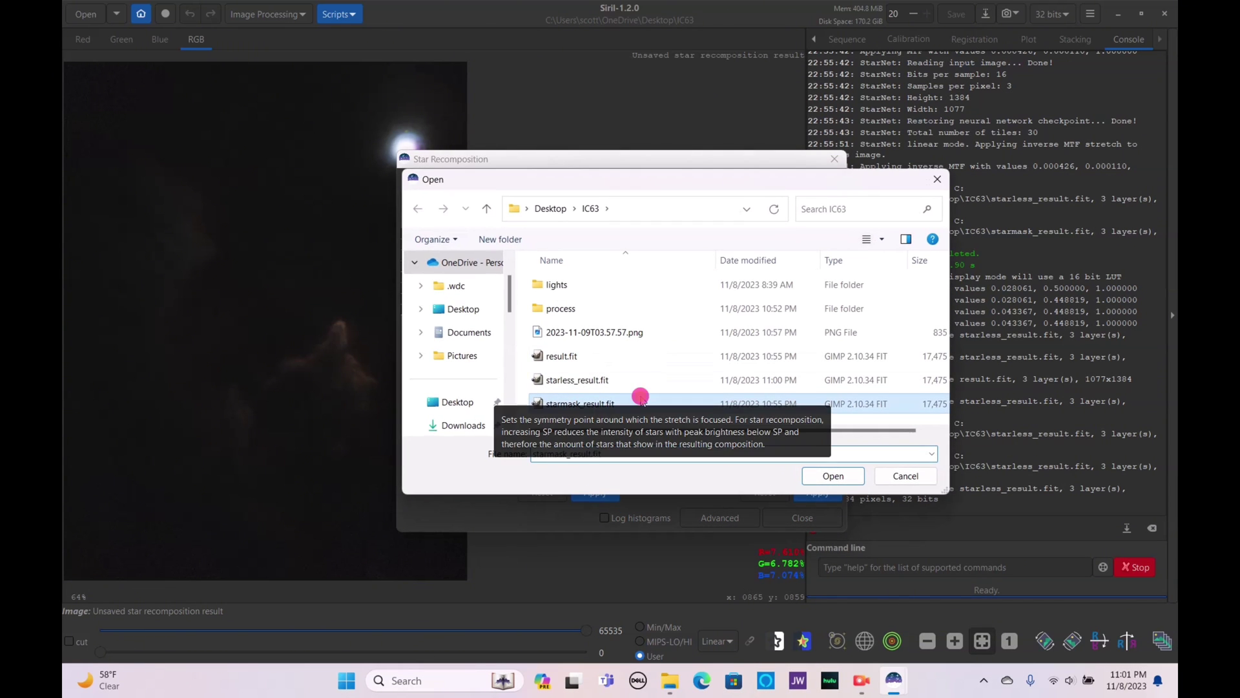
{"action": "left_click", "coordinate": [833, 476]}
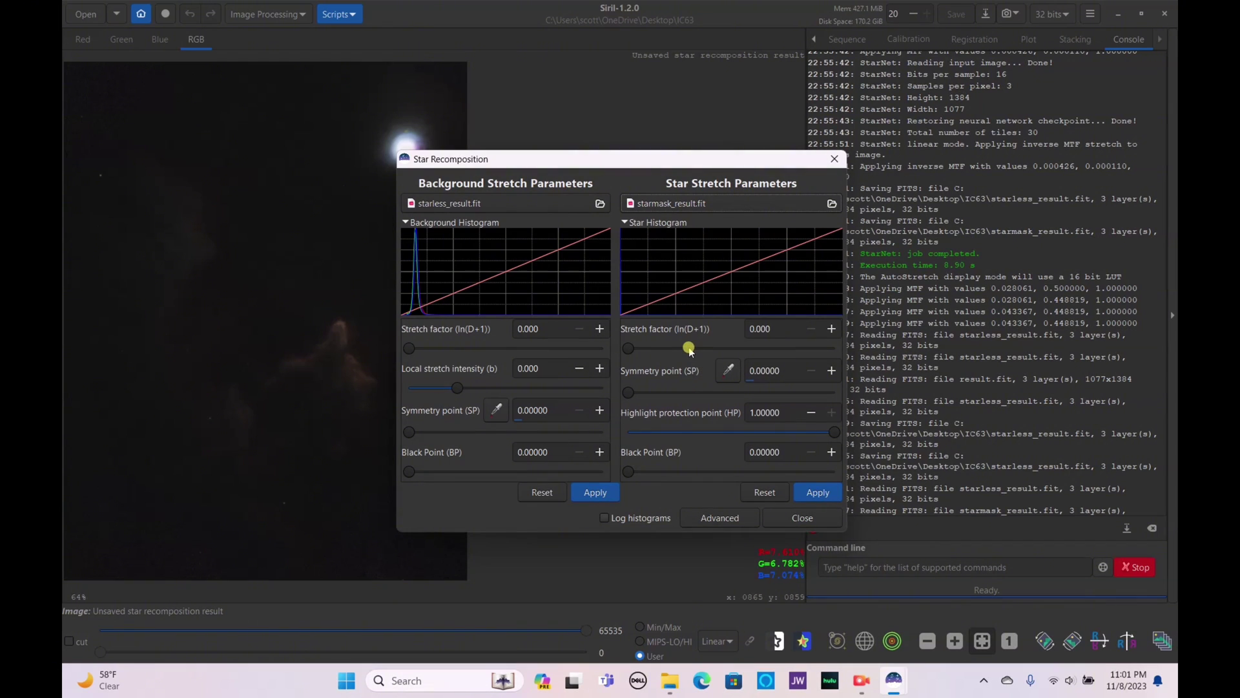
Try several star stretch factors, apply a factor of about 4.193 to the star mask, and finish the recomposition
{"action": "left_click_drag", "start_coordinate": [686, 350], "coordinate": [735, 350]}
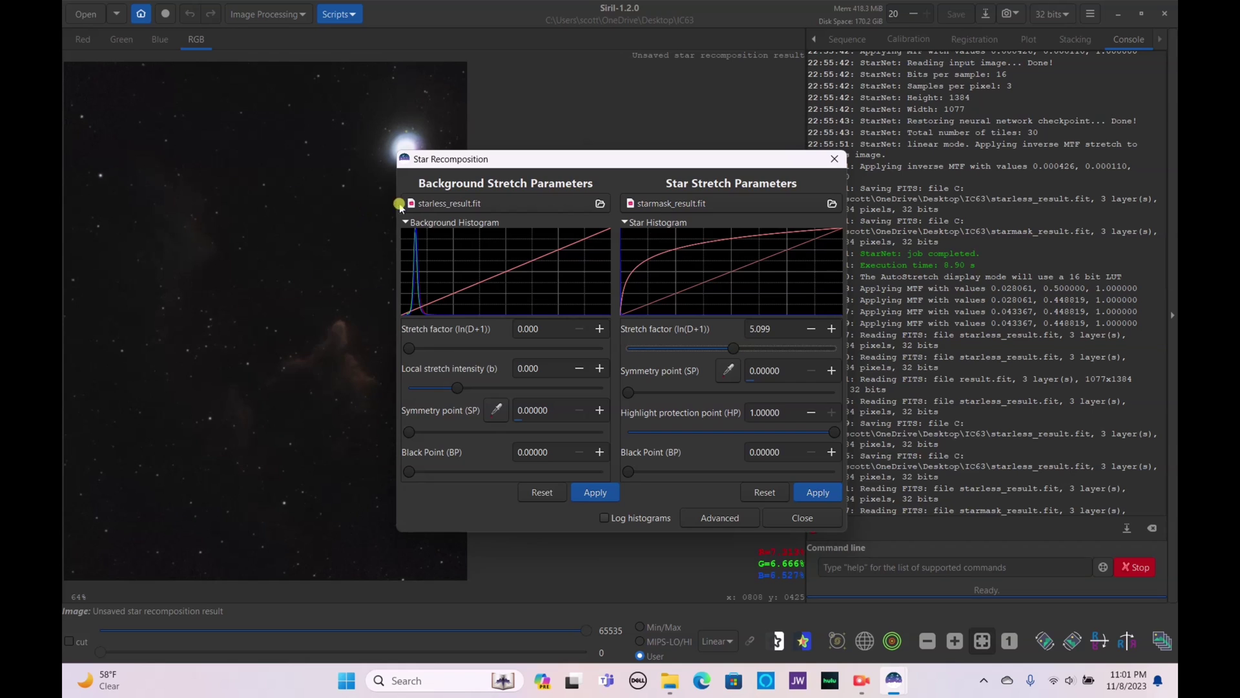
{"action": "left_click_drag", "start_coordinate": [510, 157], "coordinate": [679, 149]}
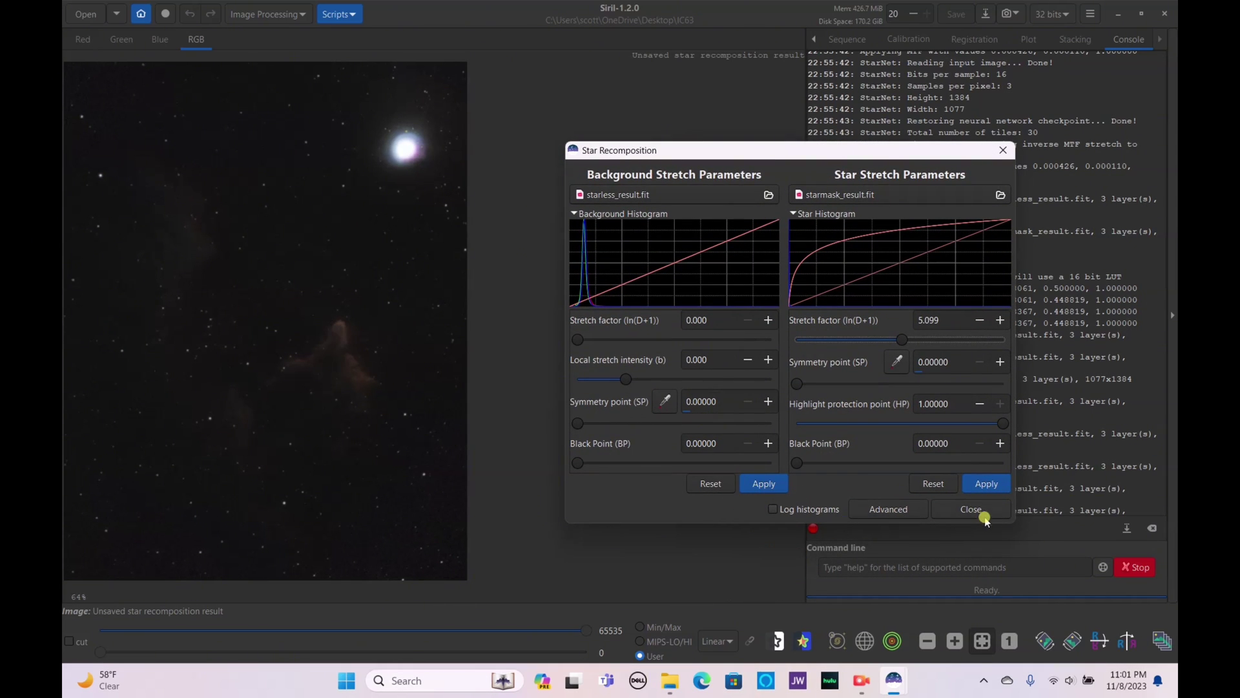
{"action": "left_click", "coordinate": [982, 341]}
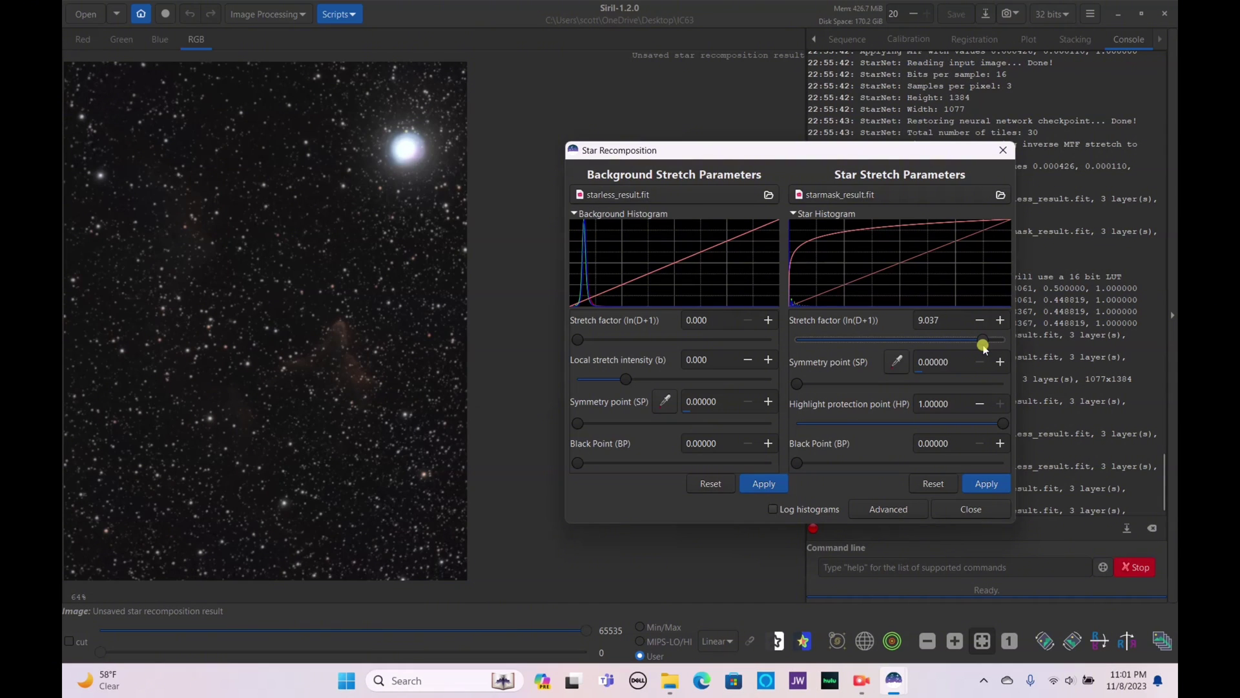
{"action": "left_click_drag", "start_coordinate": [932, 340], "coordinate": [759, 355]}
{"action": "left_click", "coordinate": [827, 340]}
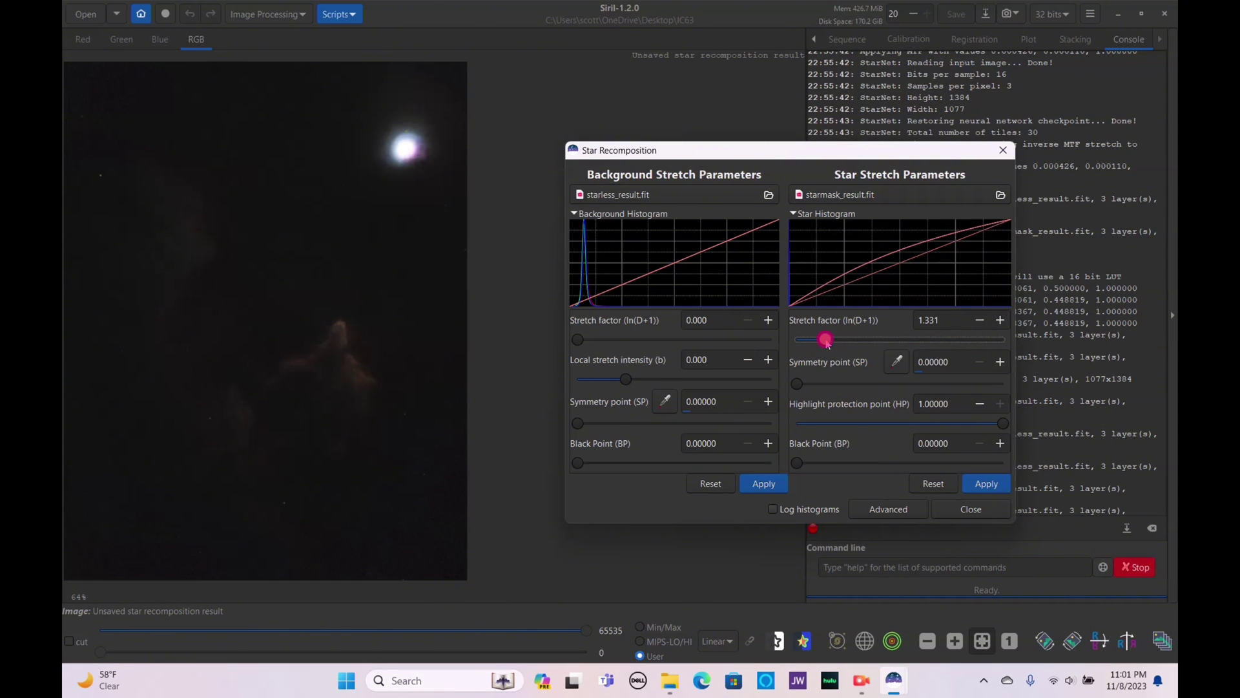
{"action": "left_click", "coordinate": [884, 339]}
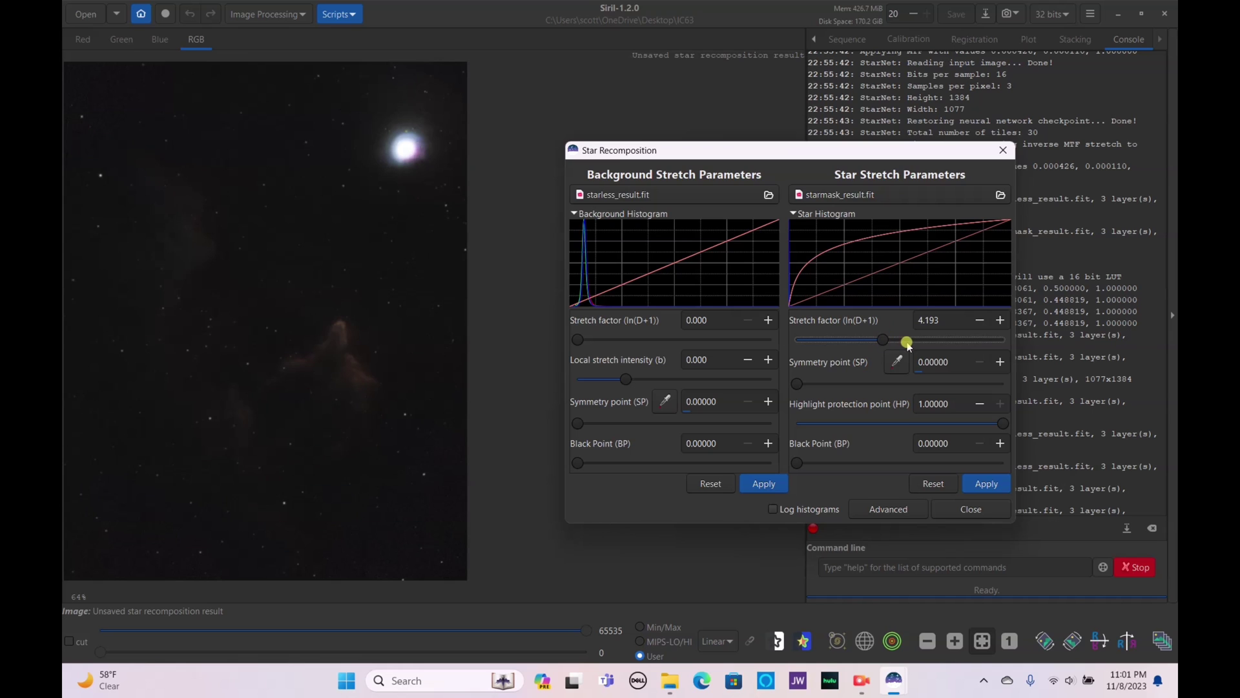
{"action": "left_click", "coordinate": [984, 486]}
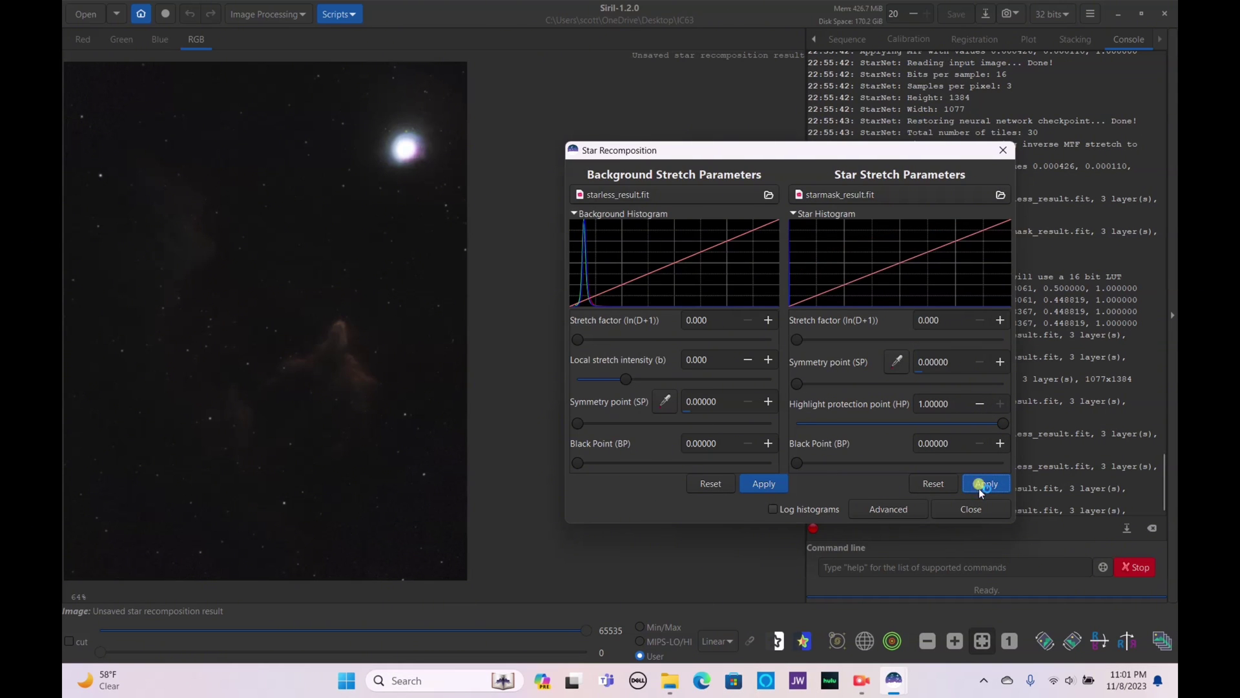
{"action": "left_click", "coordinate": [987, 513]}
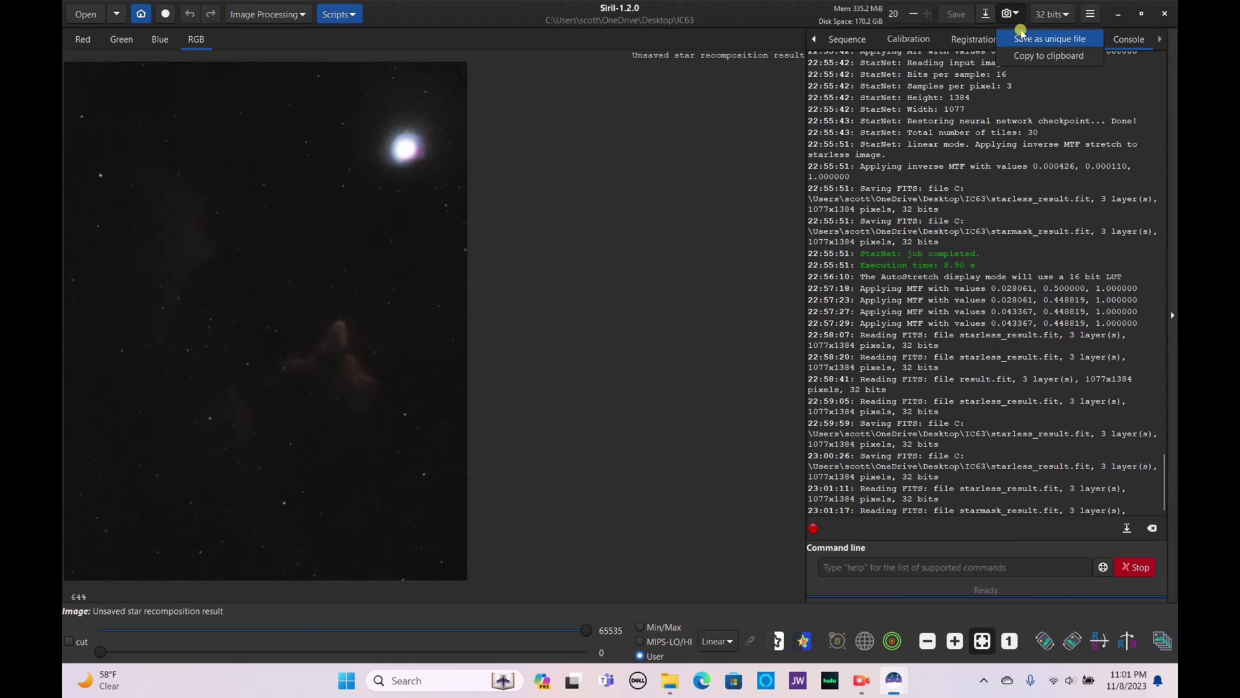
Save a snapshot of the recomposed image as a unique file and exit Siril
{"action": "left_click", "coordinate": [1008, 14]}
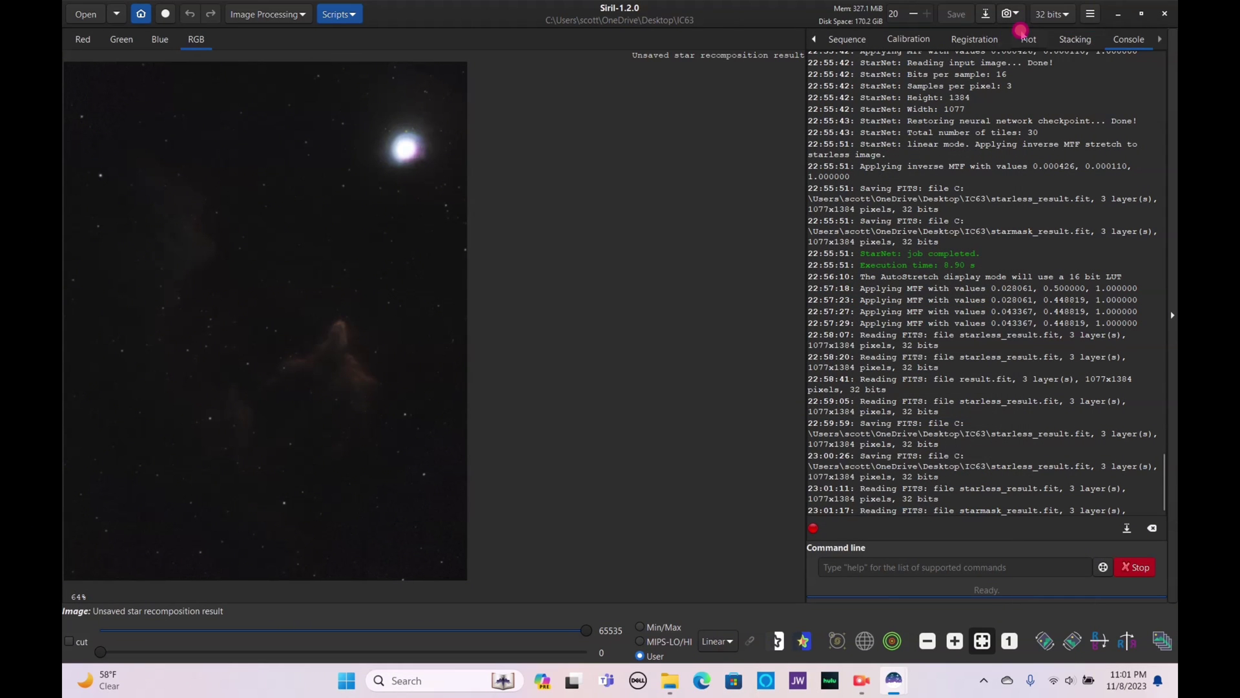
{"action": "left_click", "coordinate": [1166, 17]}
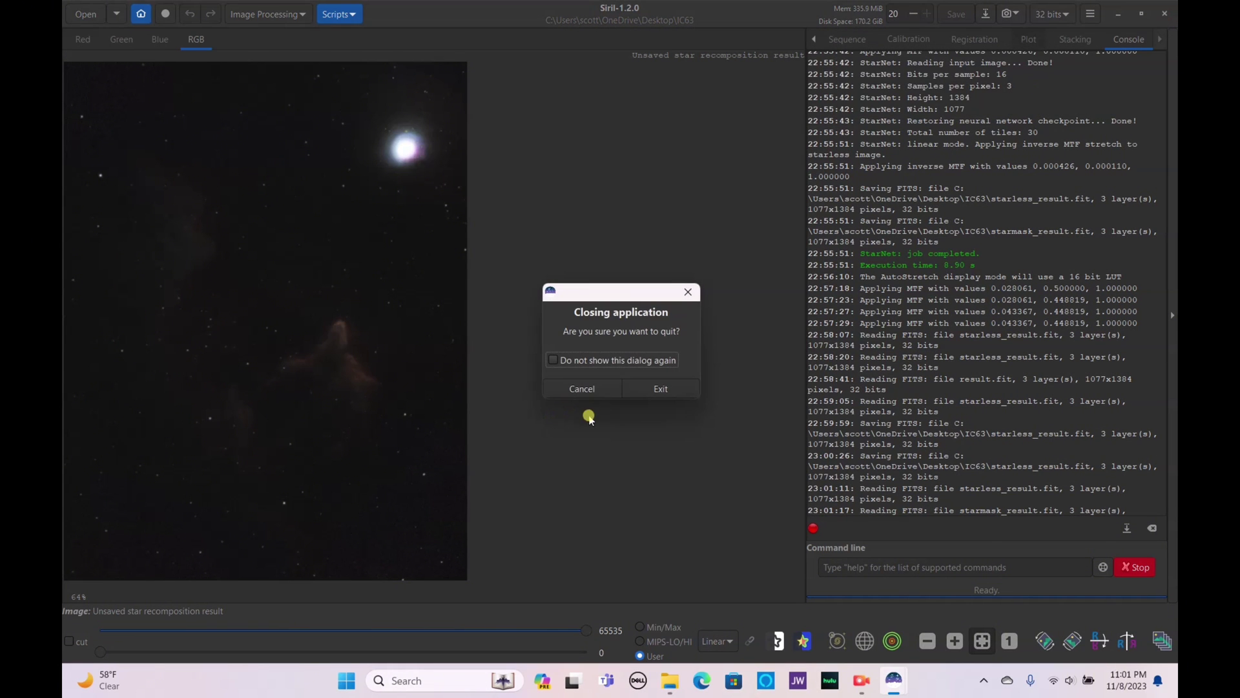
{"action": "left_click", "coordinate": [668, 389]}
Open the snapshot 2023-11-09T04.01.40.png from the desktop's IC63 folder and view it in a maximised window
{"action": "double_click", "coordinate": [170, 166]}
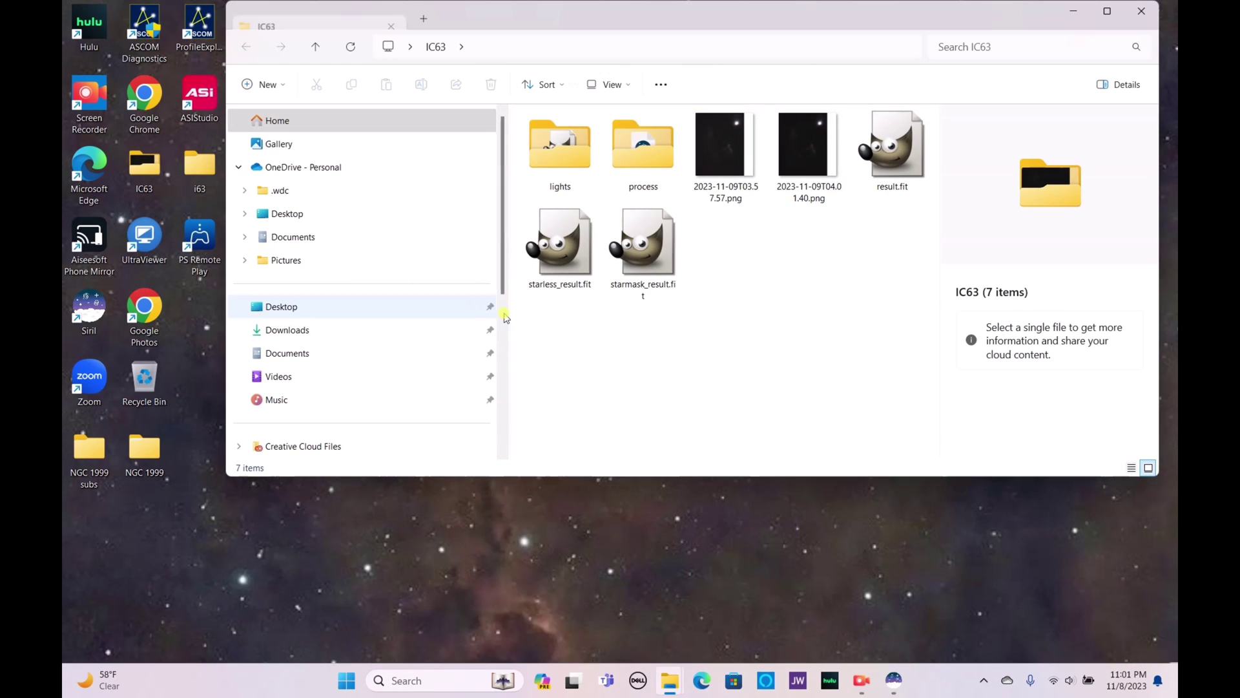
{"action": "left_click", "coordinate": [816, 153]}
{"action": "double_click", "coordinate": [815, 154]}
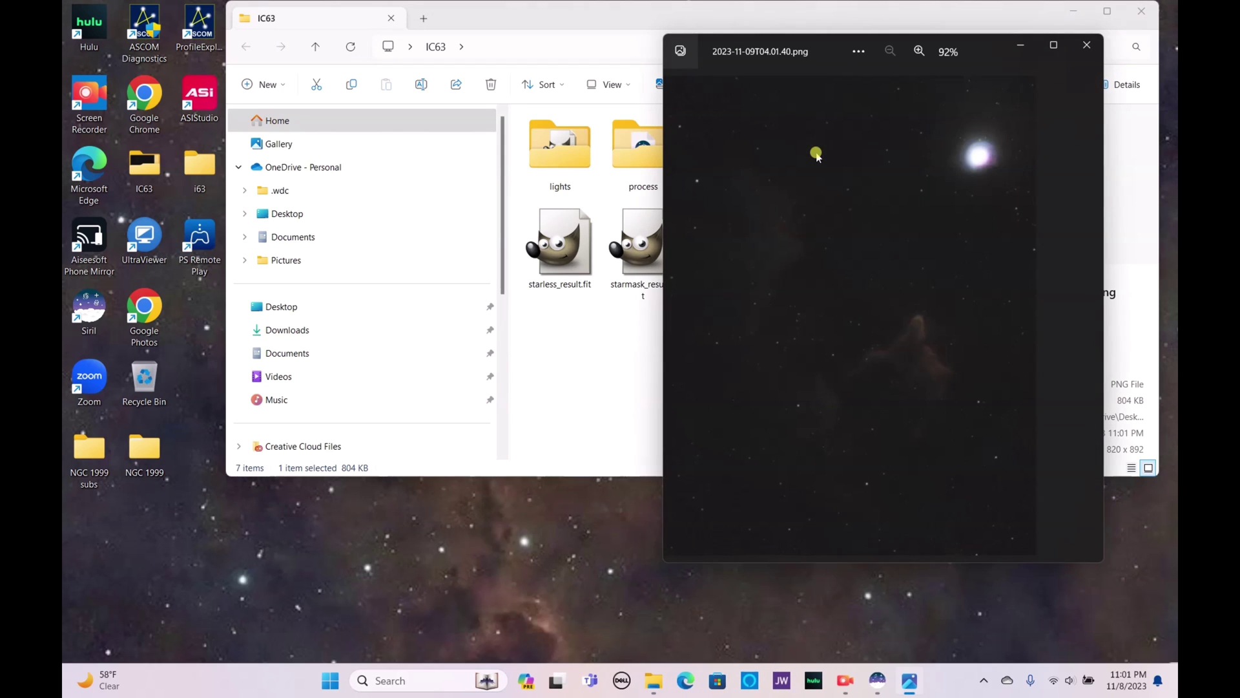
{"action": "left_click", "coordinate": [1057, 45]}
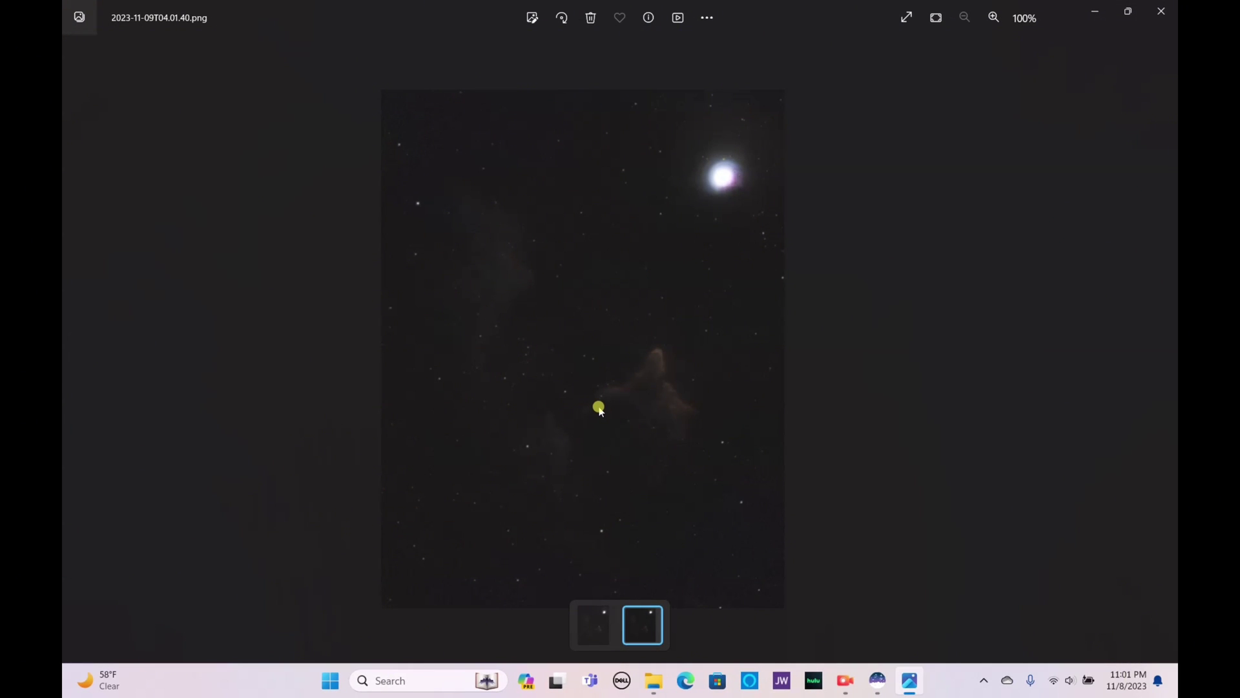
Examine the IC 63 nebula, the faint surrounding nebulosity and the bright star in the snapshot at several magnifications
{"action": "scroll", "coordinate": [598, 408], "scroll_direction": "up", "scroll_amount": 3}
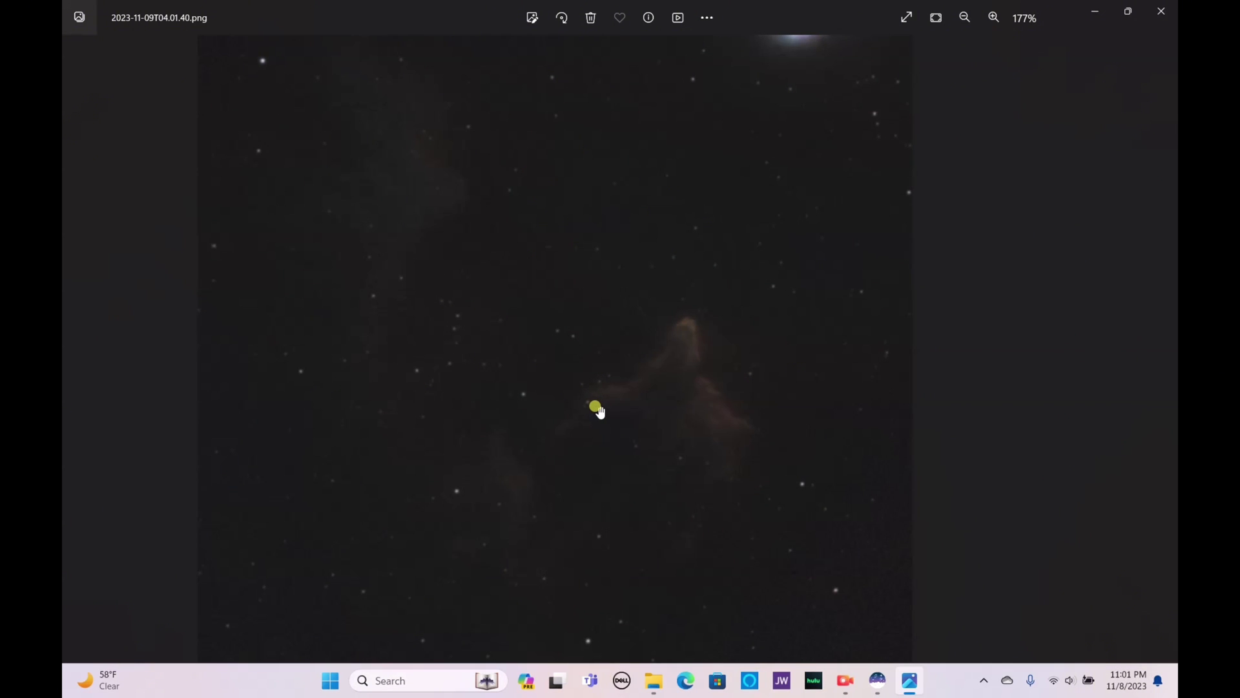
{"action": "scroll", "coordinate": [599, 408], "scroll_direction": "down", "scroll_amount": 3}
{"action": "scroll", "coordinate": [599, 409], "scroll_direction": "up", "scroll_amount": 2}
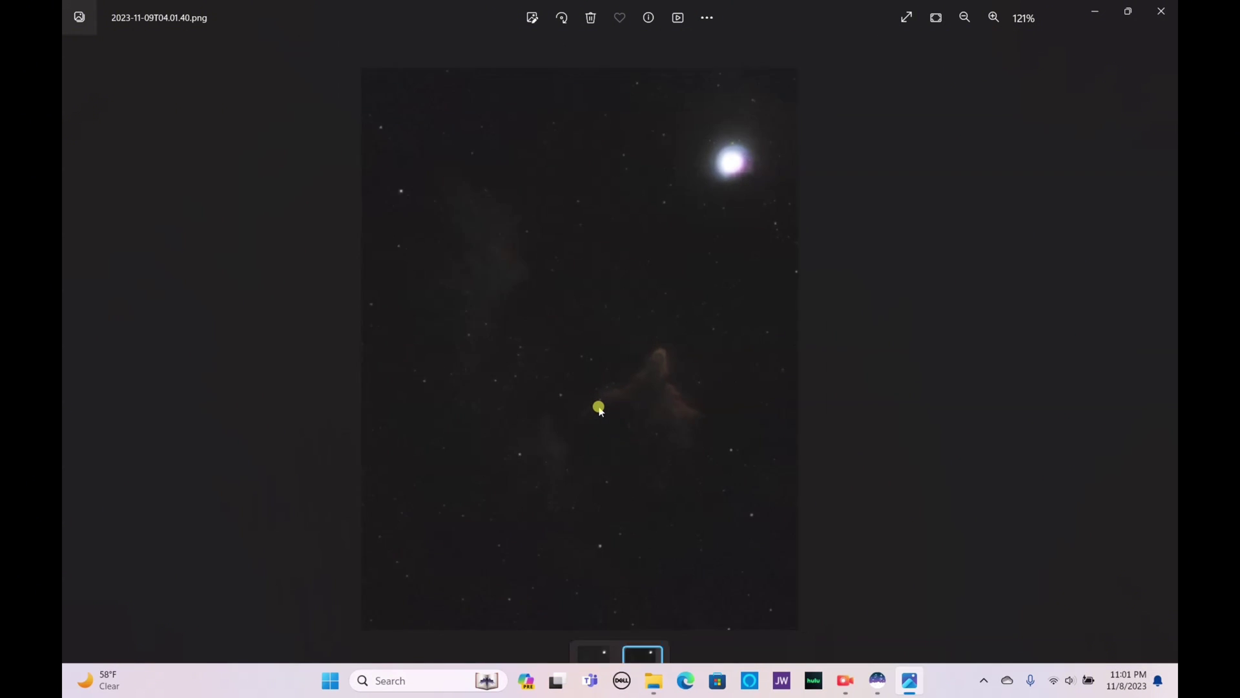
{"action": "scroll", "coordinate": [599, 408], "scroll_direction": "up", "scroll_amount": 2}
{"action": "left_click_drag", "start_coordinate": [595, 407], "coordinate": [694, 498]}
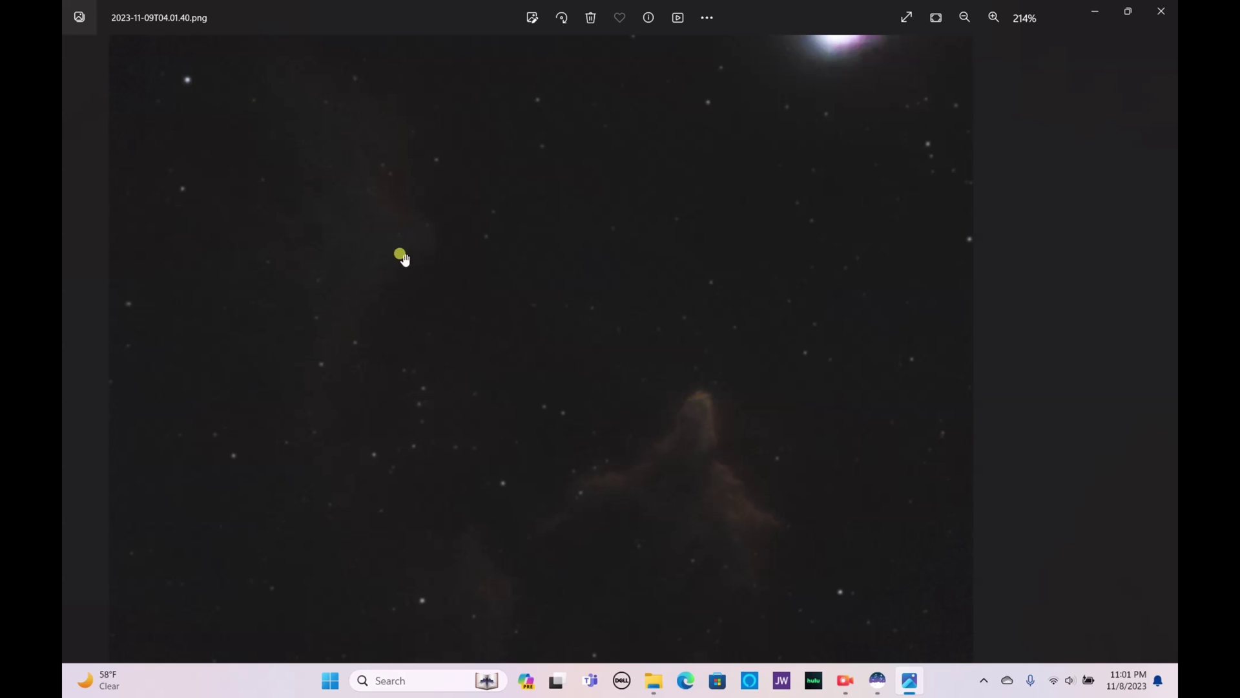
{"action": "left_click_drag", "start_coordinate": [678, 520], "coordinate": [757, 448]}
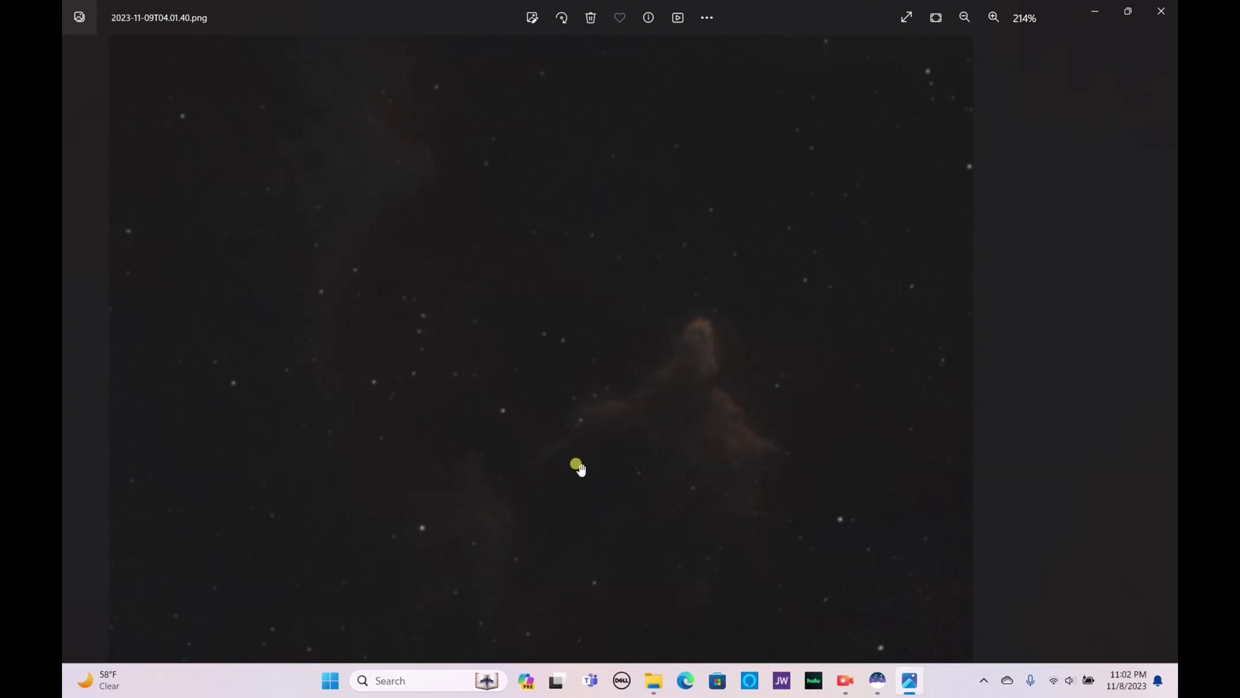
{"action": "left_click_drag", "start_coordinate": [472, 109], "coordinate": [506, 332]}
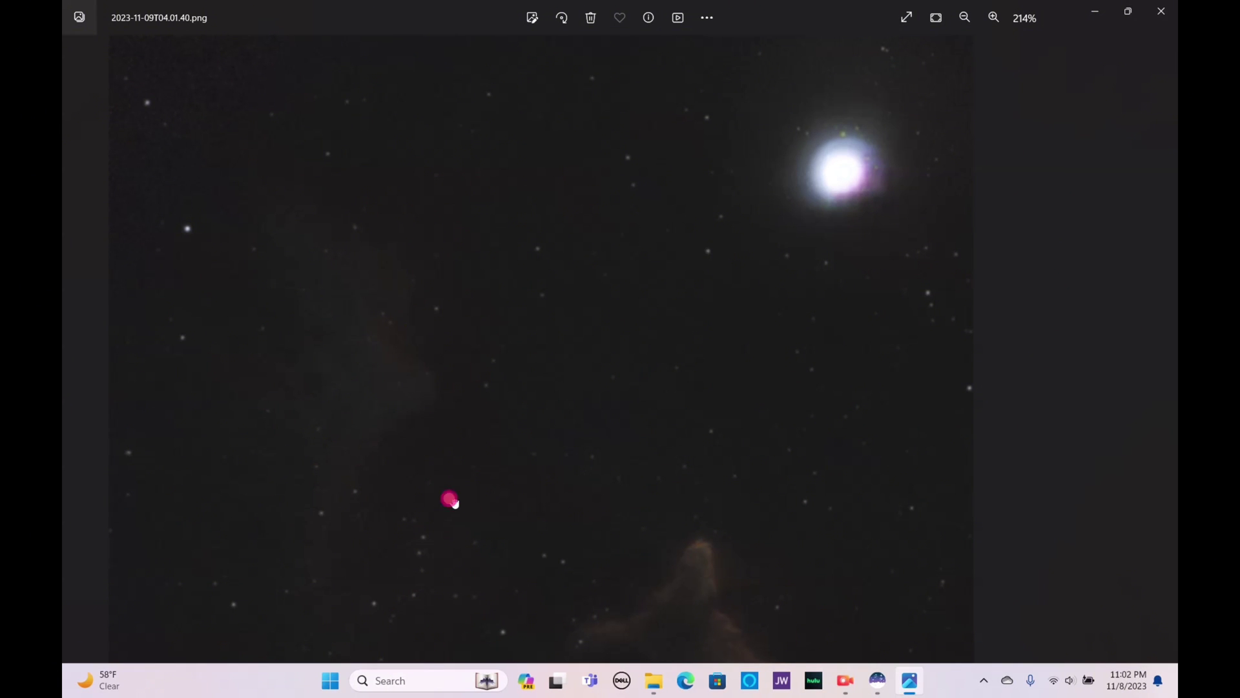
{"action": "left_click_drag", "start_coordinate": [451, 500], "coordinate": [451, 139]}
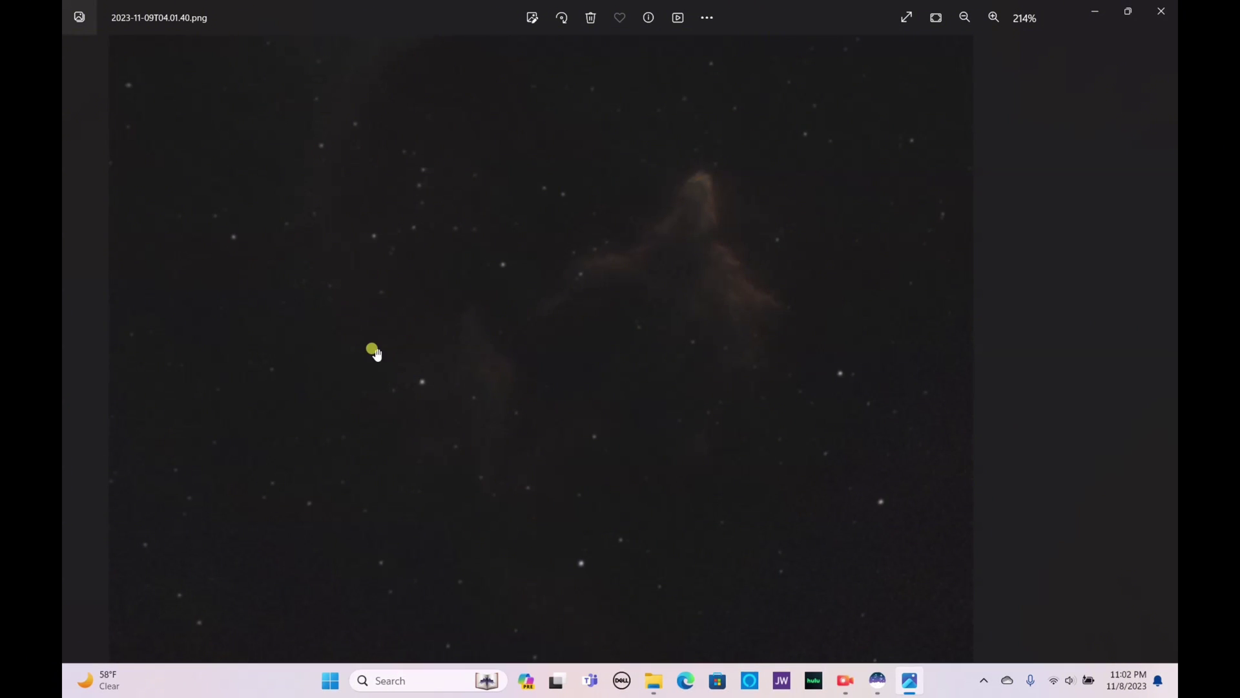
{"action": "scroll", "coordinate": [374, 352], "scroll_direction": "down", "scroll_amount": 5}
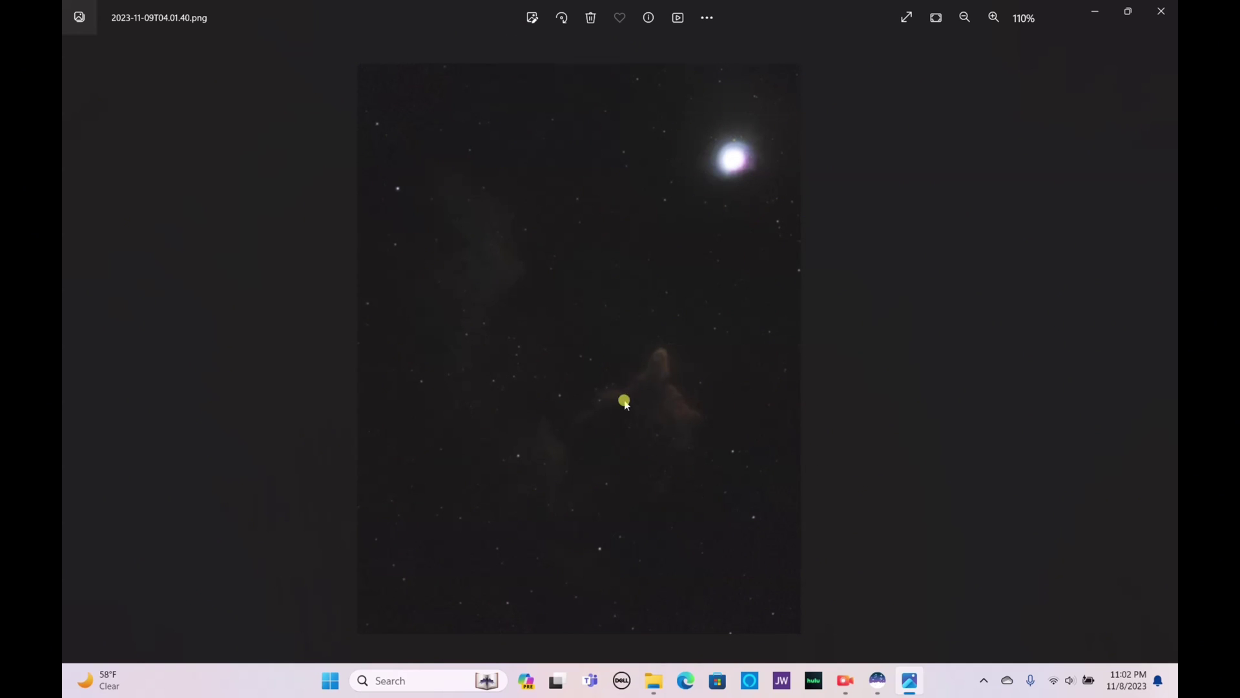
{"action": "scroll", "coordinate": [614, 430], "scroll_direction": "down", "scroll_amount": 1}
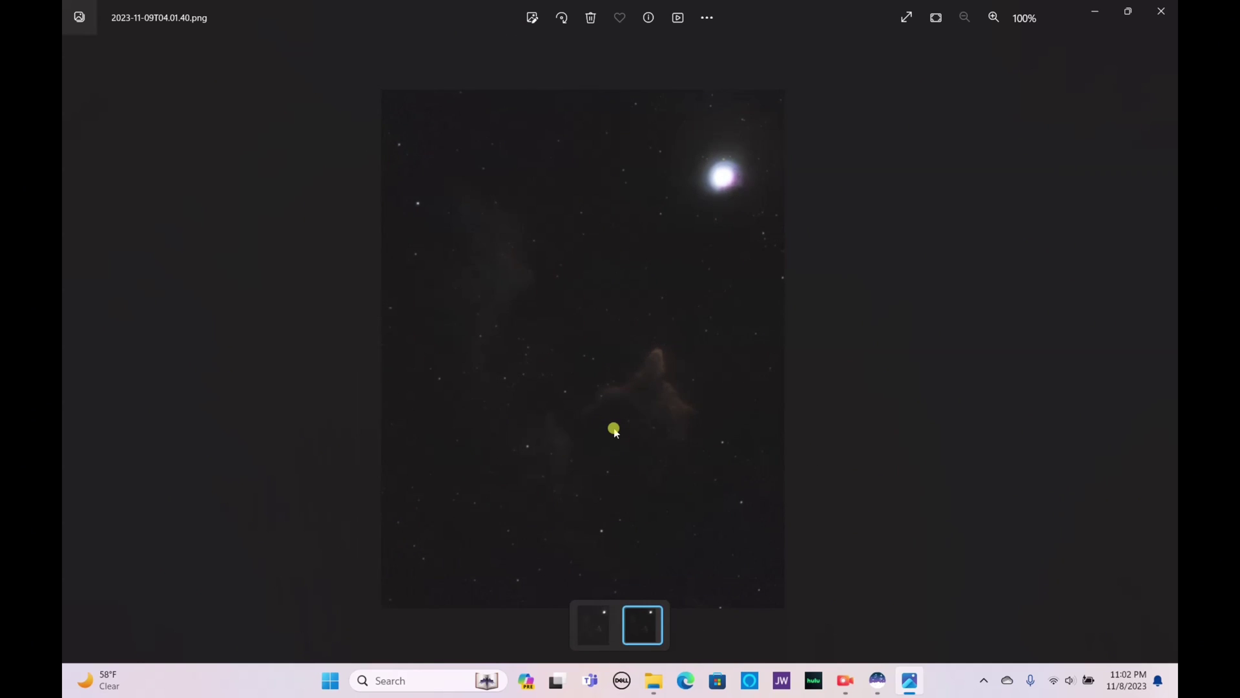
{"action": "scroll", "coordinate": [614, 430], "scroll_direction": "up", "scroll_amount": 3}
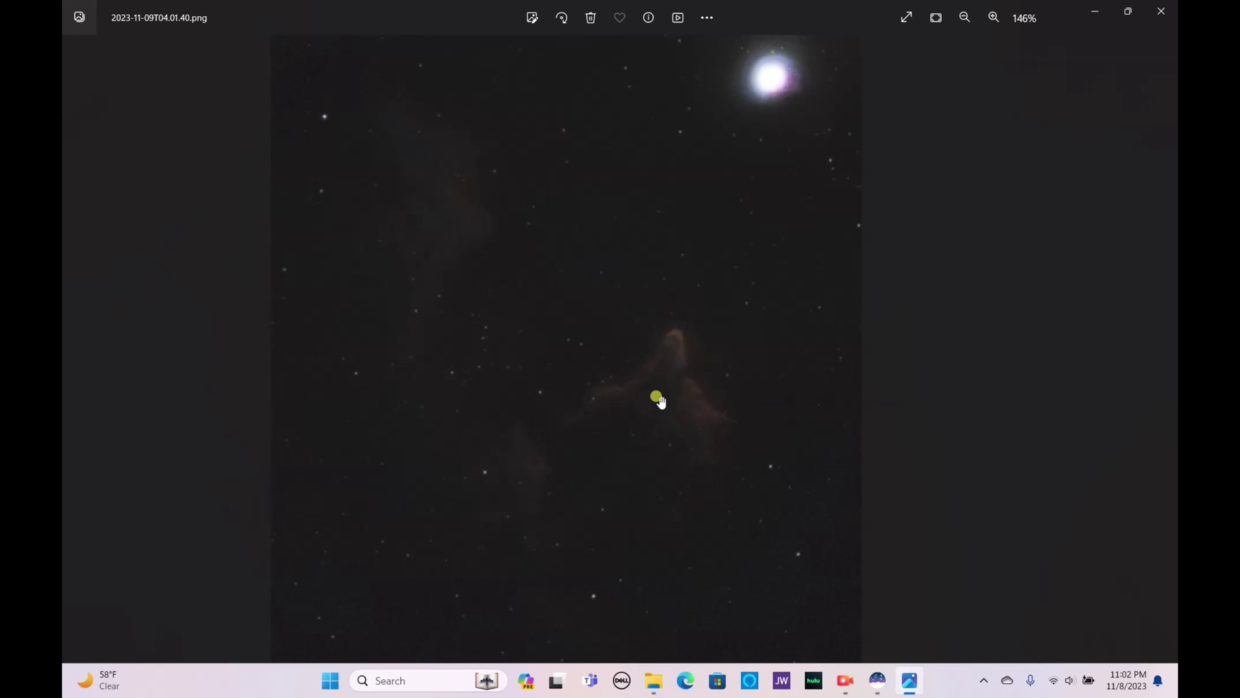
{"action": "scroll", "coordinate": [657, 397], "scroll_direction": "up", "scroll_amount": 1}
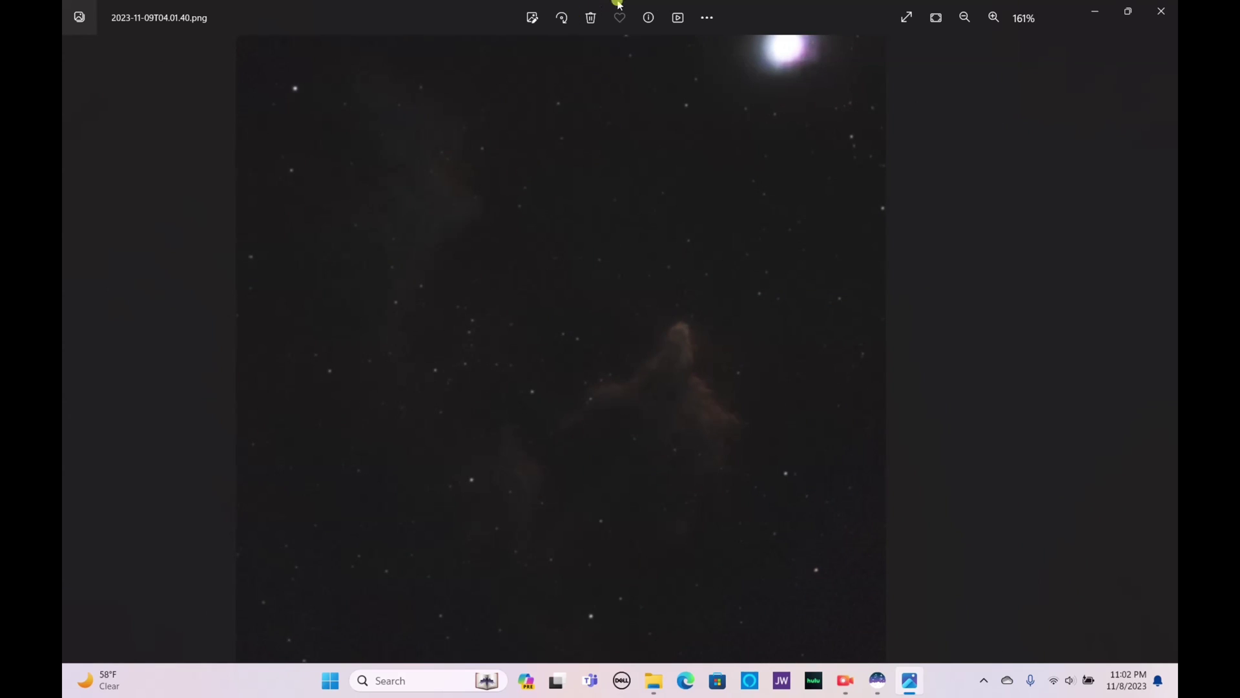
Open the snapshot for editing and crop off the empty transparent strip beside the picture, leaving 687 x 892 pixels
{"action": "left_click", "coordinate": [532, 18]}
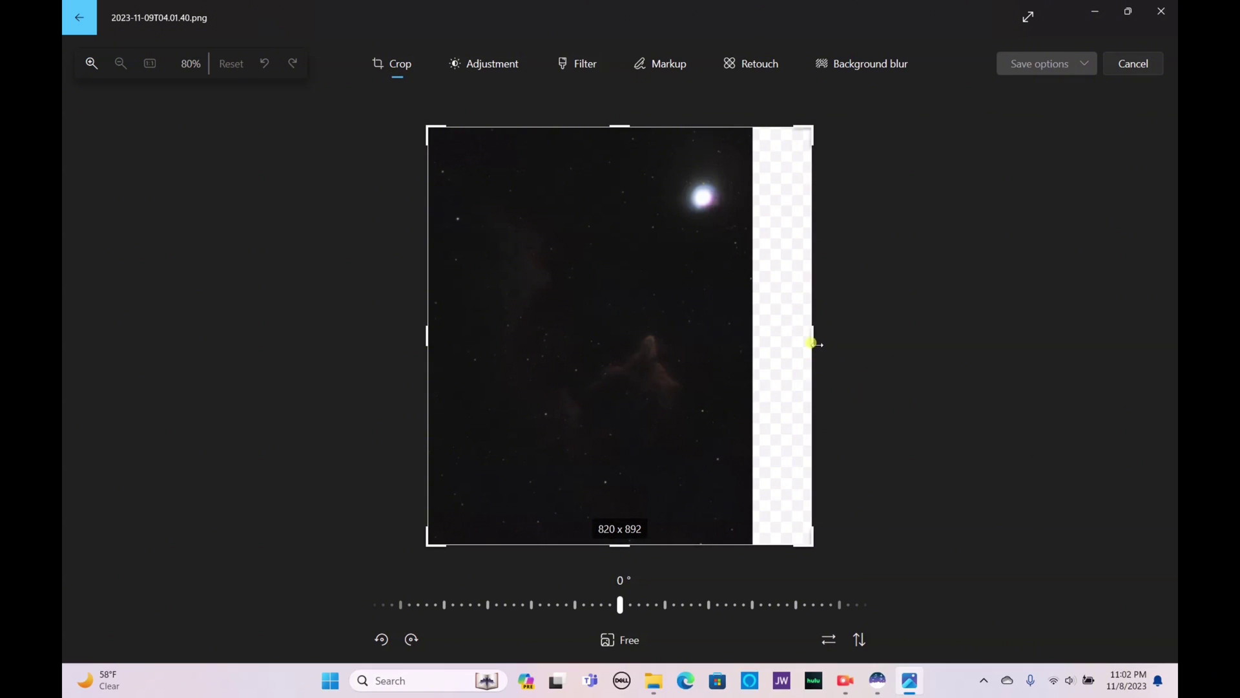
{"action": "left_click_drag", "start_coordinate": [812, 341], "coordinate": [750, 354]}
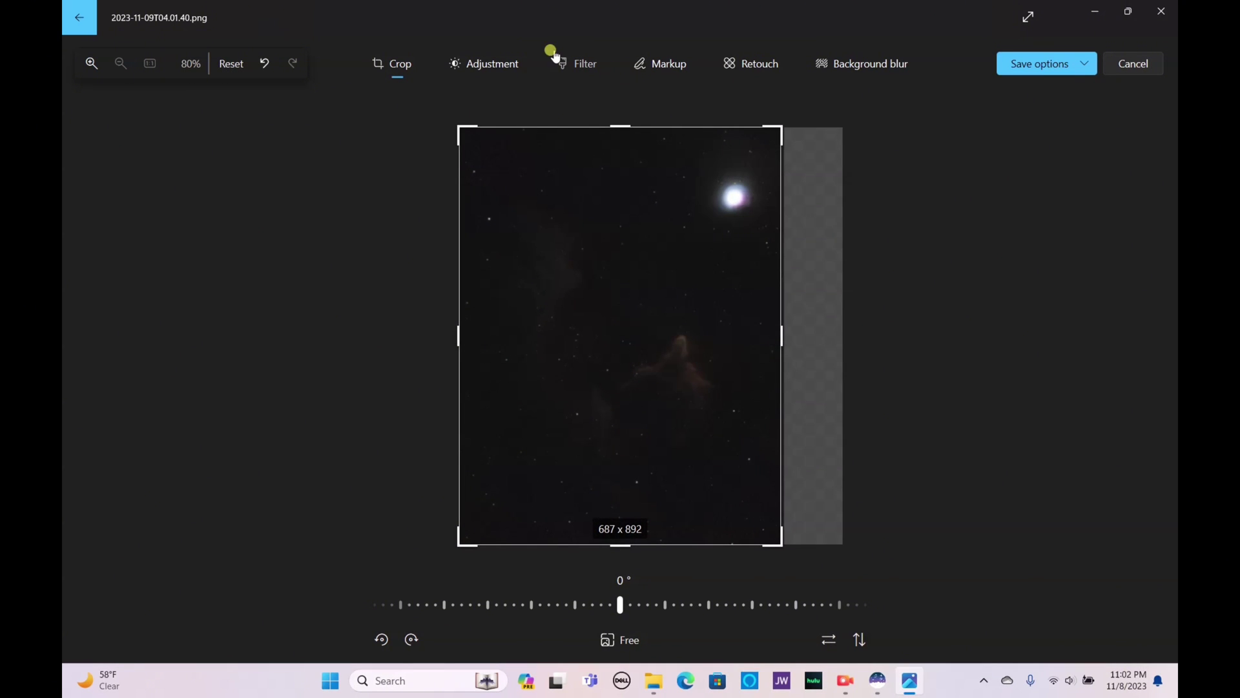
Try a colour saturation of 80, inspect the nebula up close, and settle on a saturation of 43
{"action": "left_click", "coordinate": [485, 69]}
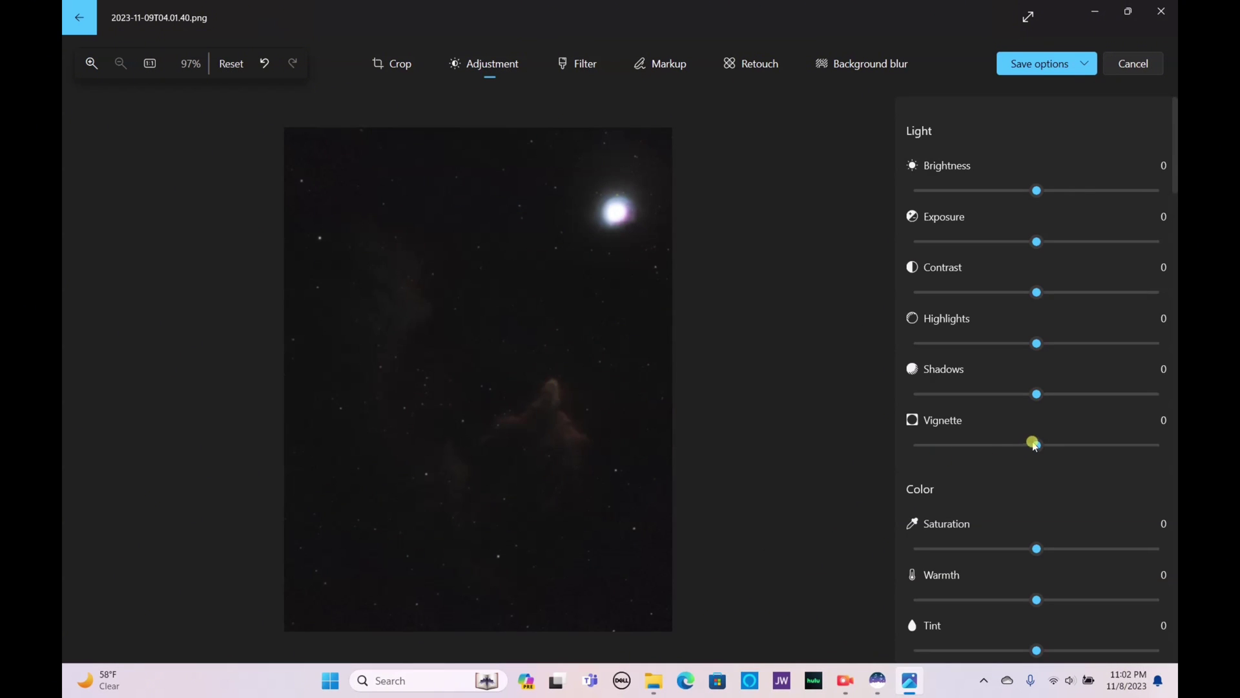
{"action": "scroll", "coordinate": [1034, 439], "scroll_direction": "down", "scroll_amount": 1}
{"action": "left_click_drag", "start_coordinate": [1045, 536], "coordinate": [1135, 525]}
{"action": "scroll", "coordinate": [491, 390], "scroll_direction": "up", "scroll_amount": 3}
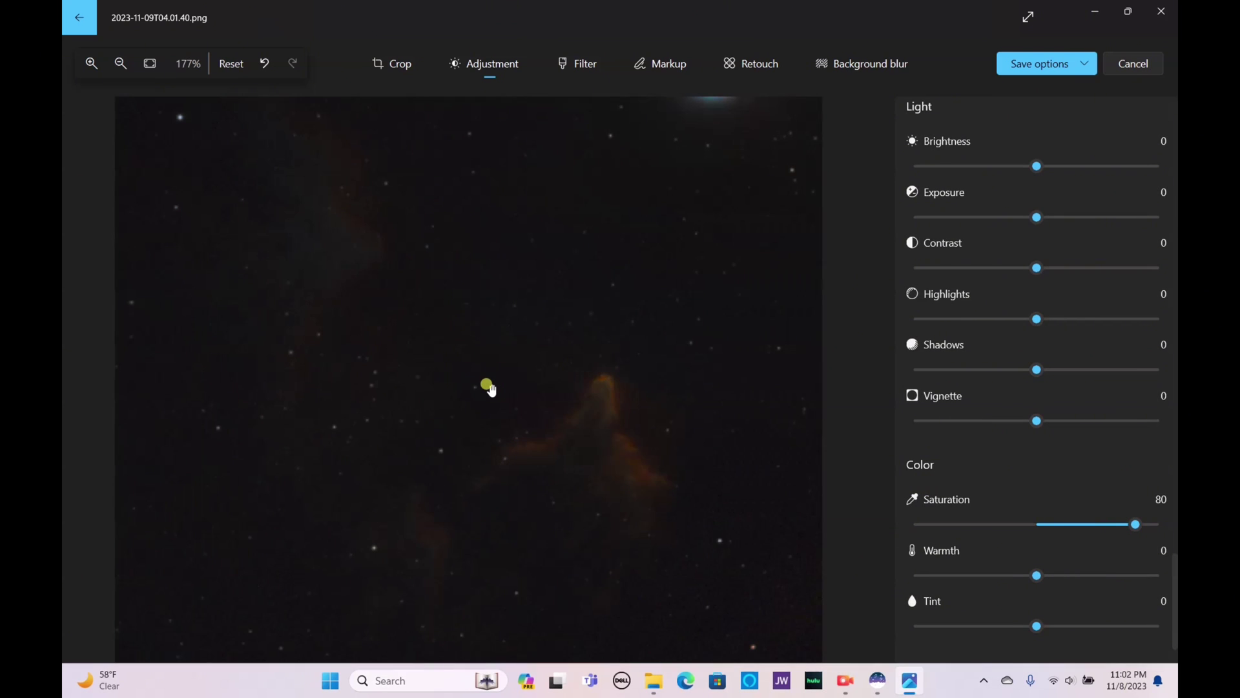
{"action": "scroll", "coordinate": [644, 393], "scroll_direction": "up", "scroll_amount": 5}
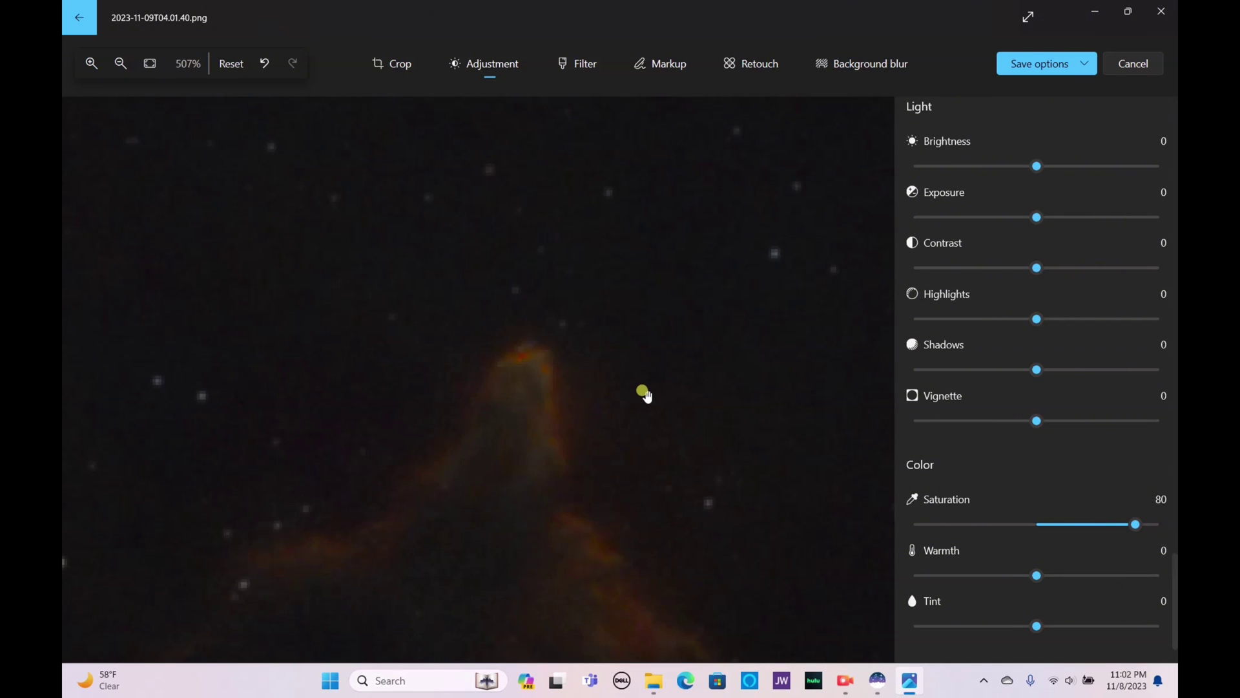
{"action": "scroll", "coordinate": [645, 394], "scroll_direction": "down", "scroll_amount": 5}
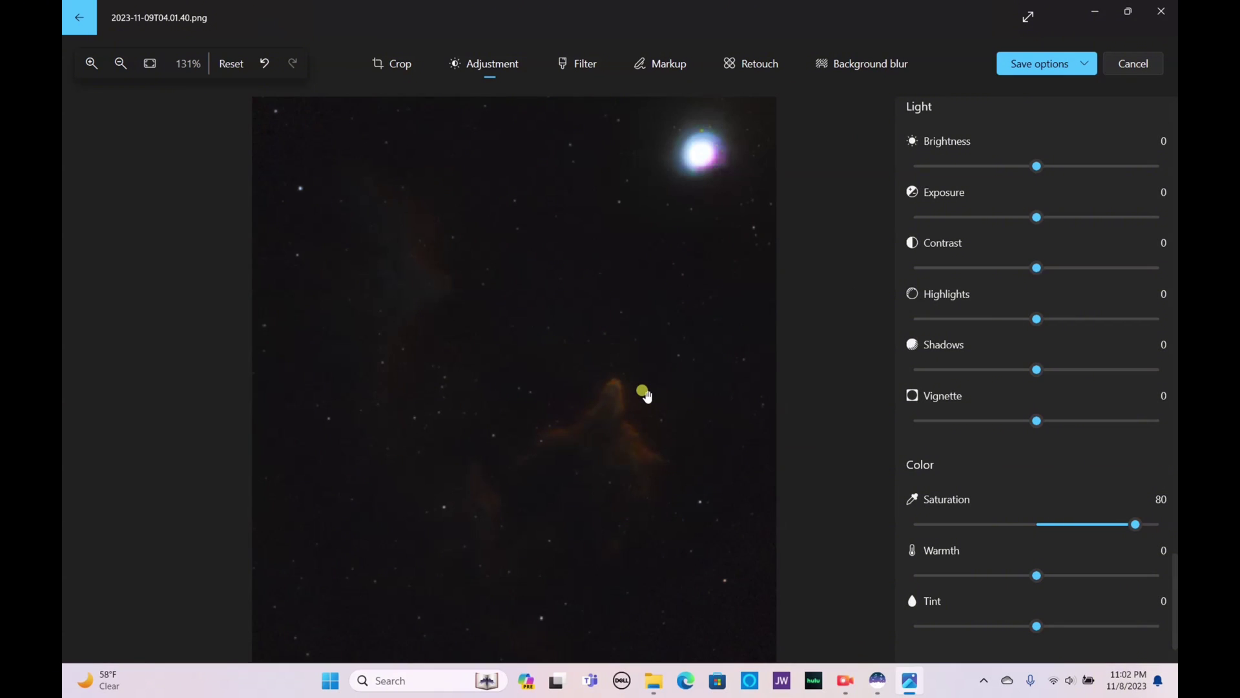
{"action": "left_click_drag", "start_coordinate": [1136, 524], "coordinate": [1093, 543]}
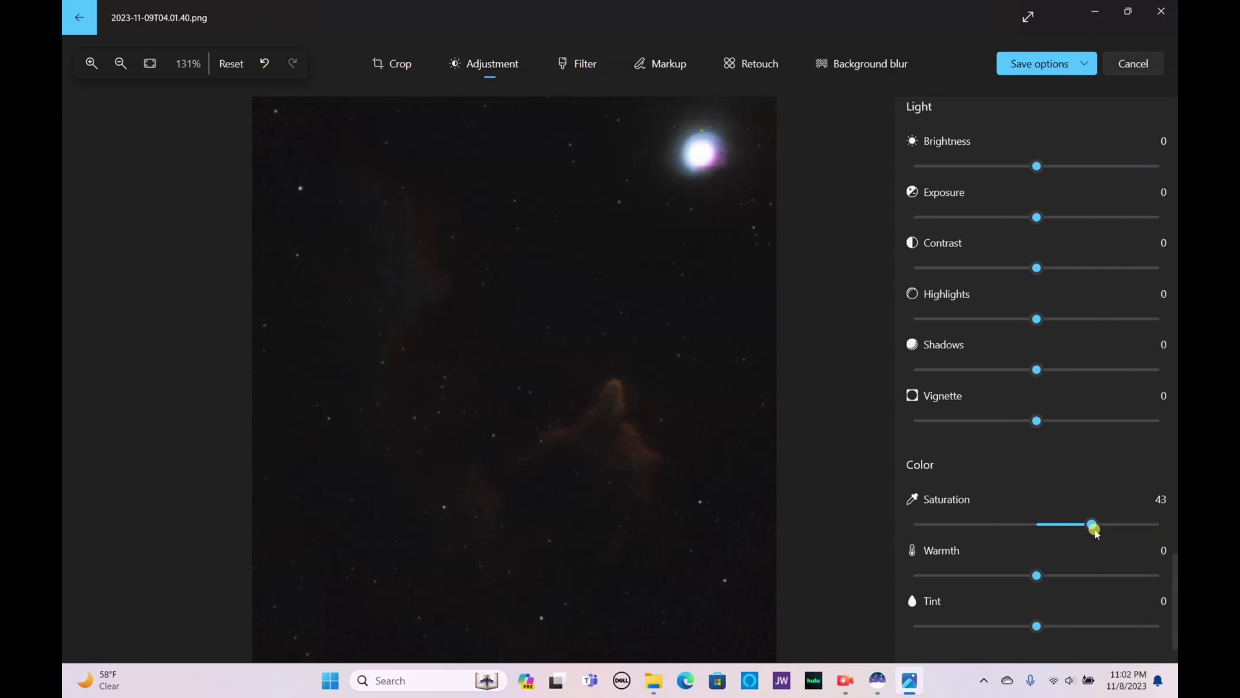
Save the edits over the original 2023-11-09T04.01.40.png and close the IC63 folder window
{"action": "left_click", "coordinate": [1089, 62]}
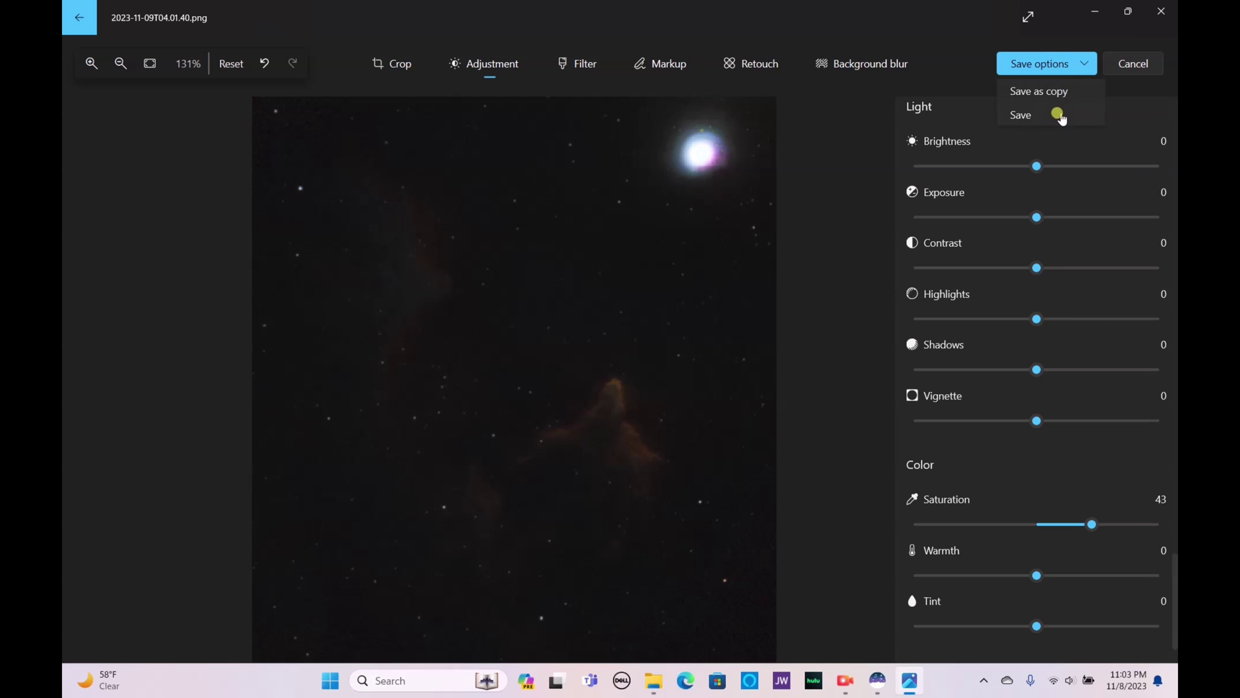
{"action": "left_click", "coordinate": [1060, 113]}
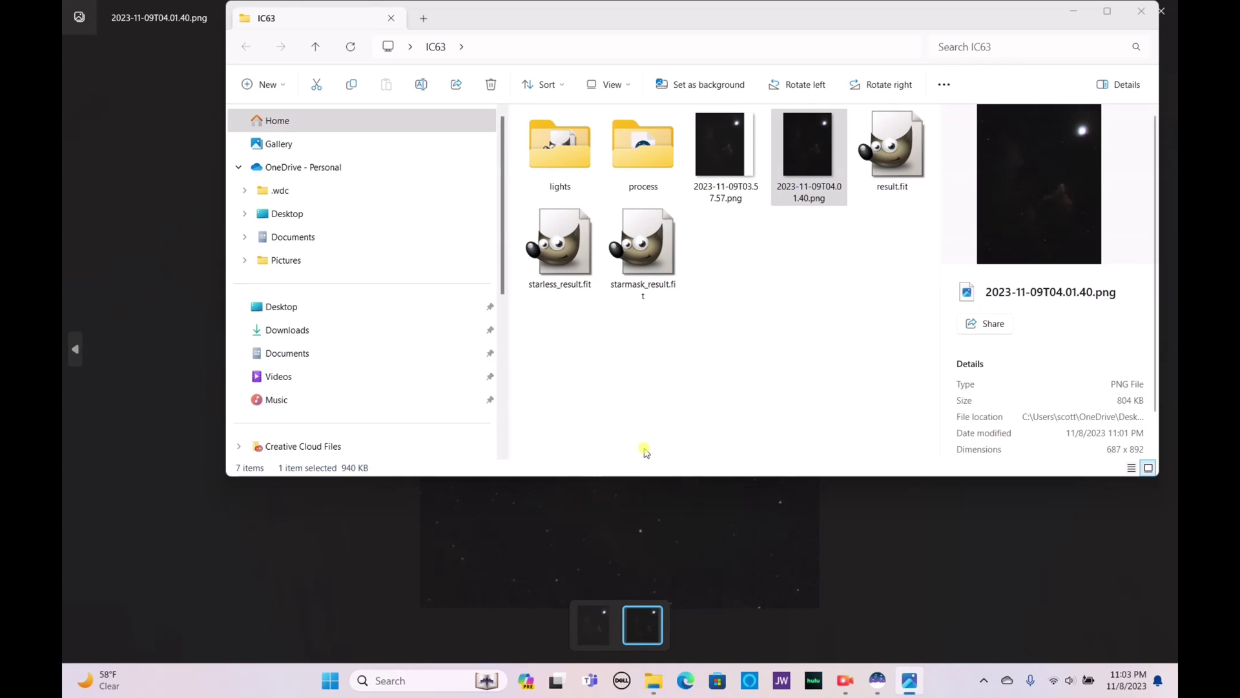
{"action": "left_click", "coordinate": [1148, 12]}
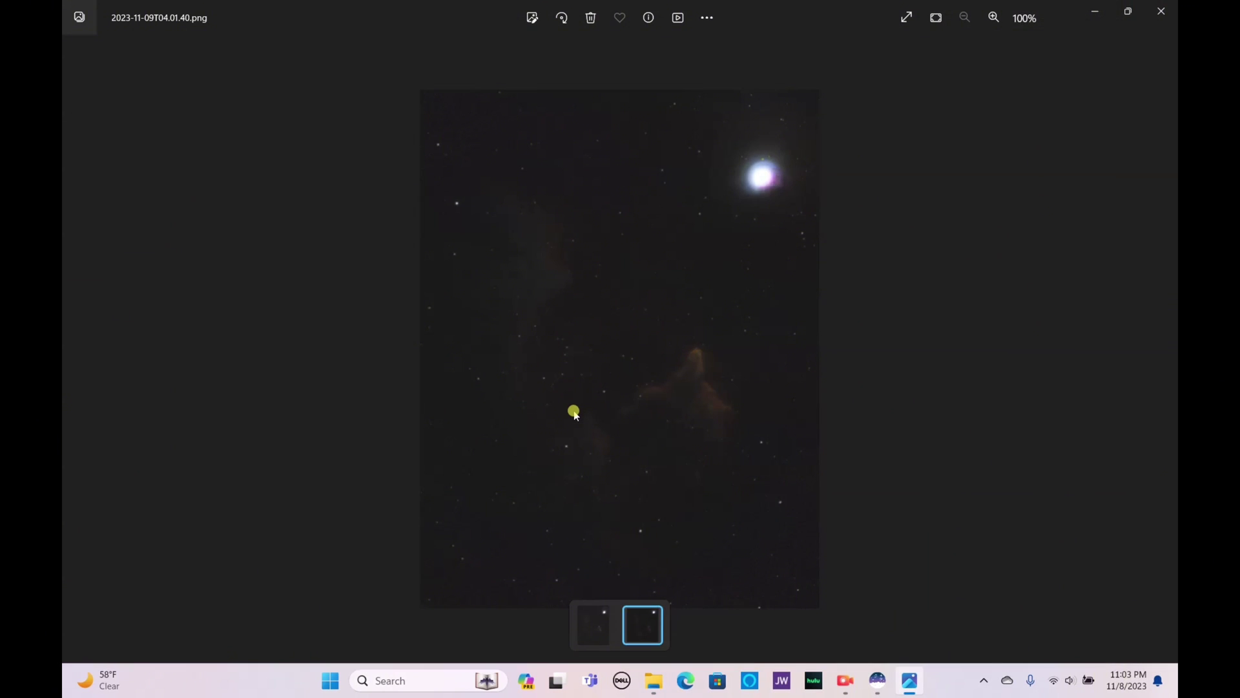
Inspect the nebula and star colours in the saved image up close and as a whole
{"action": "scroll", "coordinate": [573, 411], "scroll_direction": "up", "scroll_amount": 3}
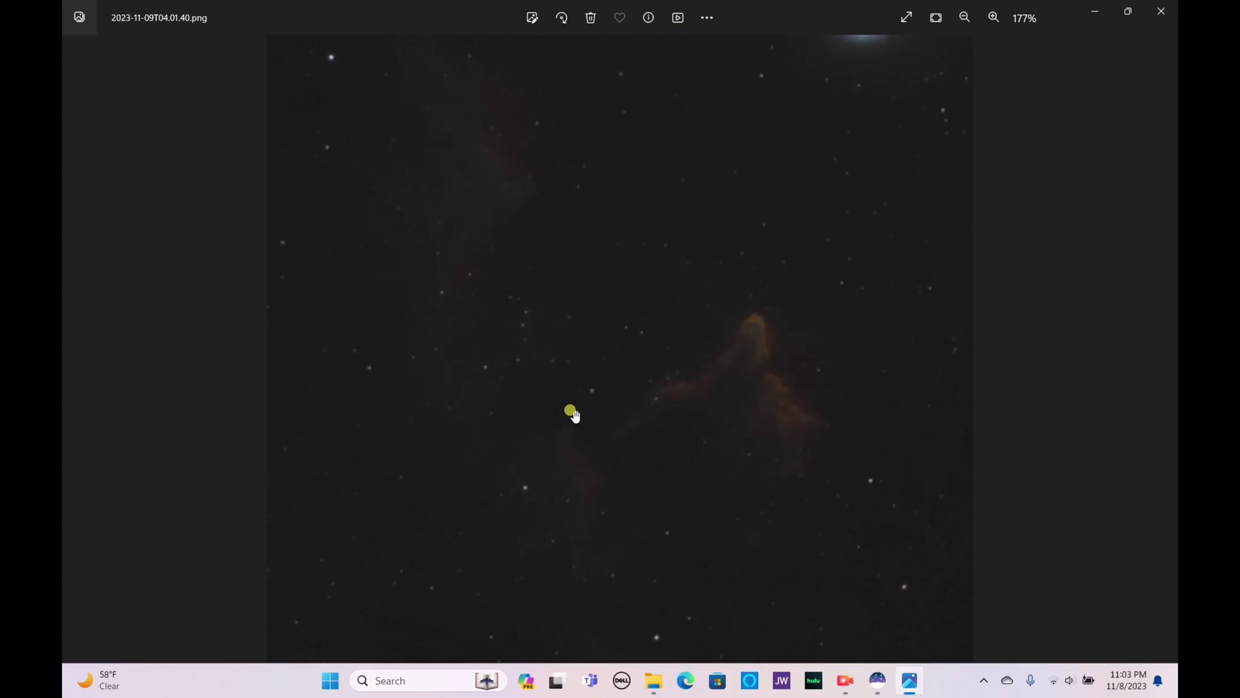
{"action": "left_click_drag", "start_coordinate": [653, 240], "coordinate": [631, 437]}
{"action": "scroll", "coordinate": [713, 302], "scroll_direction": "down", "scroll_amount": 3}
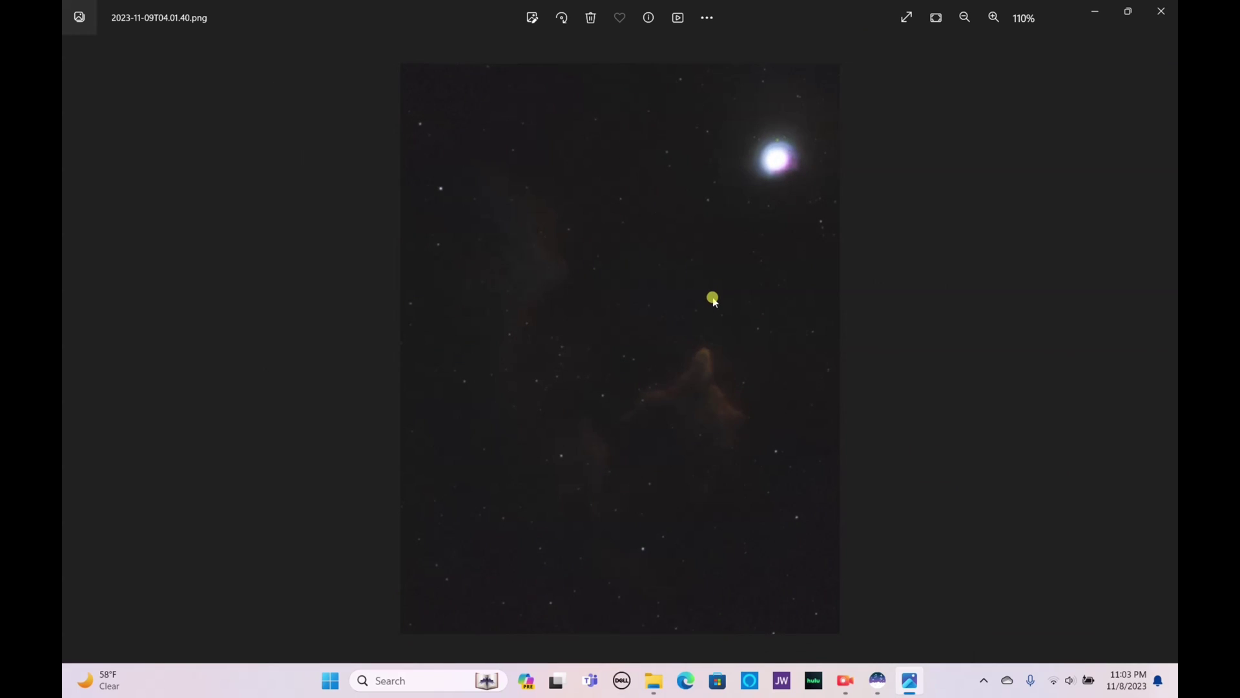